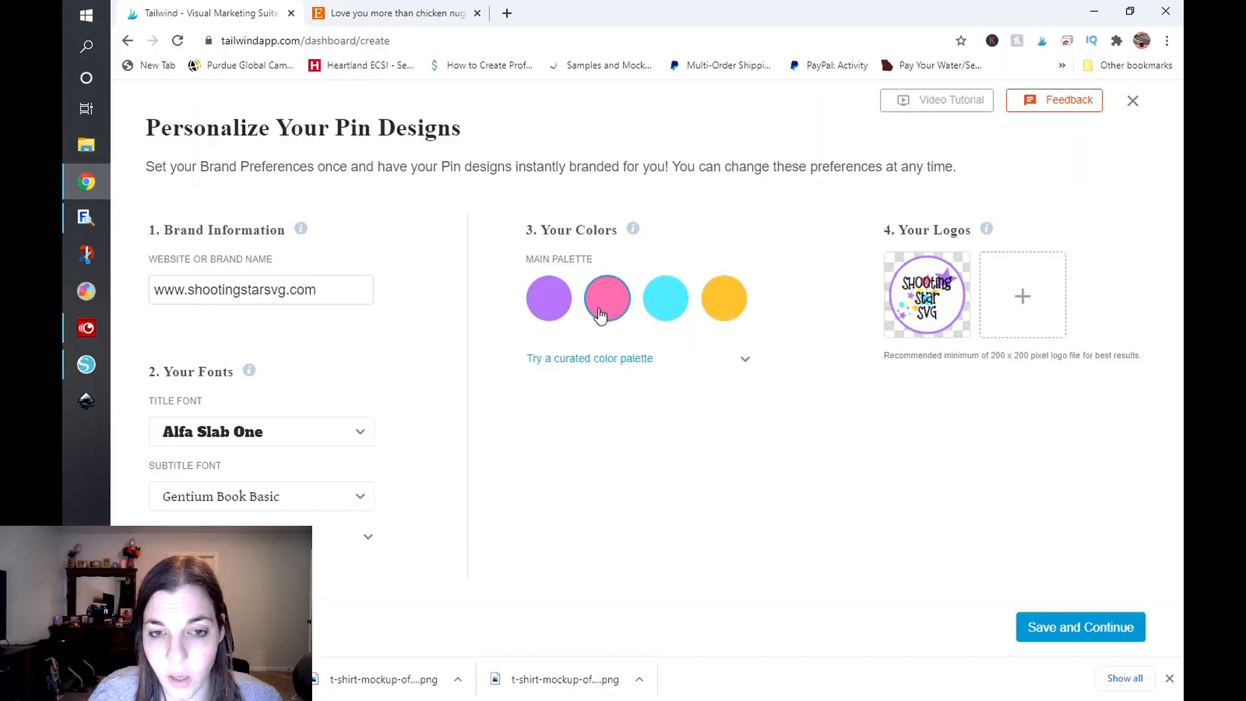
Step: Save the brand preferences for pin designs and start a new design
{"action": "mouse_move", "coordinate": [969, 294]}
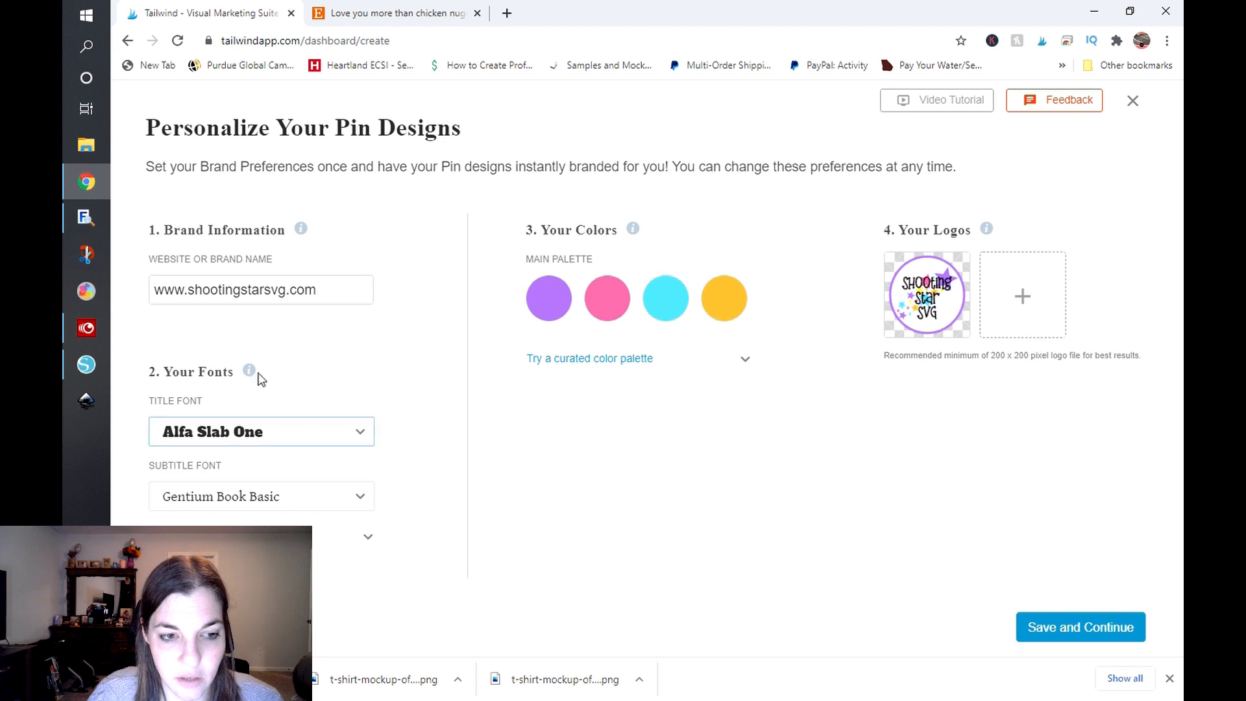
{"action": "mouse_move", "coordinate": [250, 370]}
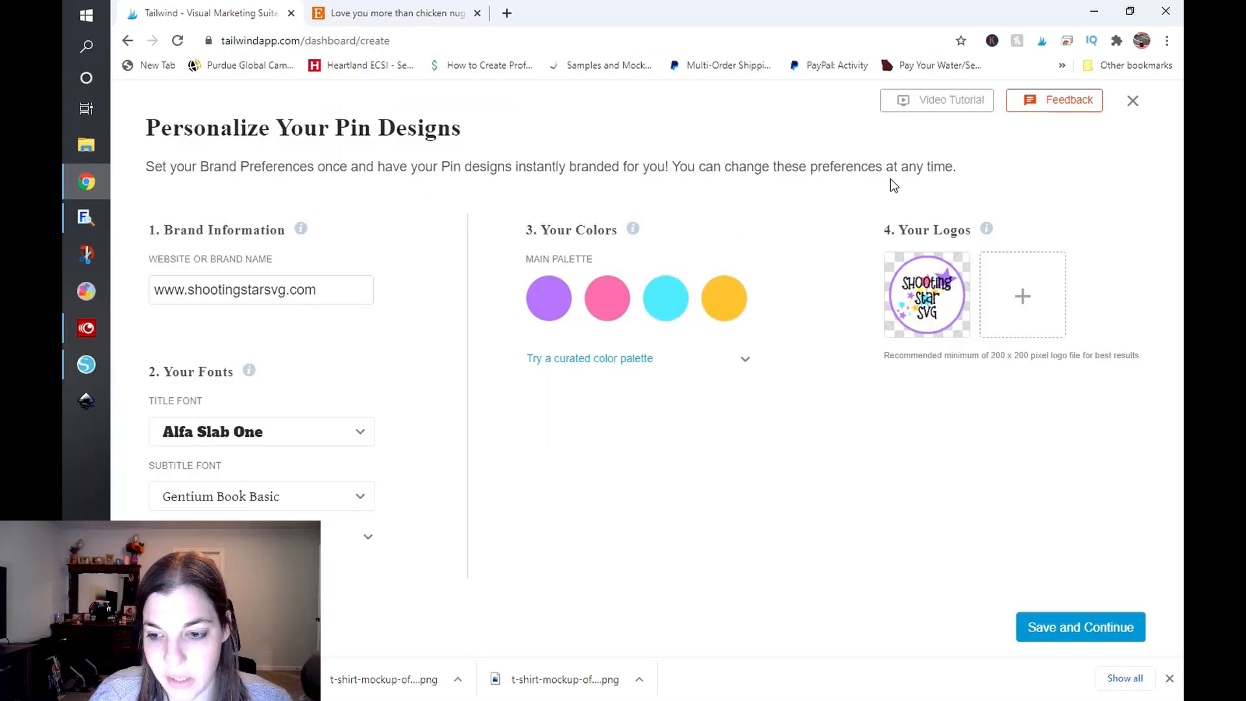
{"action": "left_click", "coordinate": [1073, 627]}
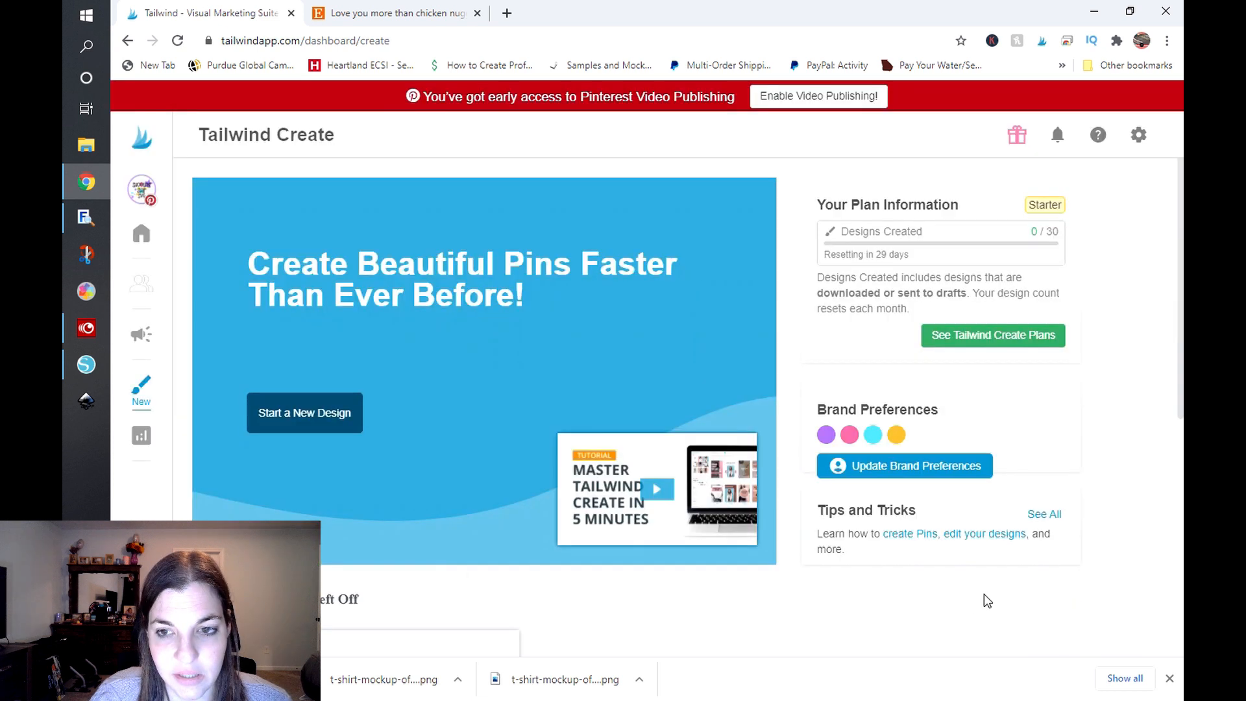
{"action": "left_click", "coordinate": [302, 417]}
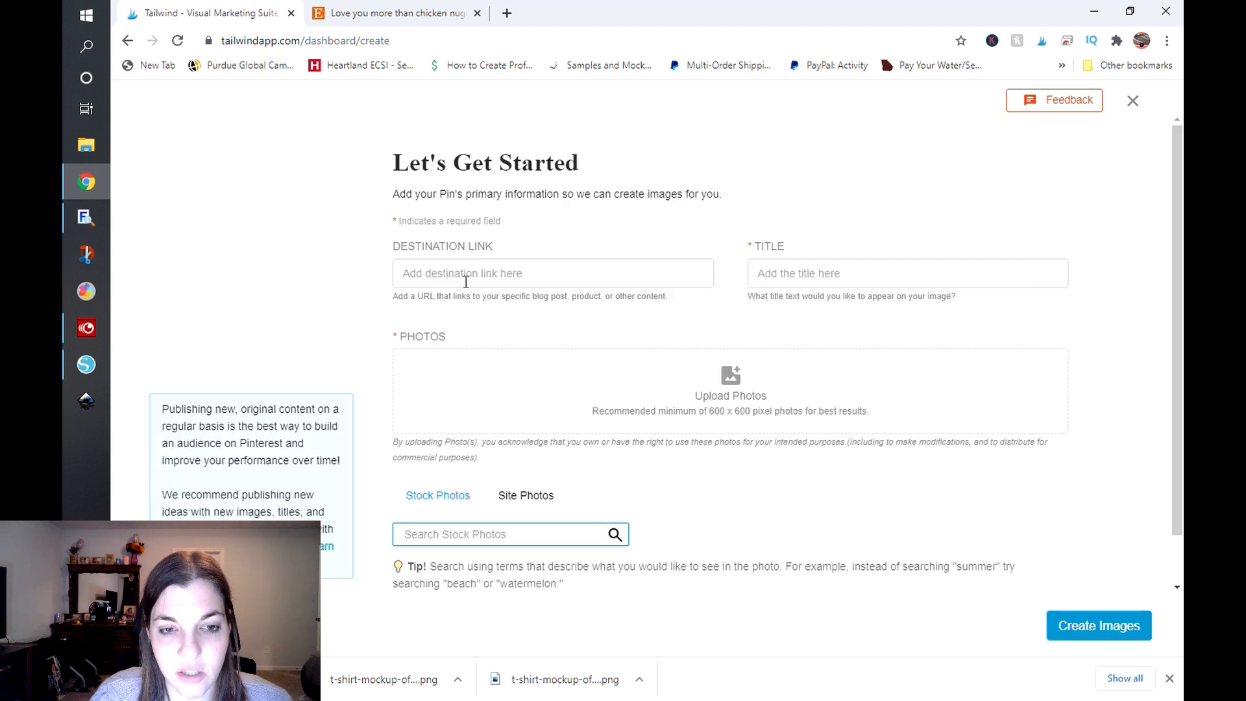
Step: Copy the chicken nuggets SVG listing URL from Etsy and paste it as the pin's destination link in Tailwind
{"action": "left_click", "coordinate": [374, 7]}
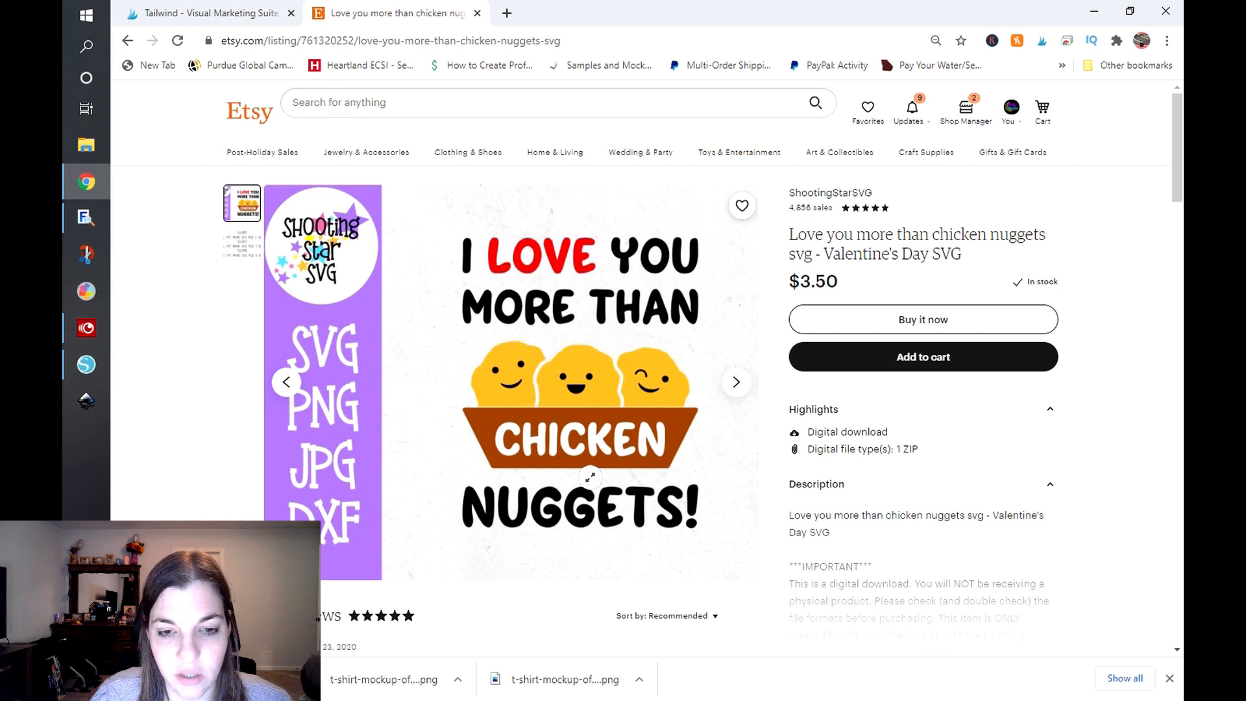
{"action": "triple_click", "coordinate": [467, 39]}
{"action": "key", "text": "ctrl+c"}
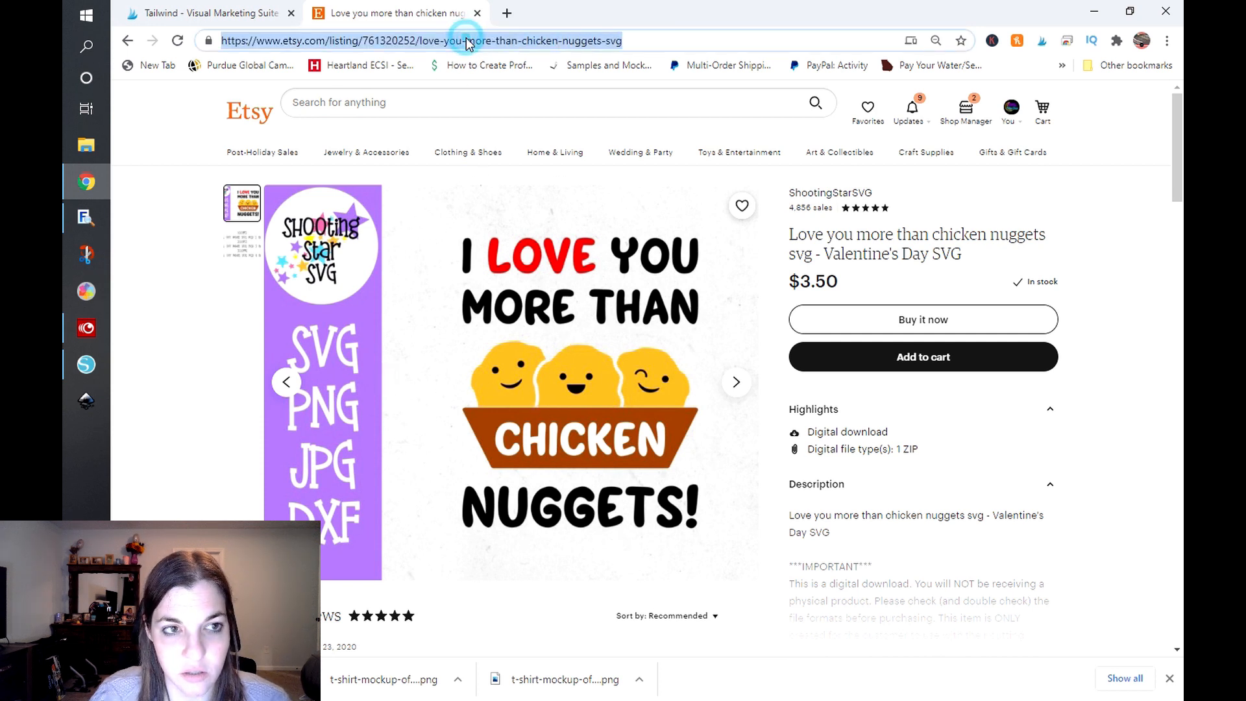
{"action": "left_click", "coordinate": [255, 7]}
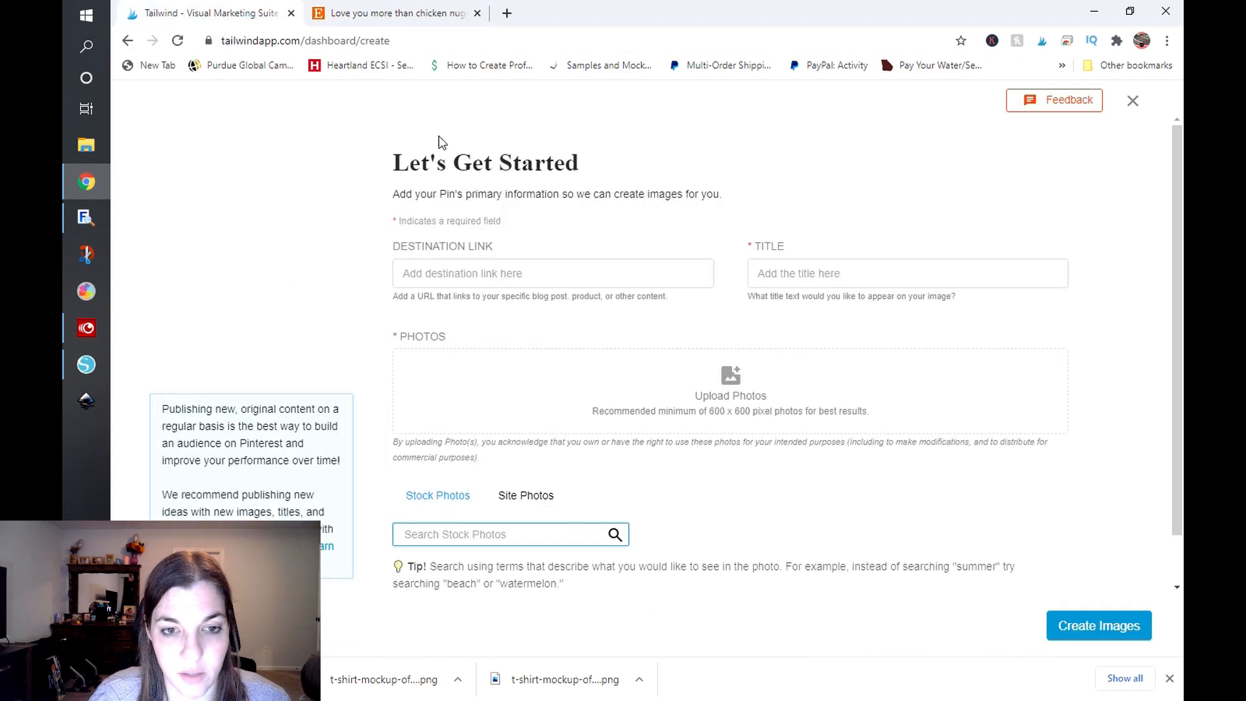
{"action": "left_click", "coordinate": [512, 270]}
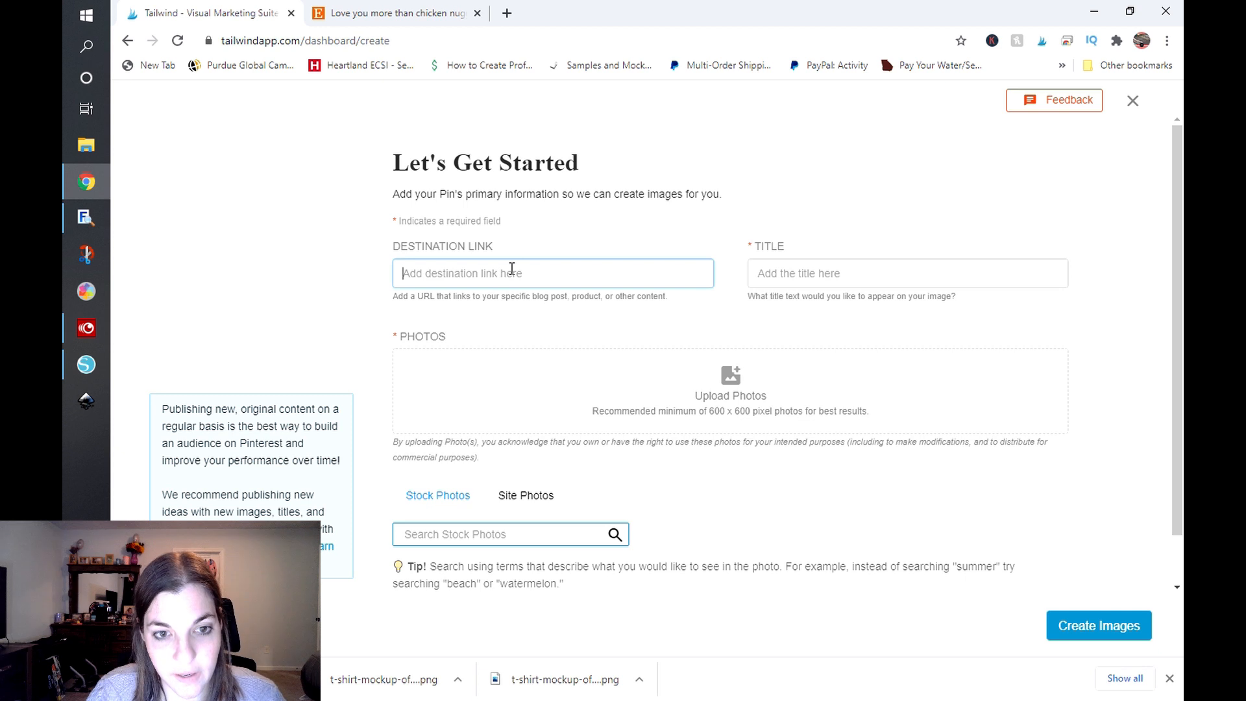
{"action": "key", "text": "ctrl+v"}
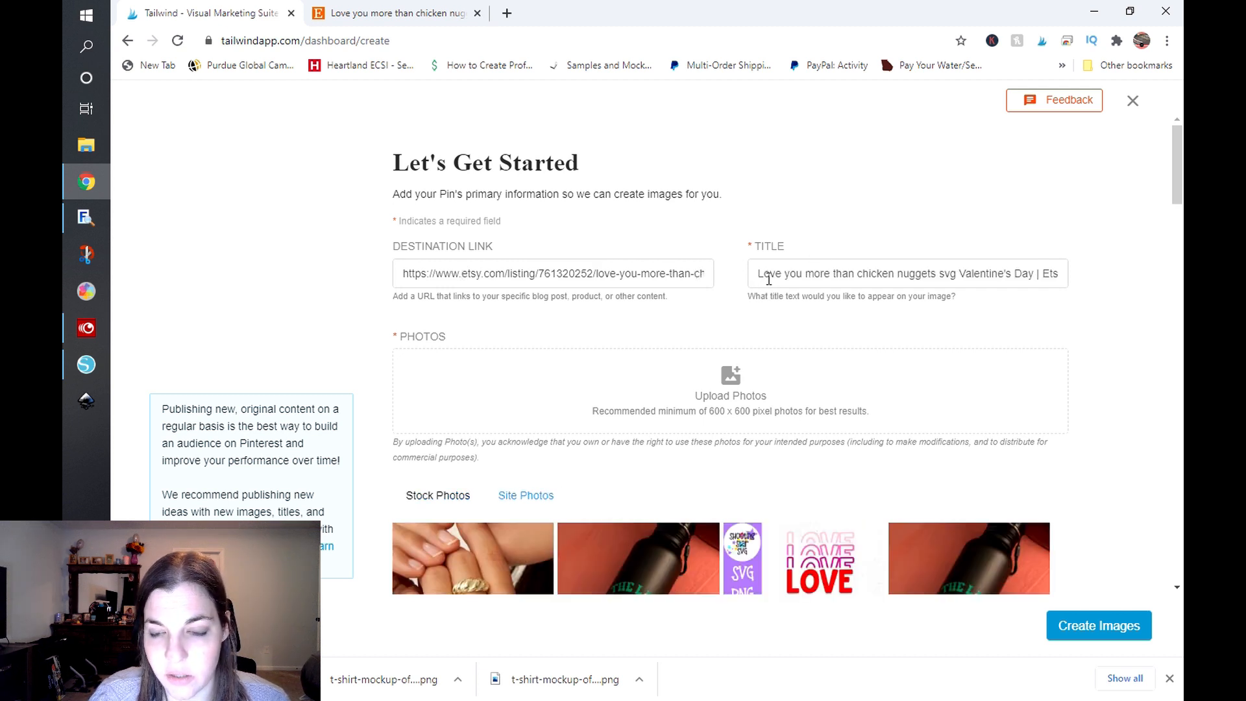
Step: Edit the pin title to read "Love you more than chicken nuggets SVG | Valentine's Day SVG"
{"action": "left_click_drag", "start_coordinate": [764, 280], "coordinate": [1035, 276]}
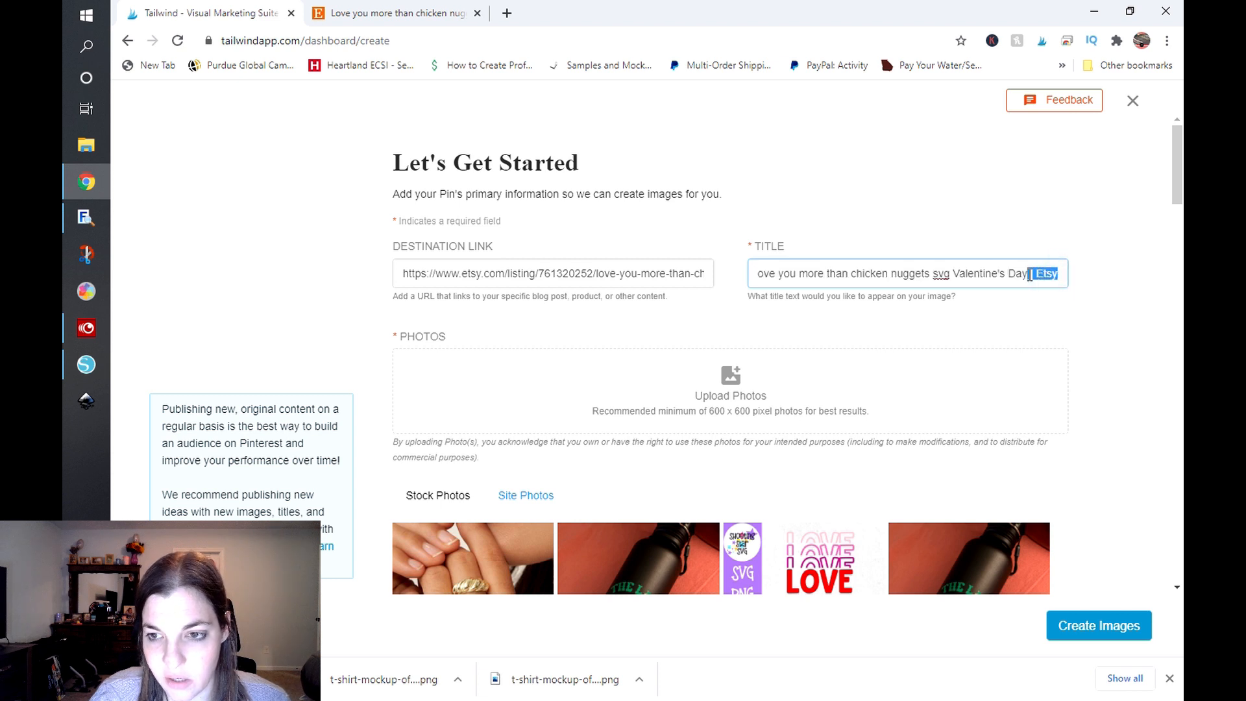
{"action": "key", "text": "BackSpace"}
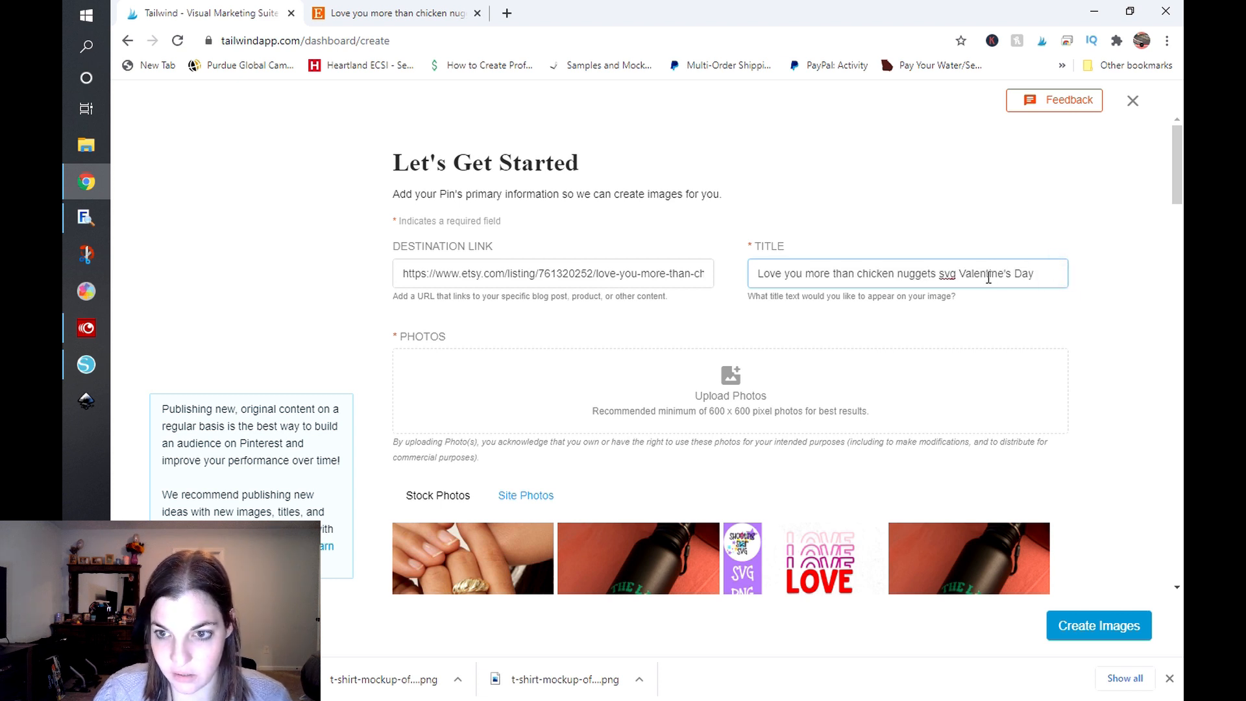
{"action": "double_click", "coordinate": [954, 275]}
{"action": "type", "text": "SVG  "}
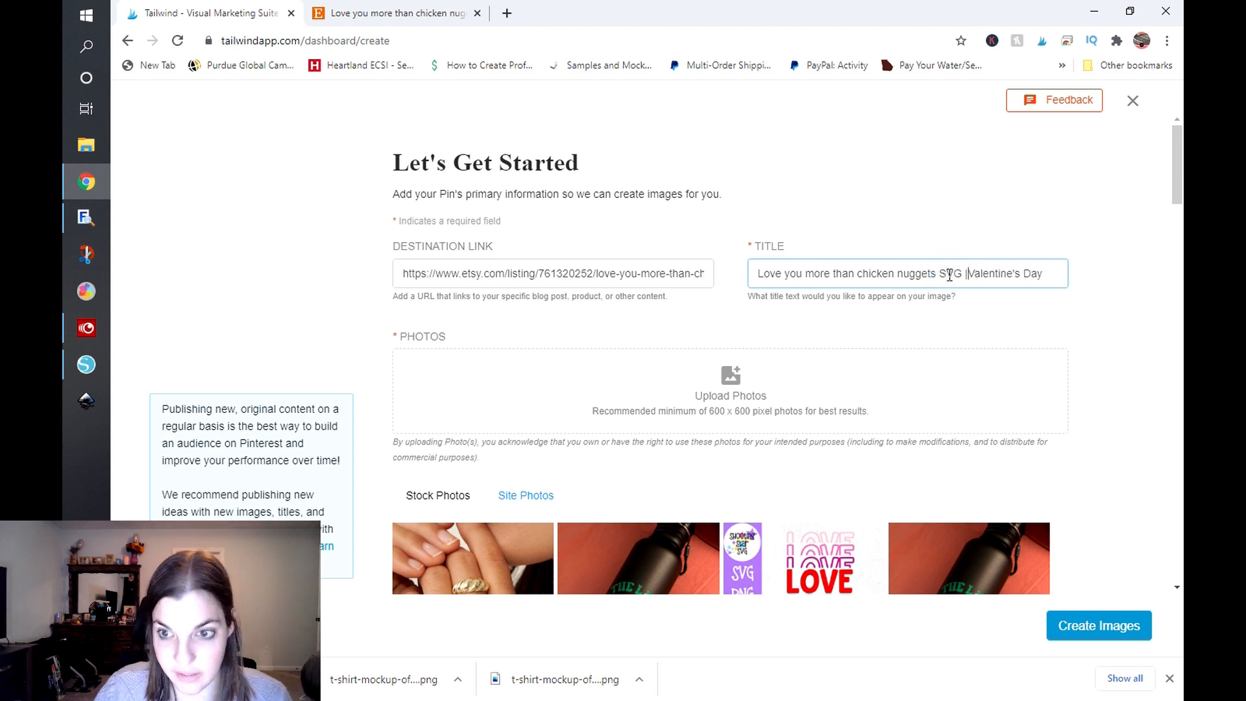
{"action": "type", "text": "  SVG"}
{"action": "left_click", "coordinate": [629, 314]}
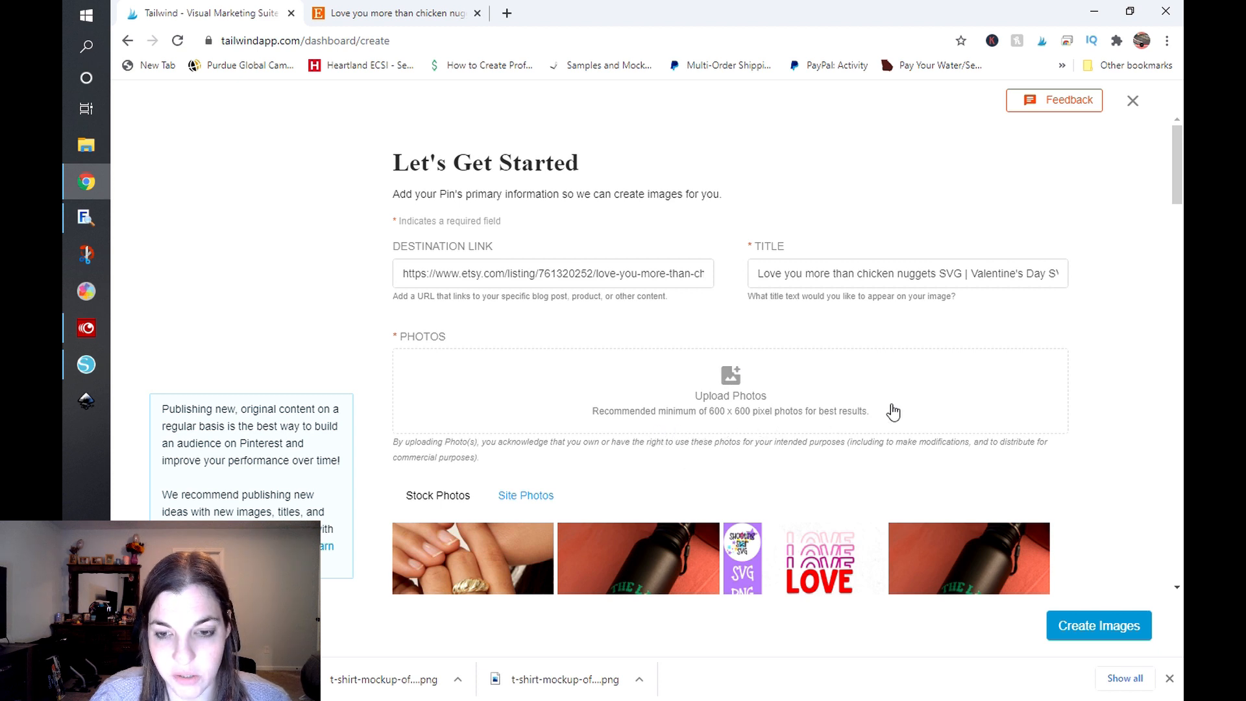
Step: Open placeit.net in a new browser tab for making product mockups
{"action": "scroll", "coordinate": [893, 411], "scroll_direction": "down", "scroll_amount": 1}
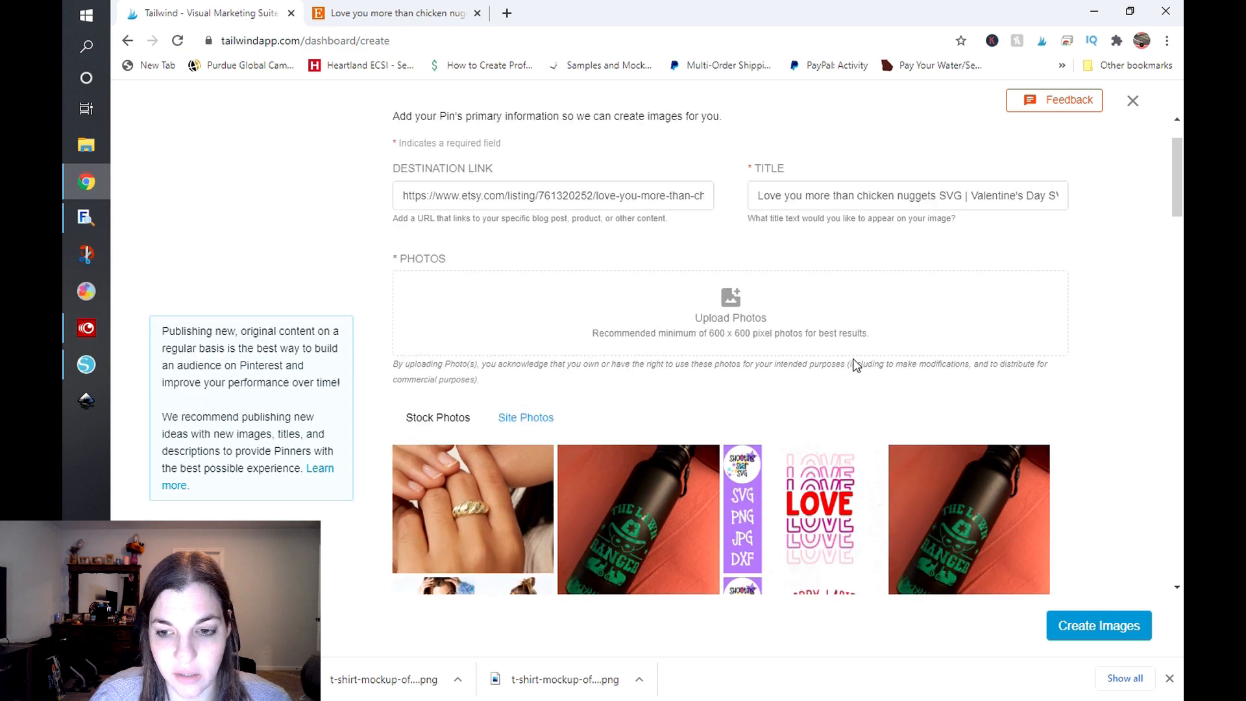
{"action": "scroll", "coordinate": [851, 362], "scroll_direction": "up", "scroll_amount": 1}
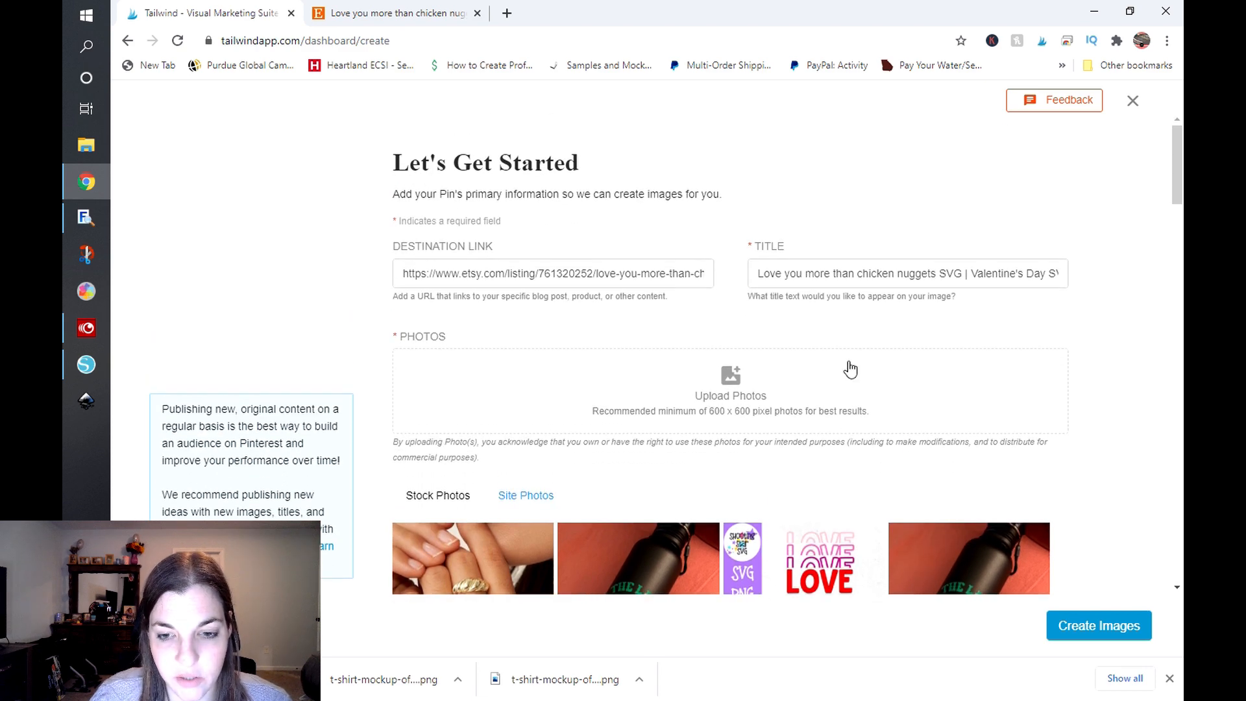
{"action": "left_click", "coordinate": [508, 13]}
{"action": "type", "text": "placeit.net"}
{"action": "key", "text": "Return"}
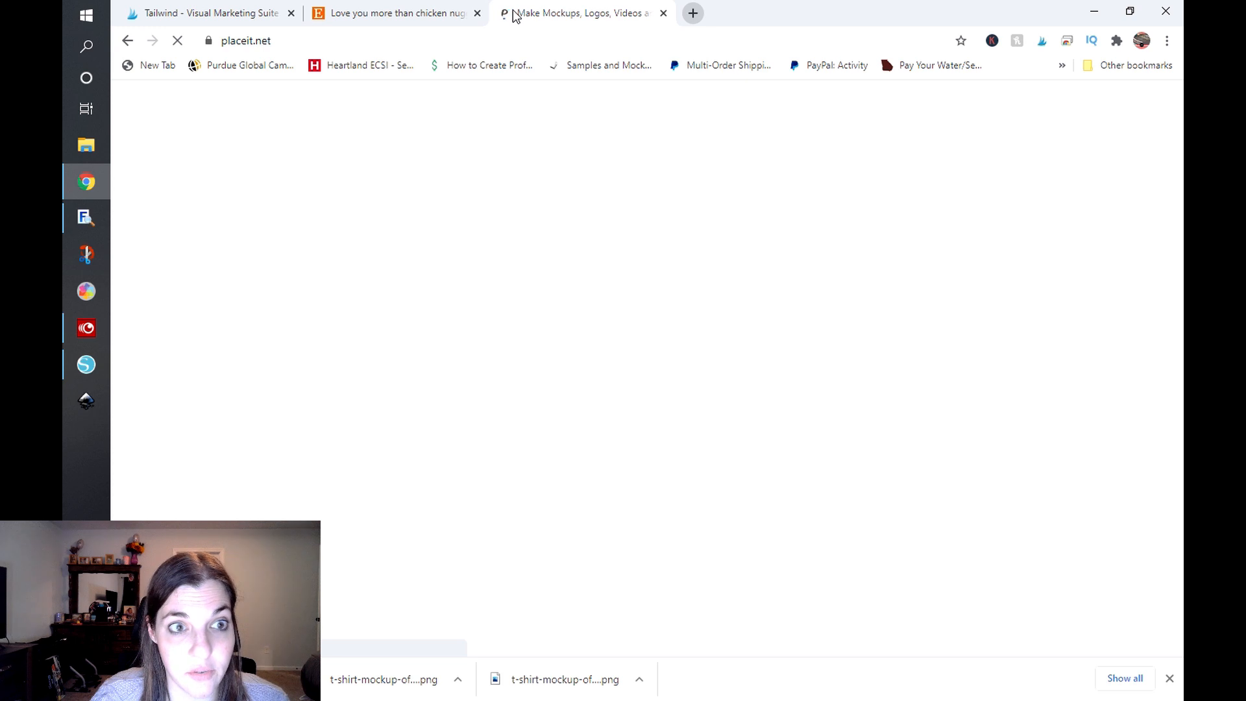
{"action": "left_click", "coordinate": [975, 104]}
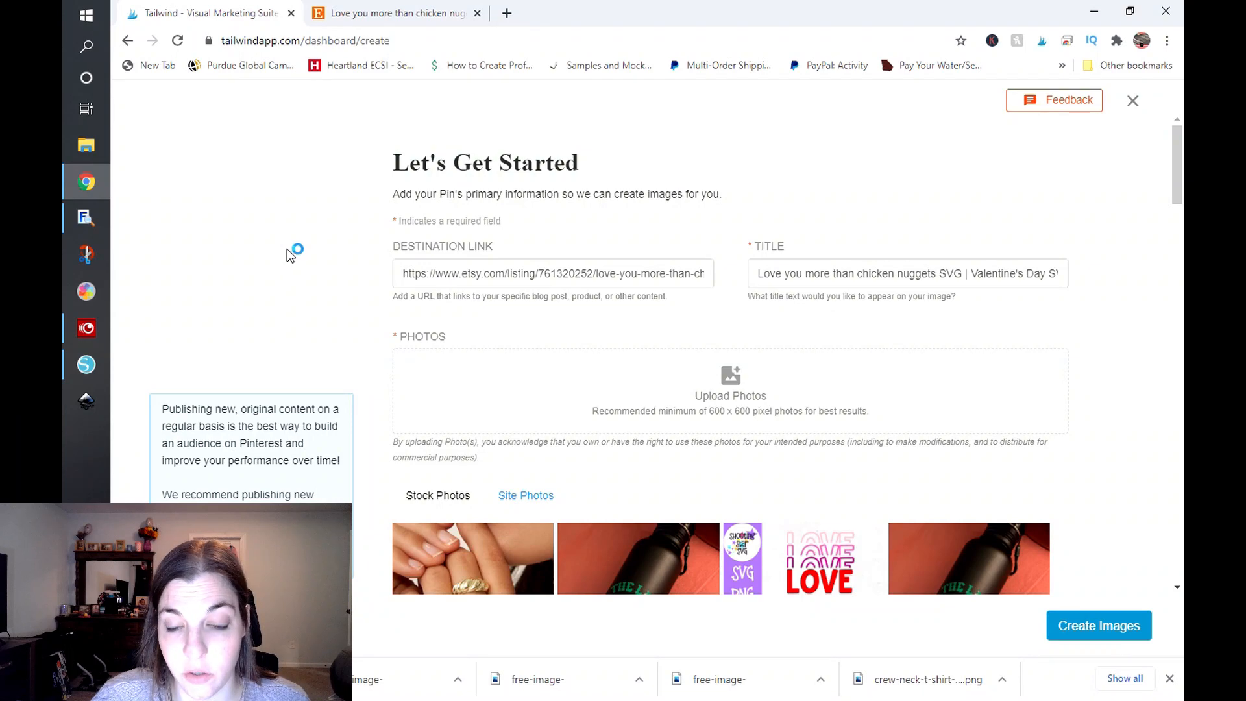
Step: Upload the four images free-image-resizer-cropper (12) through (15) from the Downloads folder as the pin's photos
{"action": "scroll", "coordinate": [287, 248], "scroll_direction": "down", "scroll_amount": 1}
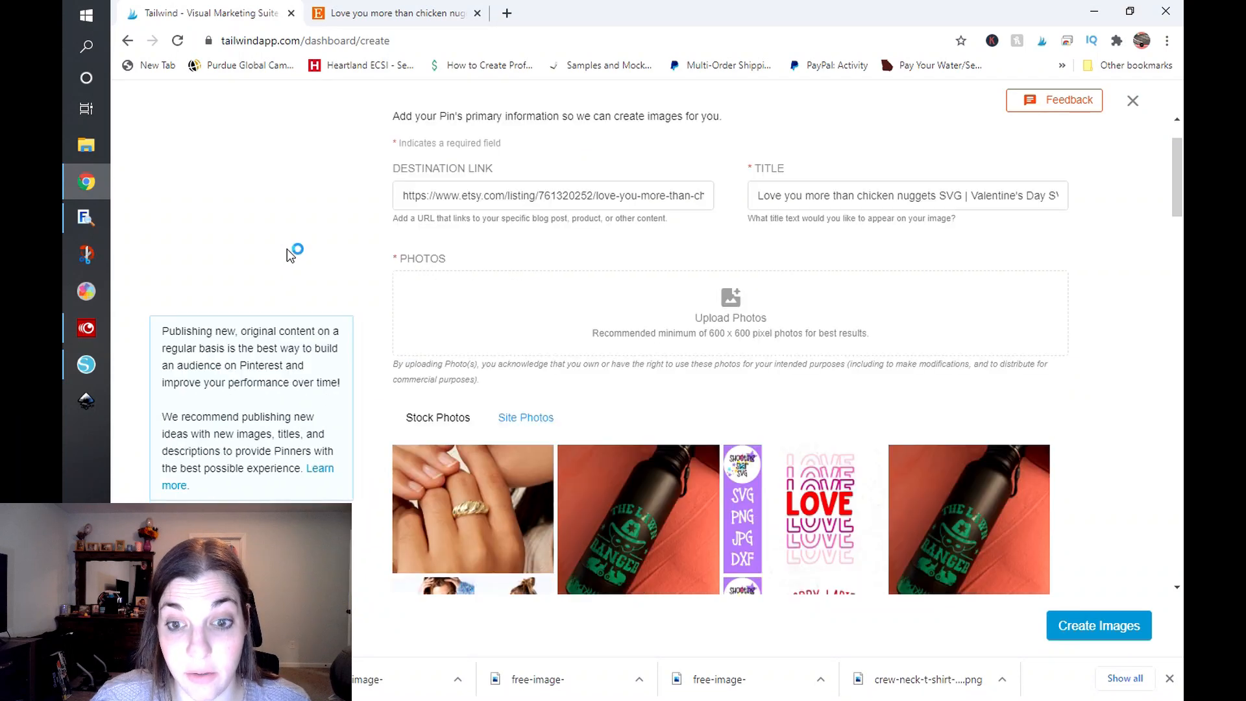
{"action": "left_click", "coordinate": [743, 310]}
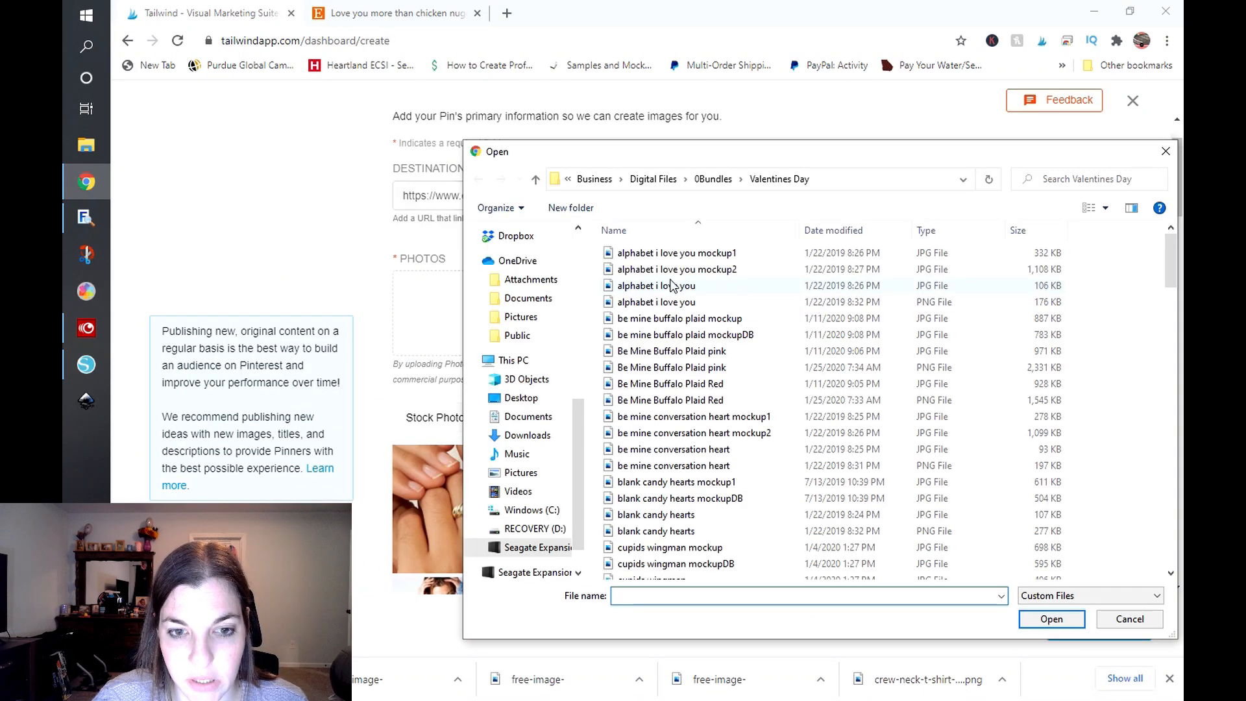
{"action": "left_click", "coordinate": [539, 438]}
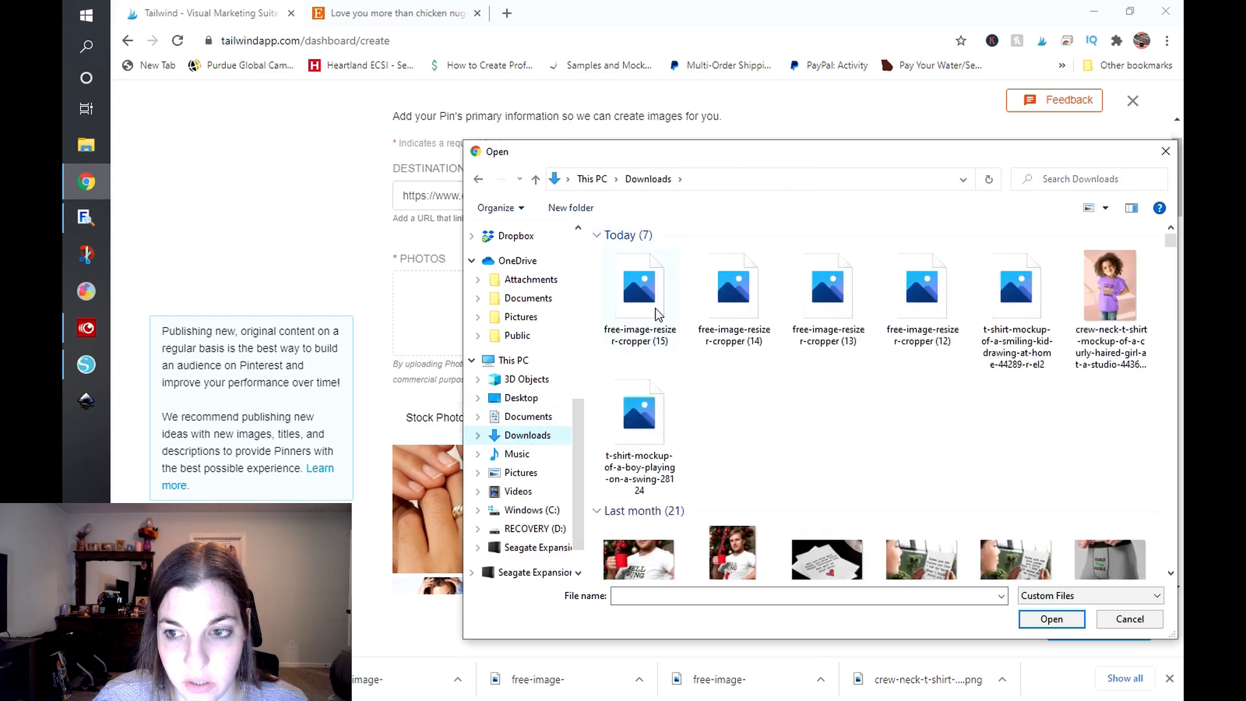
{"action": "left_click", "coordinate": [926, 294]}
{"action": "left_click", "coordinate": [821, 289], "text": "ctrl"}
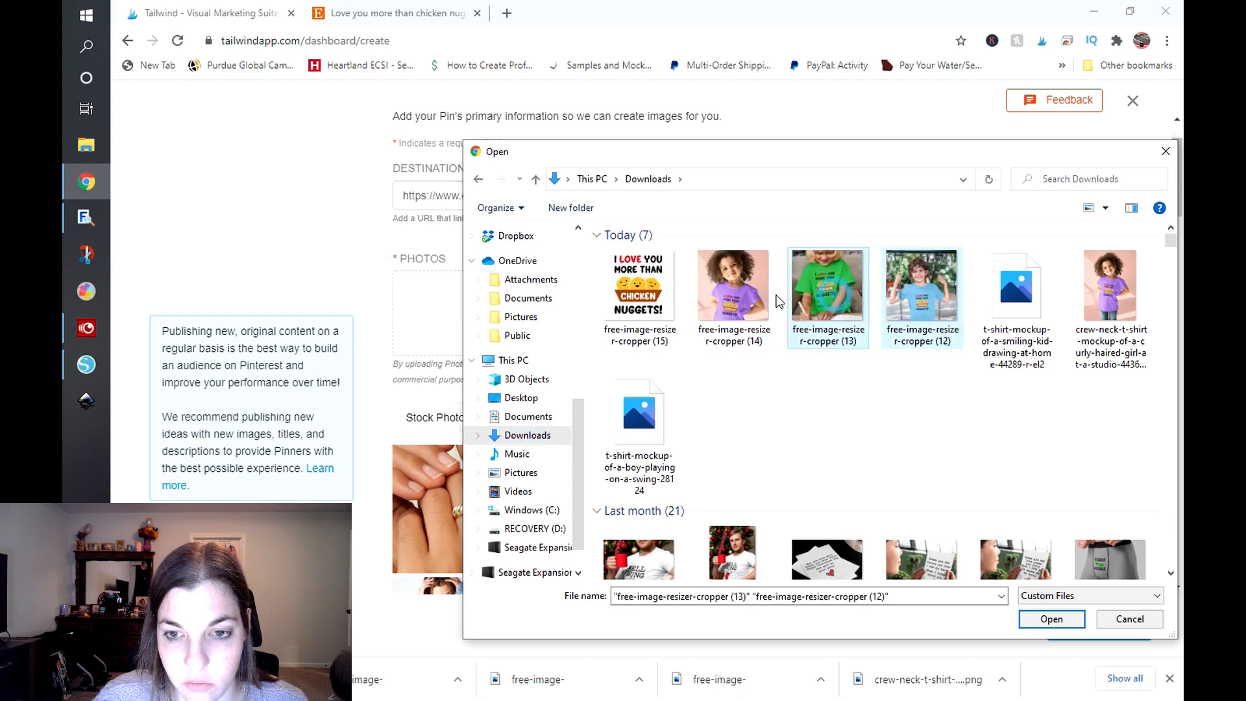
{"action": "left_click", "coordinate": [740, 288], "text": "ctrl"}
{"action": "left_click", "coordinate": [639, 289], "text": "ctrl"}
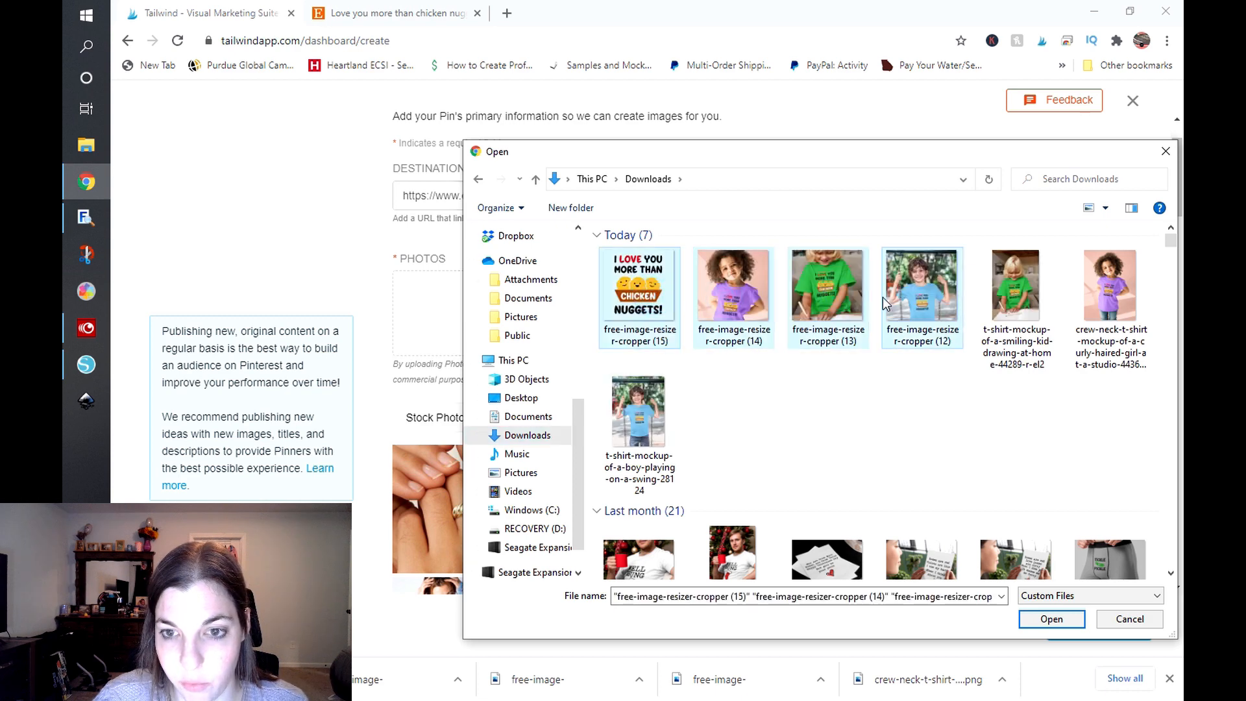
{"action": "left_click", "coordinate": [1052, 619]}
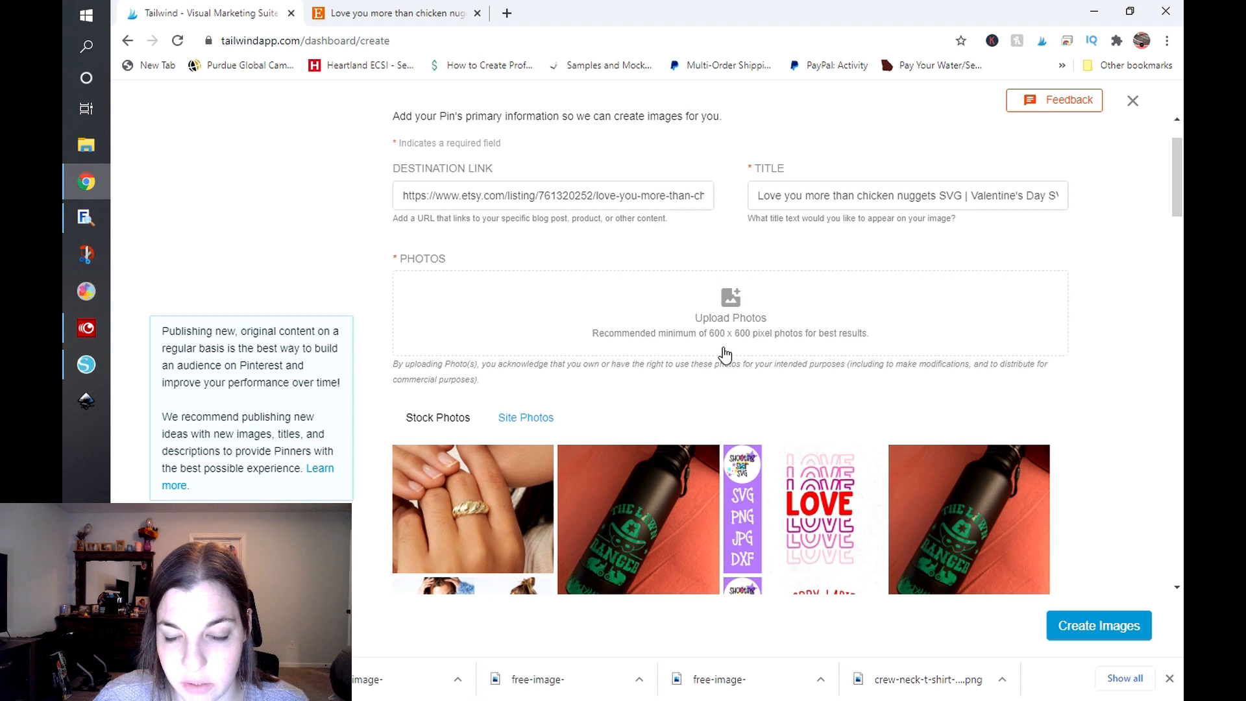
Step: Check the uploaded photos and browse the site photos offered for the pin
{"action": "scroll", "coordinate": [725, 354], "scroll_direction": "down", "scroll_amount": 1}
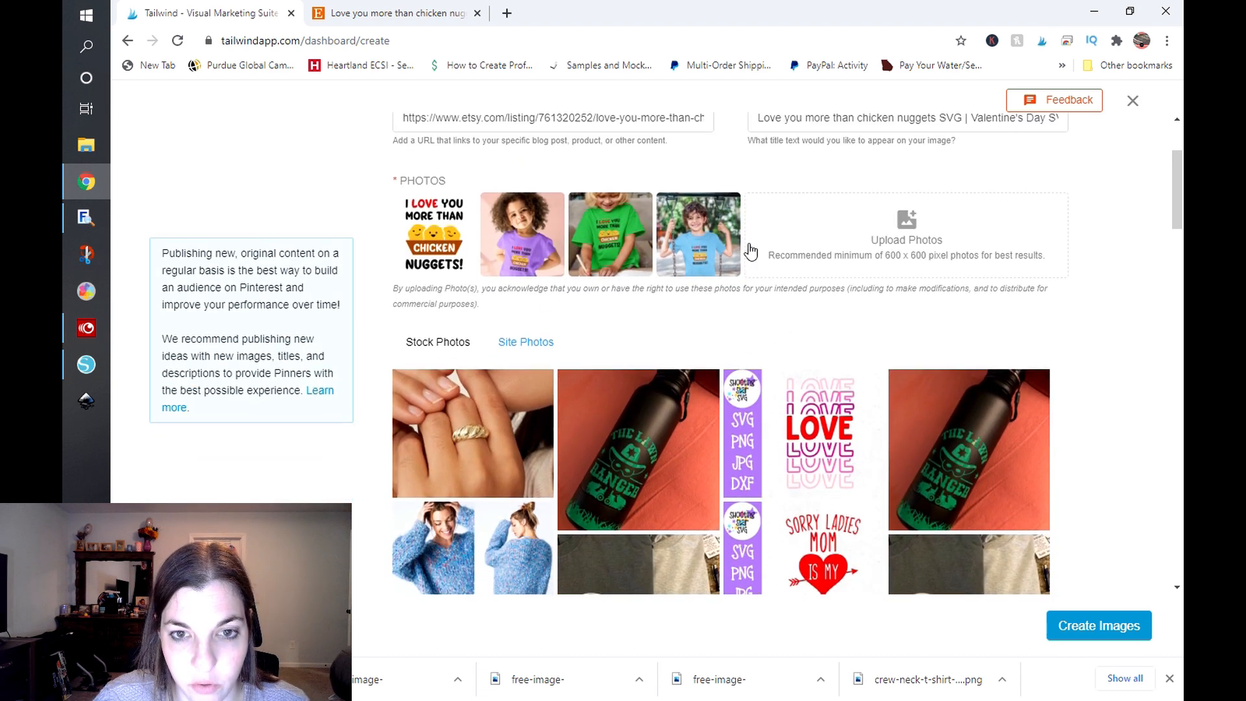
{"action": "mouse_move", "coordinate": [621, 255]}
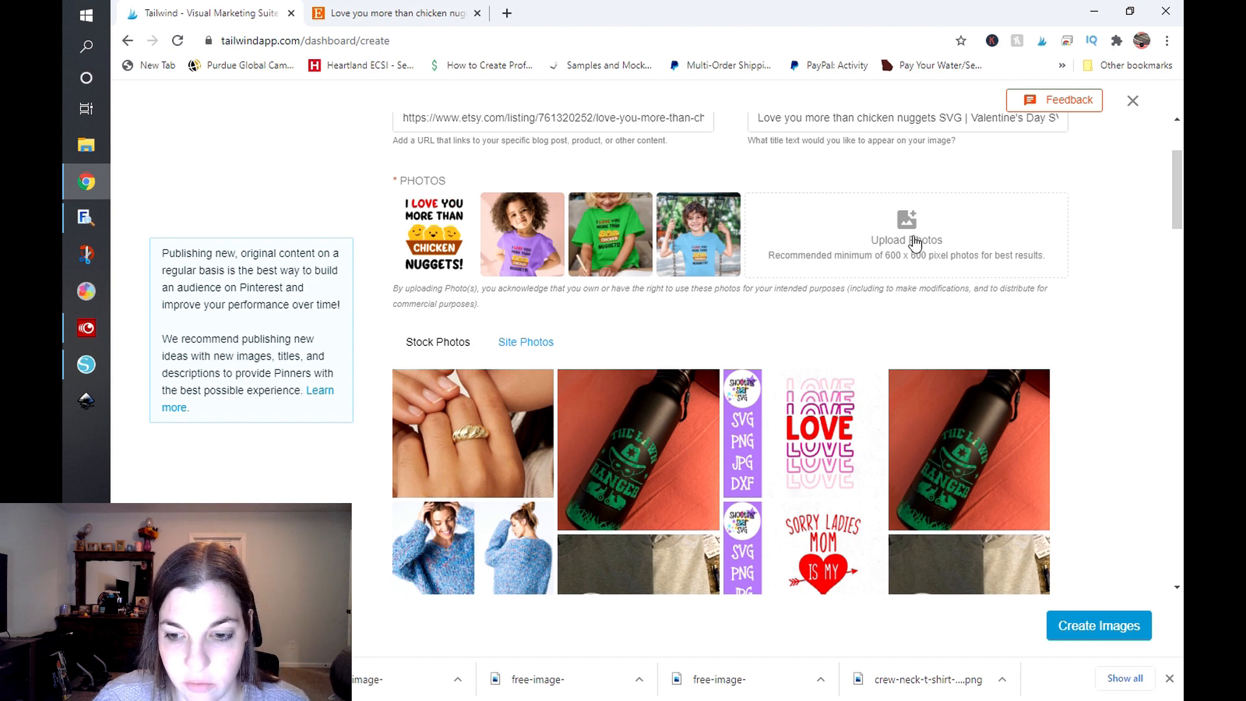
{"action": "scroll", "coordinate": [915, 243], "scroll_direction": "down", "scroll_amount": 3}
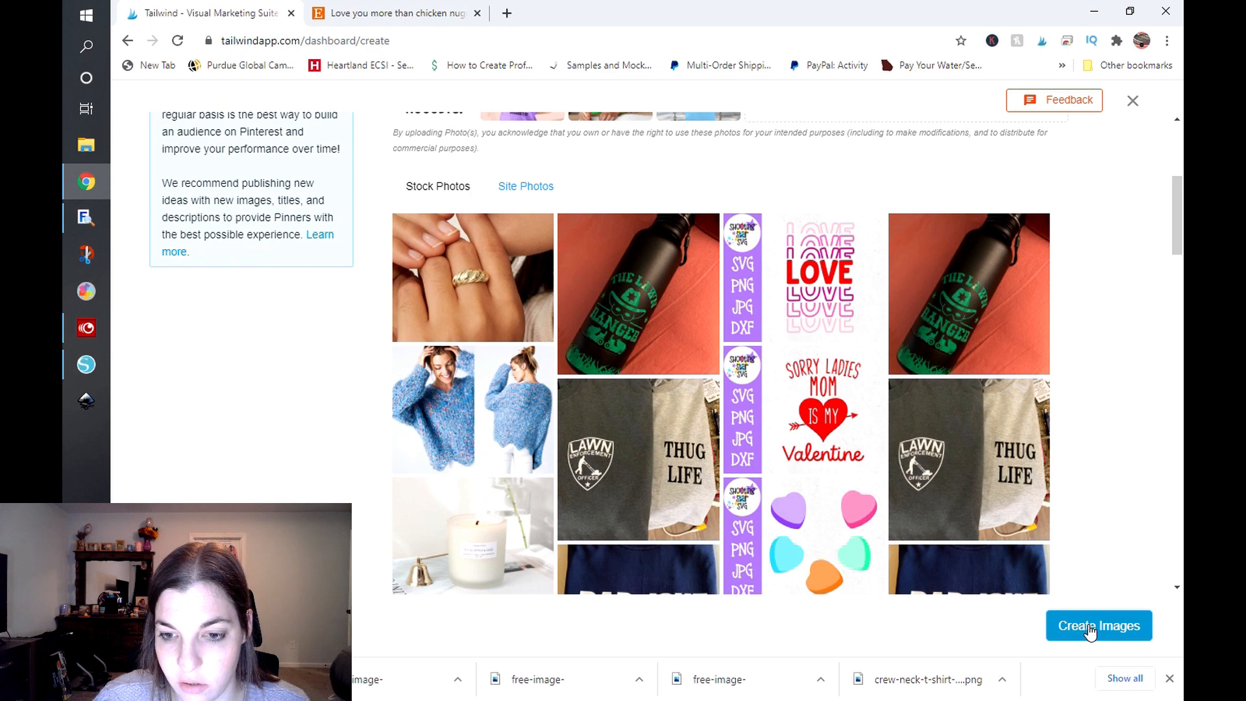
{"action": "scroll", "coordinate": [1109, 503], "scroll_direction": "up", "scroll_amount": 3}
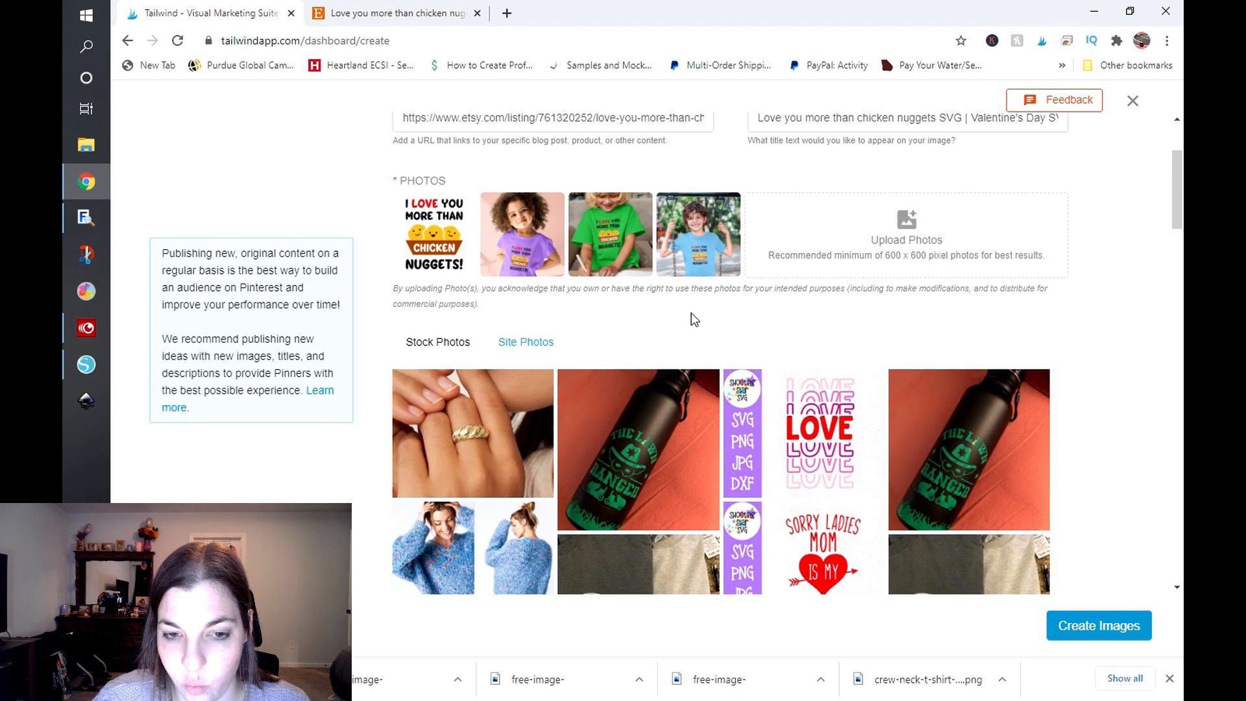
{"action": "scroll", "coordinate": [805, 340], "scroll_direction": "down", "scroll_amount": 1}
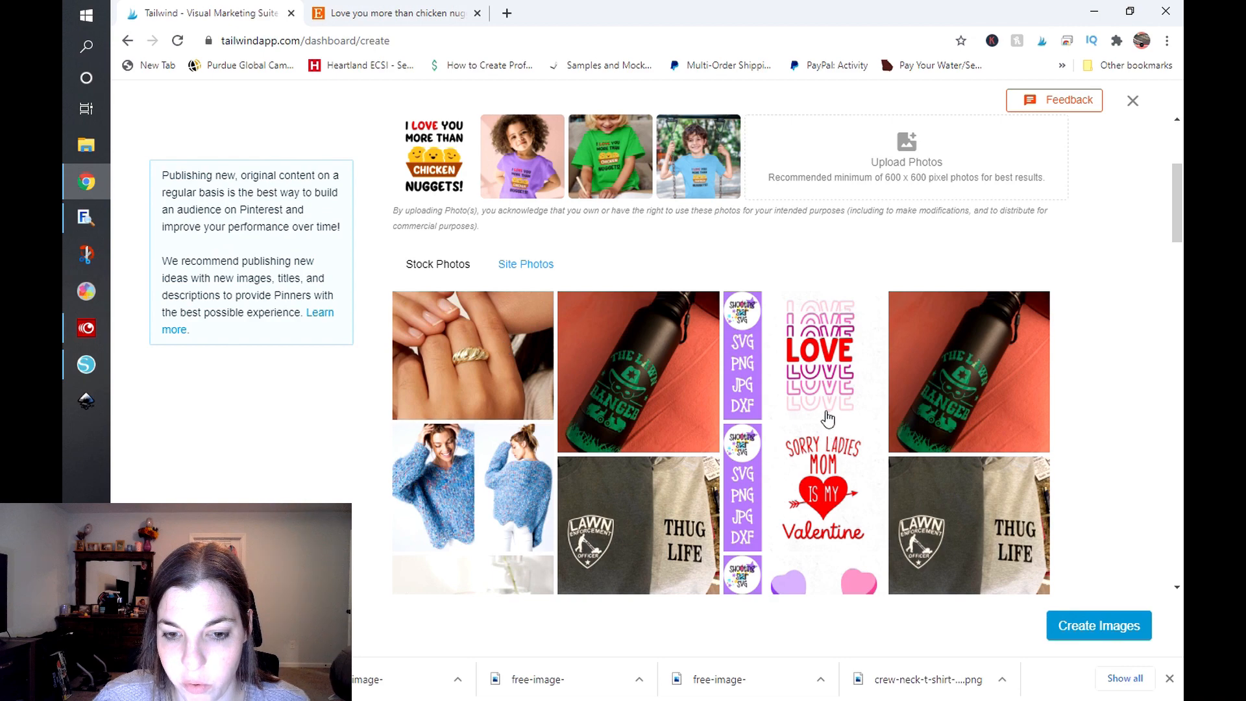
{"action": "scroll", "coordinate": [825, 417], "scroll_direction": "down", "scroll_amount": 5}
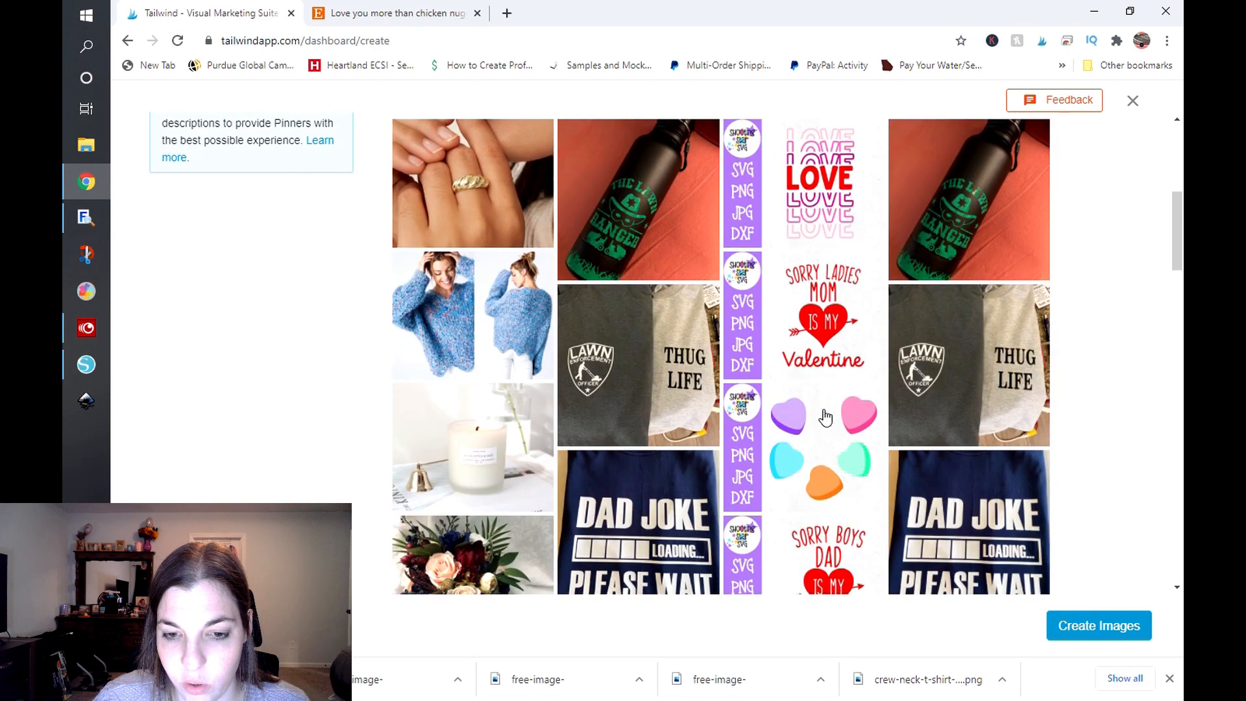
{"action": "scroll", "coordinate": [826, 417], "scroll_direction": "down", "scroll_amount": 4}
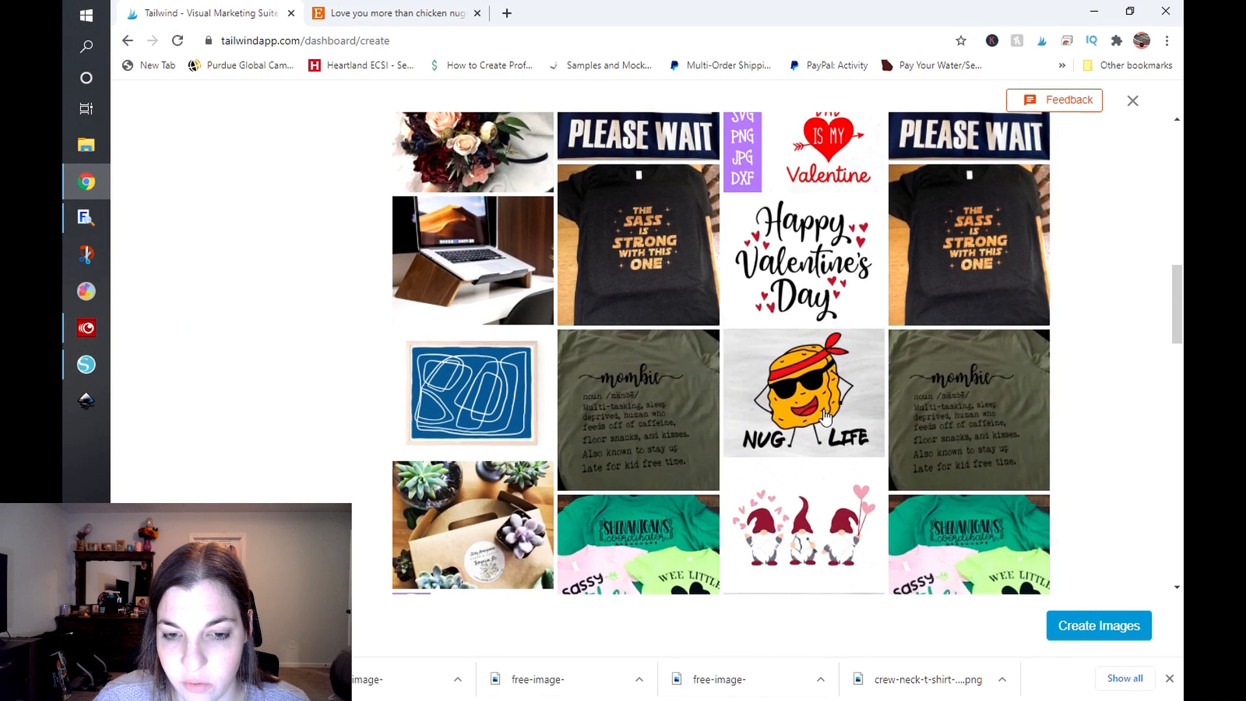
{"action": "scroll", "coordinate": [826, 418], "scroll_direction": "down", "scroll_amount": 1}
{"action": "scroll", "coordinate": [826, 417], "scroll_direction": "down", "scroll_amount": 4}
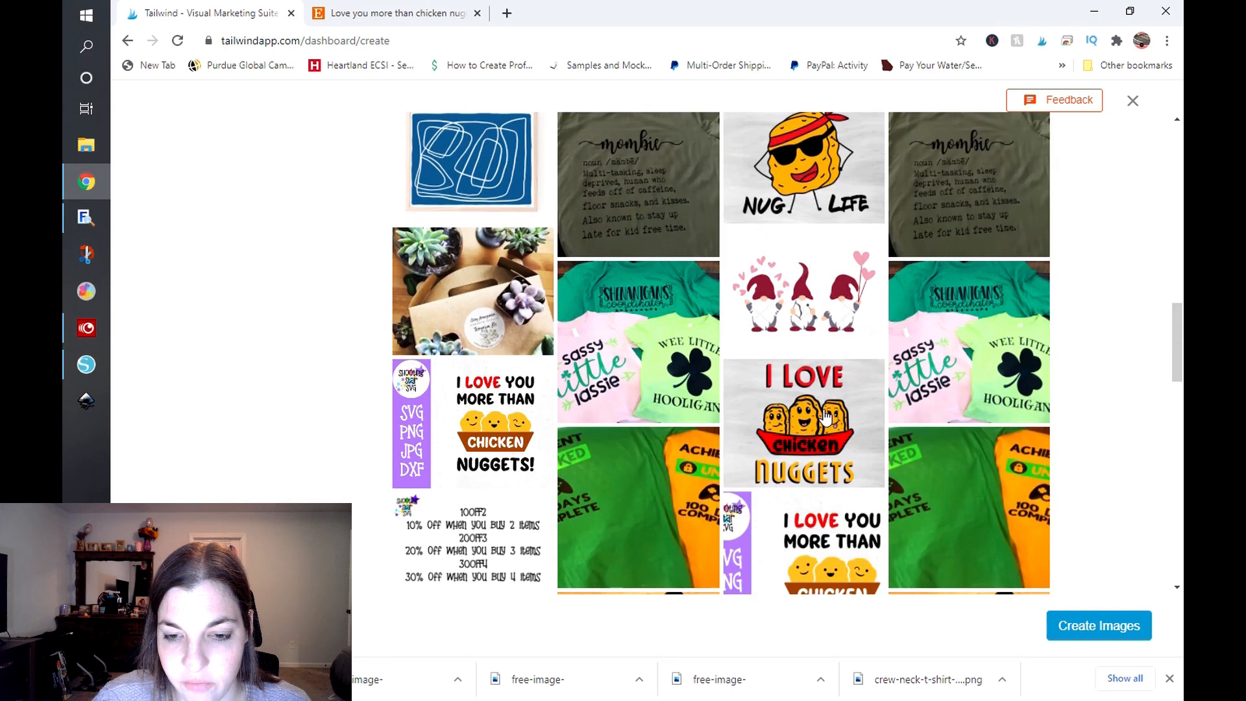
{"action": "scroll", "coordinate": [826, 417], "scroll_direction": "up", "scroll_amount": 6}
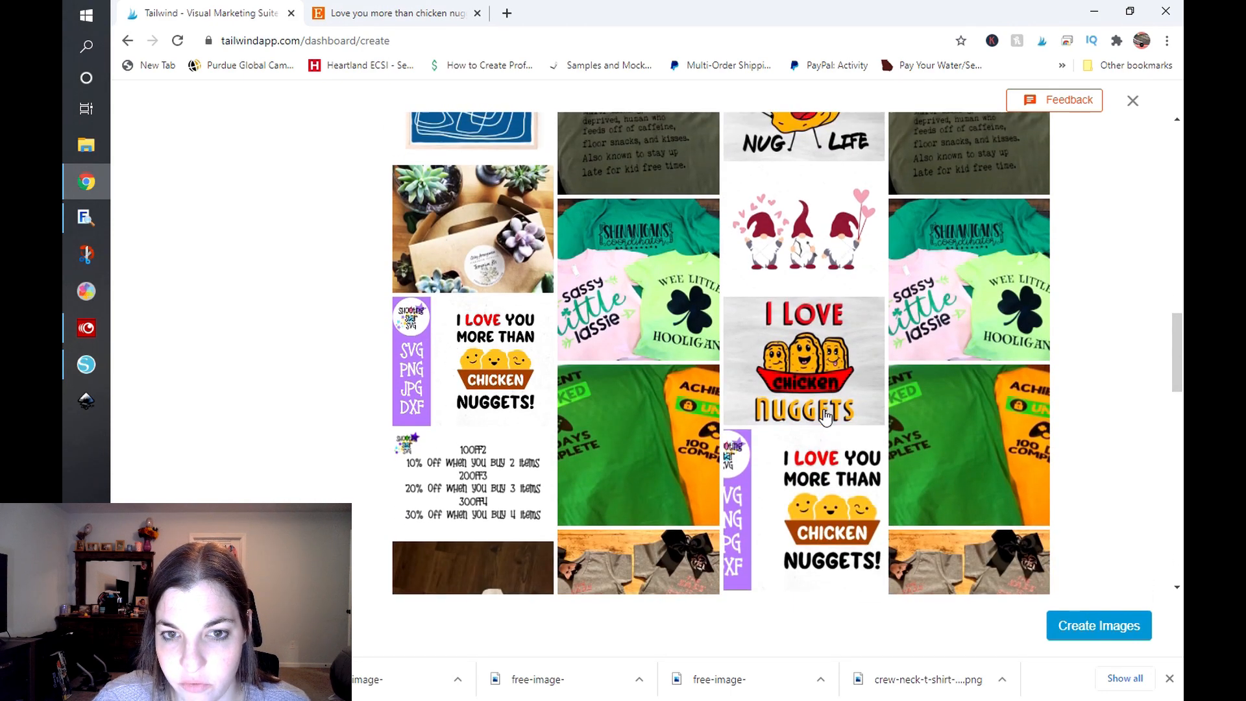
{"action": "scroll", "coordinate": [826, 418], "scroll_direction": "up", "scroll_amount": 10}
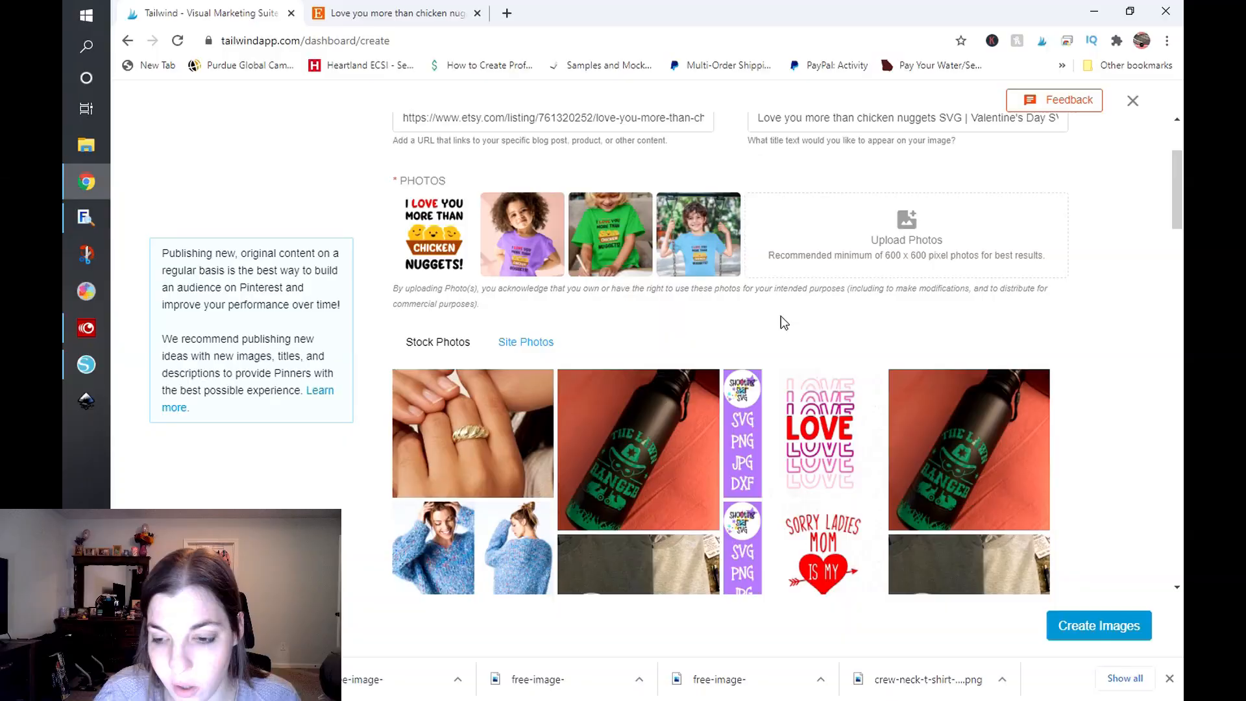
Step: Generate the pin designs from the uploaded photos and title, and browse the design gallery
{"action": "left_click", "coordinate": [1109, 620]}
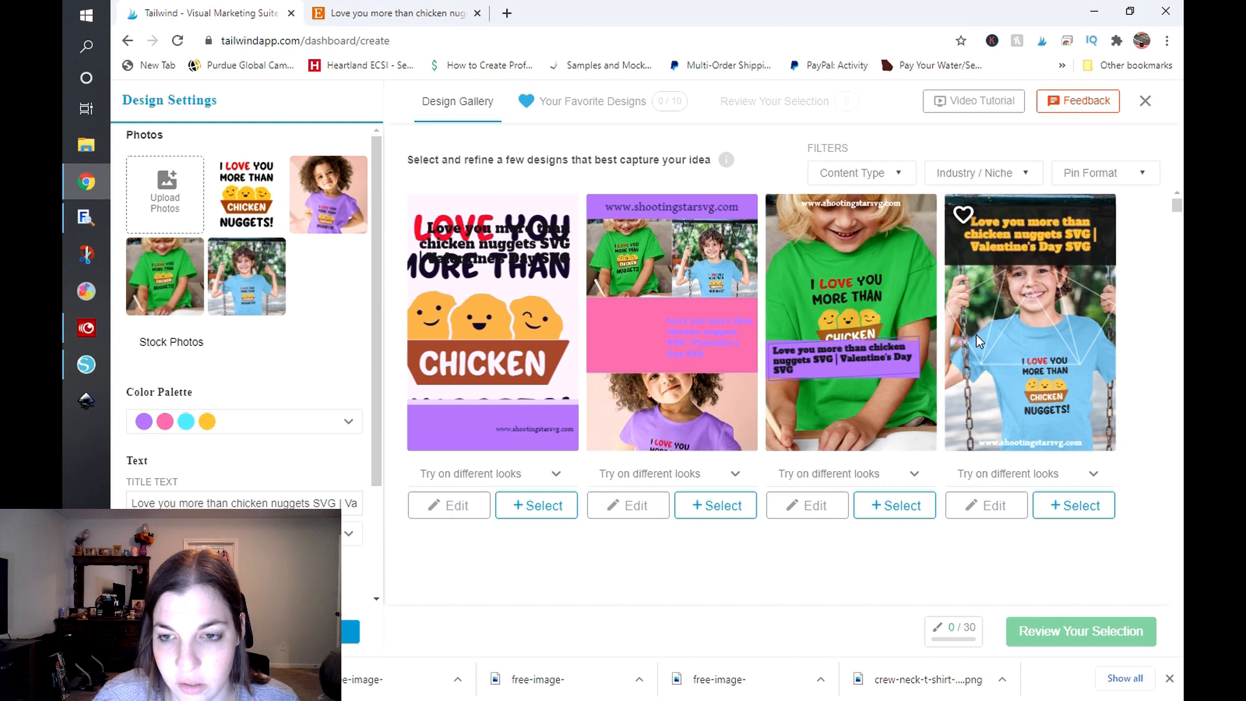
{"action": "scroll", "coordinate": [976, 334], "scroll_direction": "down", "scroll_amount": 5}
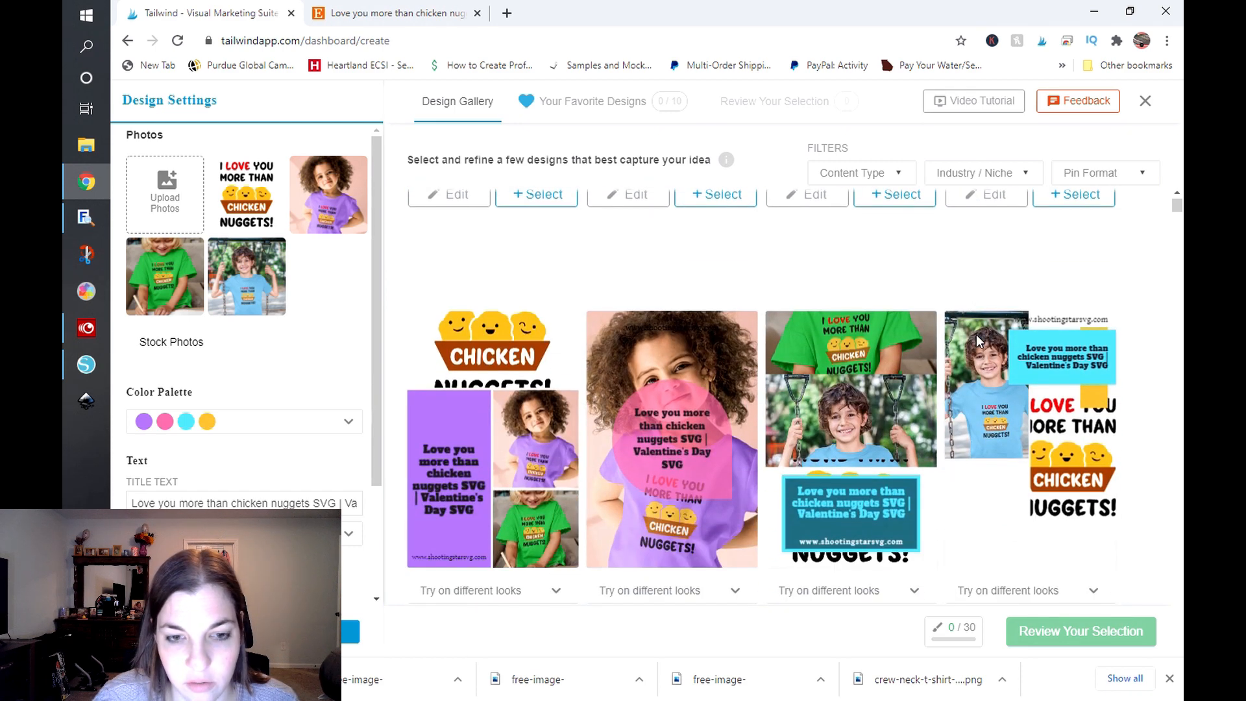
{"action": "scroll", "coordinate": [976, 333], "scroll_direction": "down", "scroll_amount": 3}
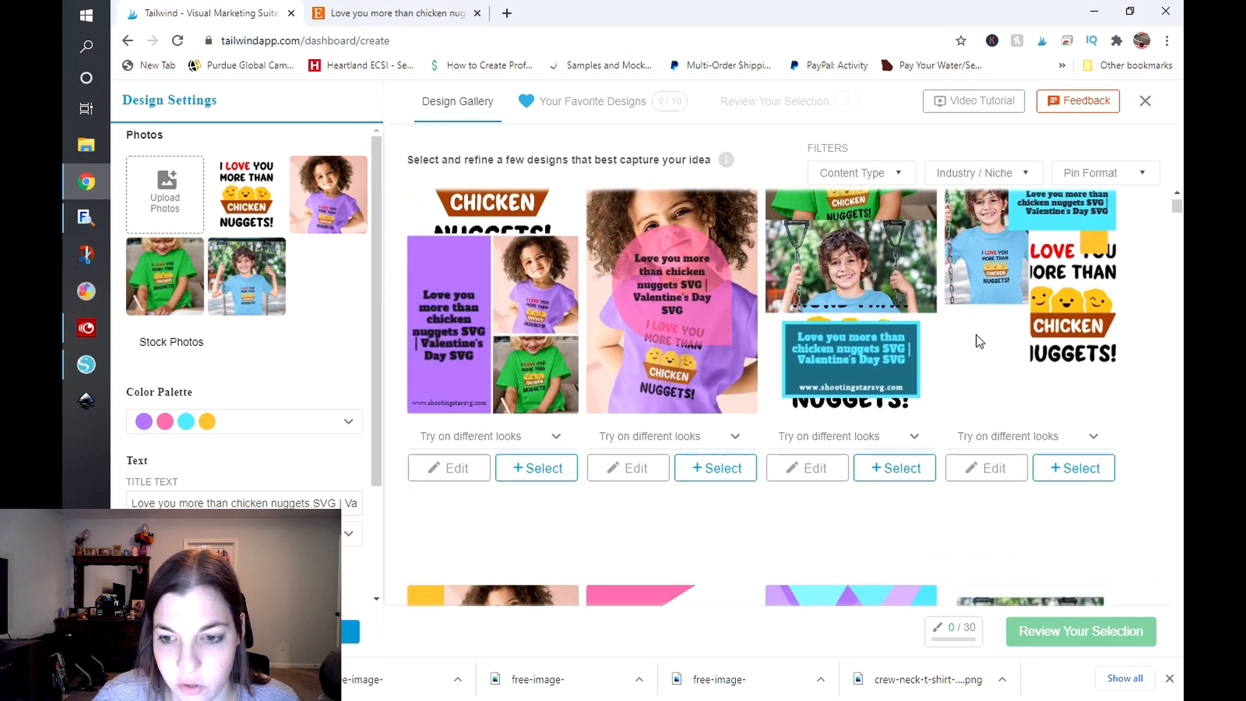
{"action": "scroll", "coordinate": [976, 334], "scroll_direction": "down", "scroll_amount": 4}
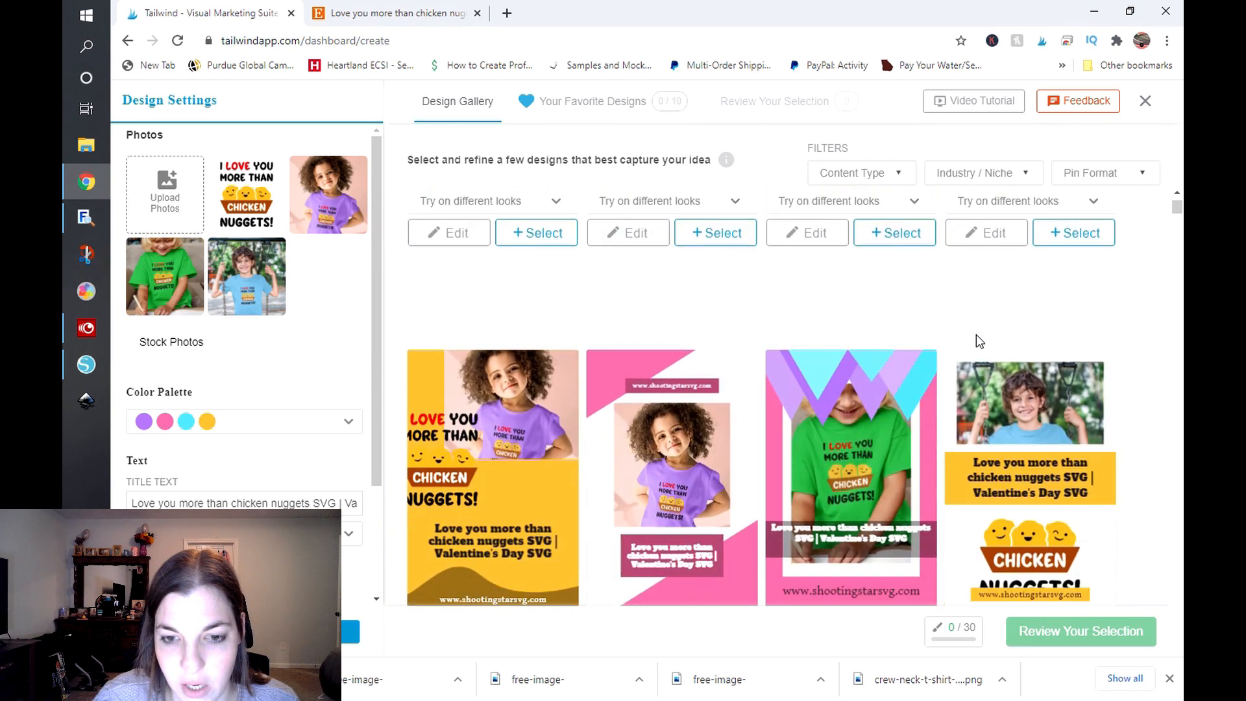
{"action": "scroll", "coordinate": [977, 336], "scroll_direction": "down", "scroll_amount": 3}
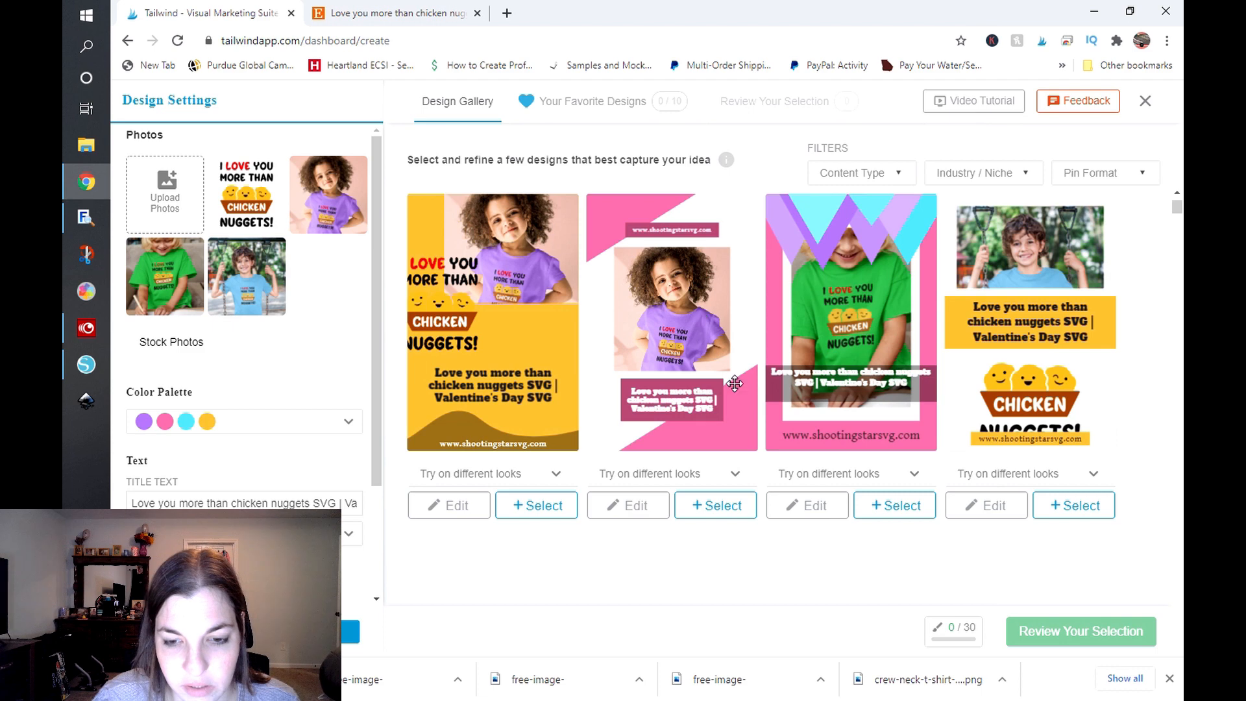
Step: Try different colors on the diagonal-corner design with the girl in the purple shirt, cycling from purple to yellow
{"action": "left_click", "coordinate": [720, 479]}
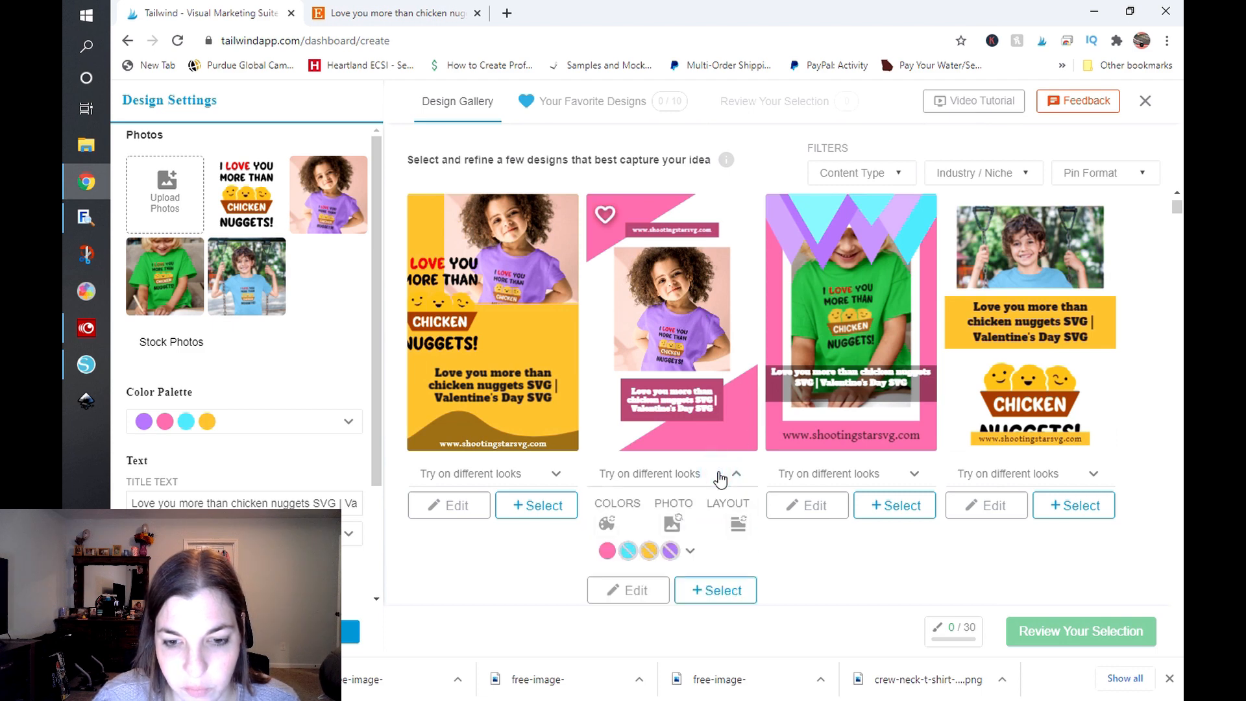
{"action": "left_click", "coordinate": [671, 552]}
{"action": "left_click", "coordinate": [691, 557]}
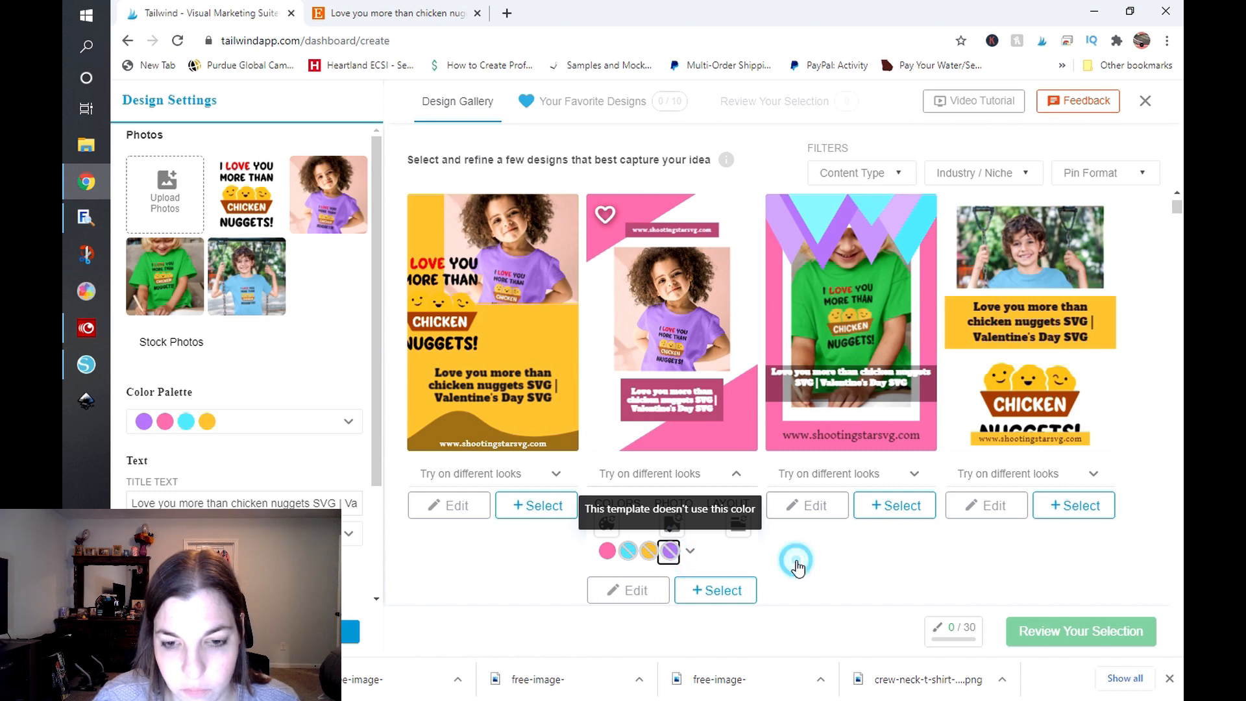
{"action": "left_click", "coordinate": [609, 520]}
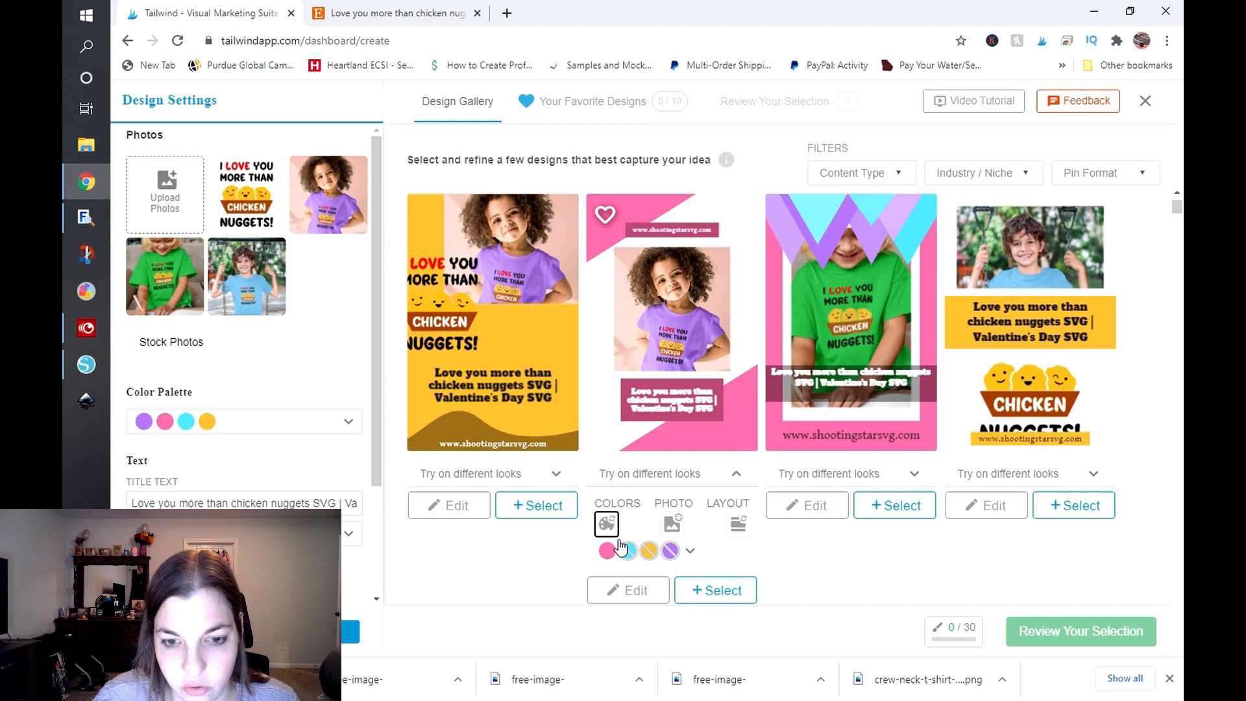
{"action": "left_click", "coordinate": [607, 524]}
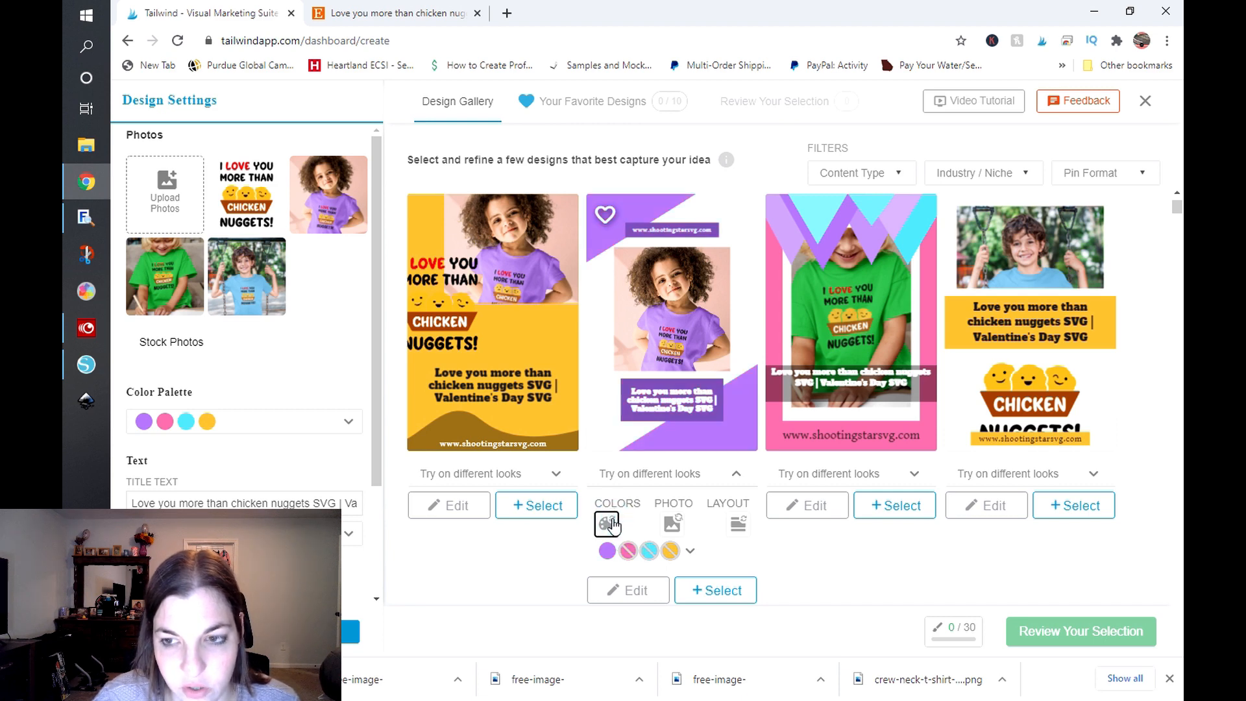
{"action": "left_click", "coordinate": [609, 523]}
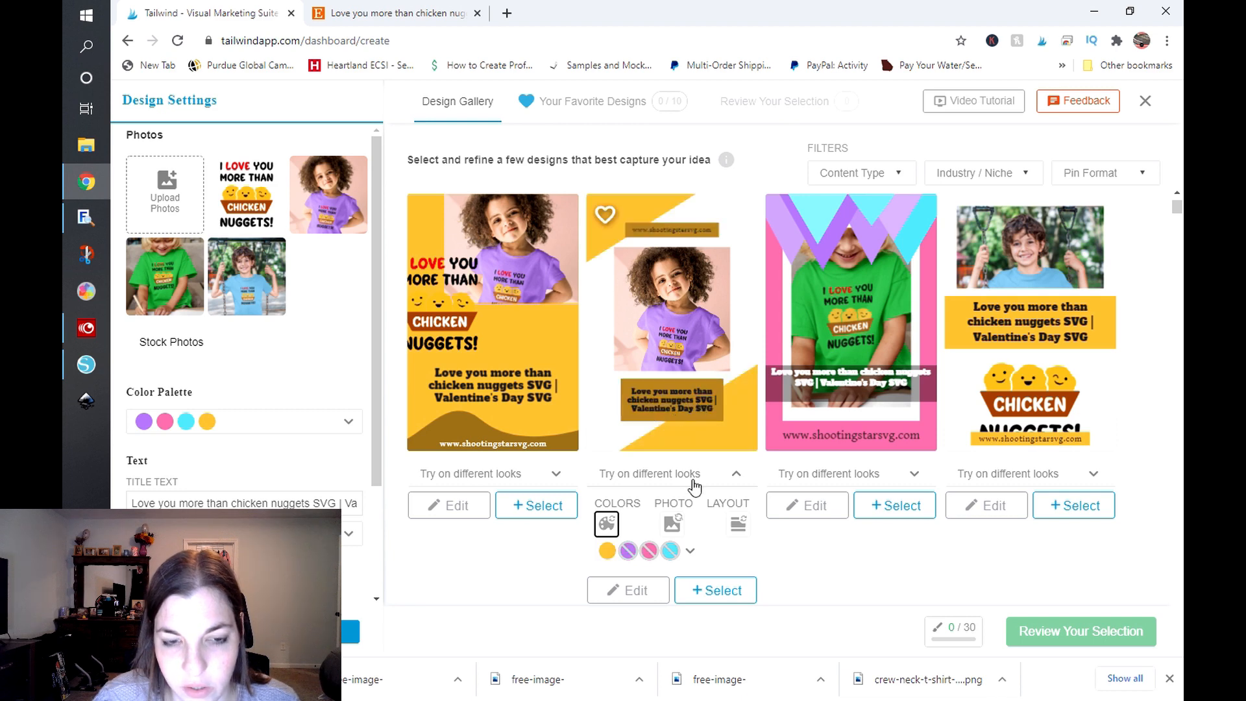
Step: Recolor the pink-framed design of the girl in the purple shirt to the palette's purple
{"action": "scroll", "coordinate": [693, 486], "scroll_direction": "down", "scroll_amount": 3}
{"action": "scroll", "coordinate": [693, 486], "scroll_direction": "down", "scroll_amount": 3}
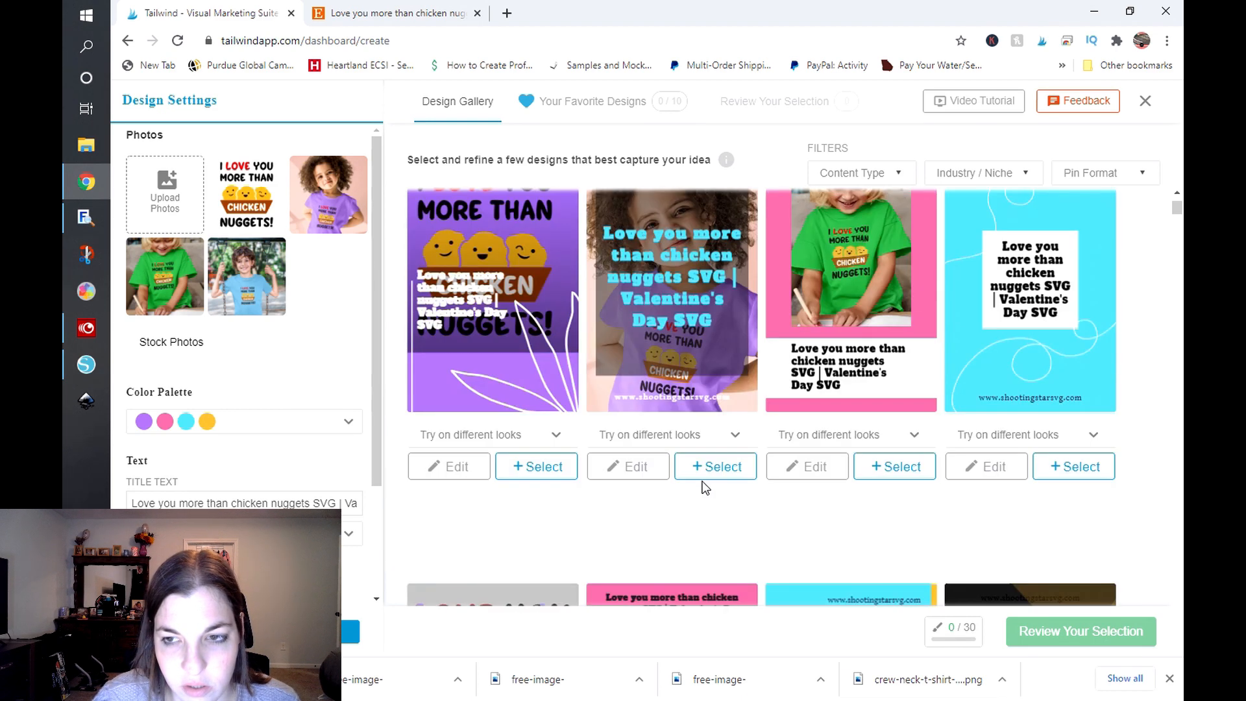
{"action": "scroll", "coordinate": [747, 430], "scroll_direction": "down", "scroll_amount": 3}
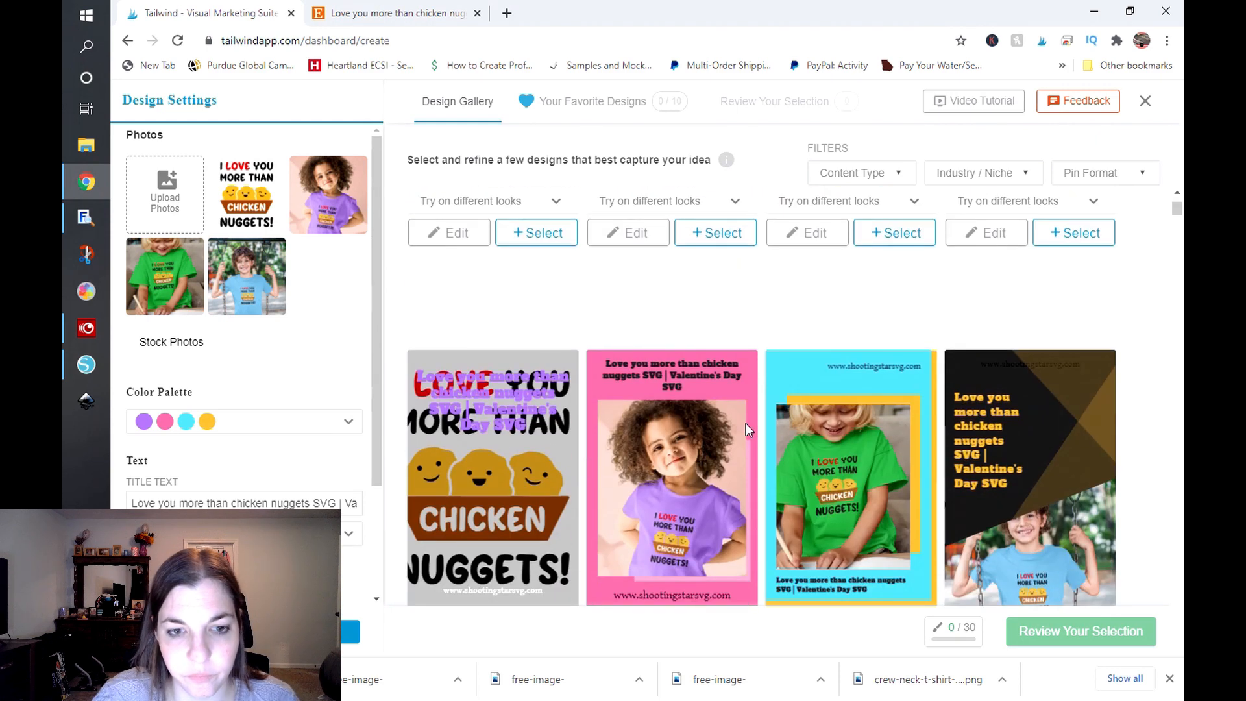
{"action": "scroll", "coordinate": [745, 423], "scroll_direction": "down", "scroll_amount": 1}
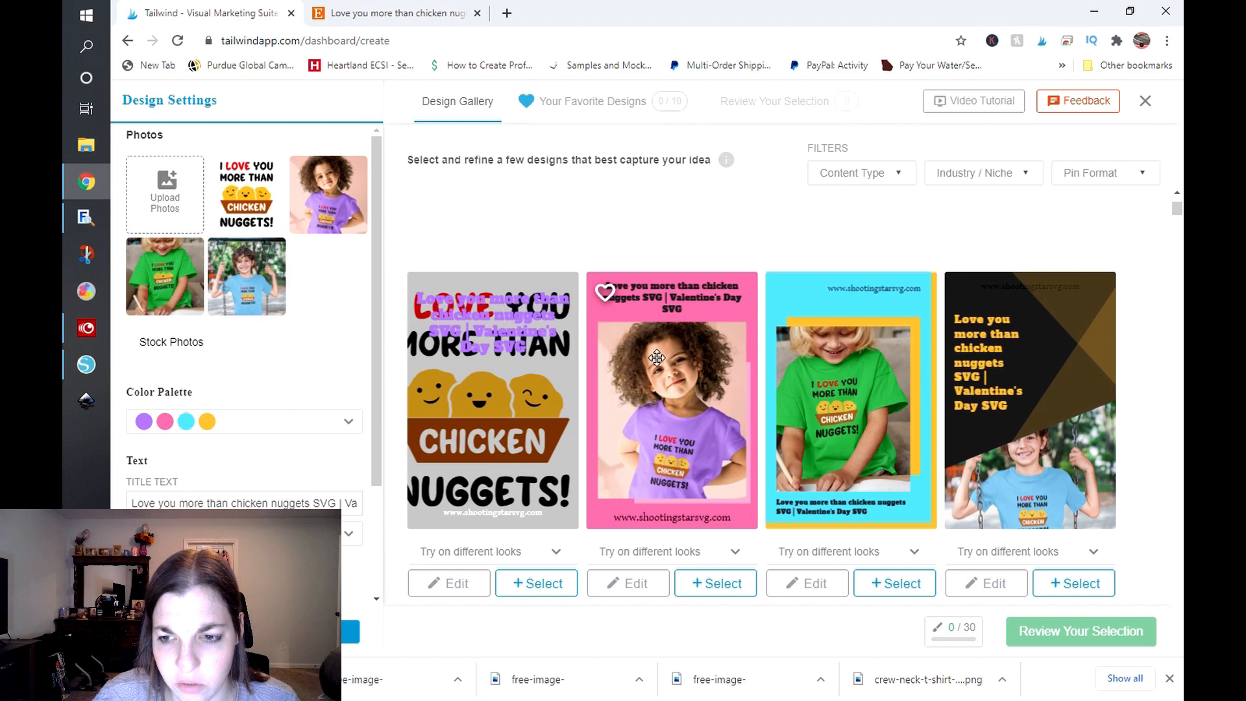
{"action": "scroll", "coordinate": [714, 454], "scroll_direction": "down", "scroll_amount": 1}
{"action": "left_click", "coordinate": [736, 474]}
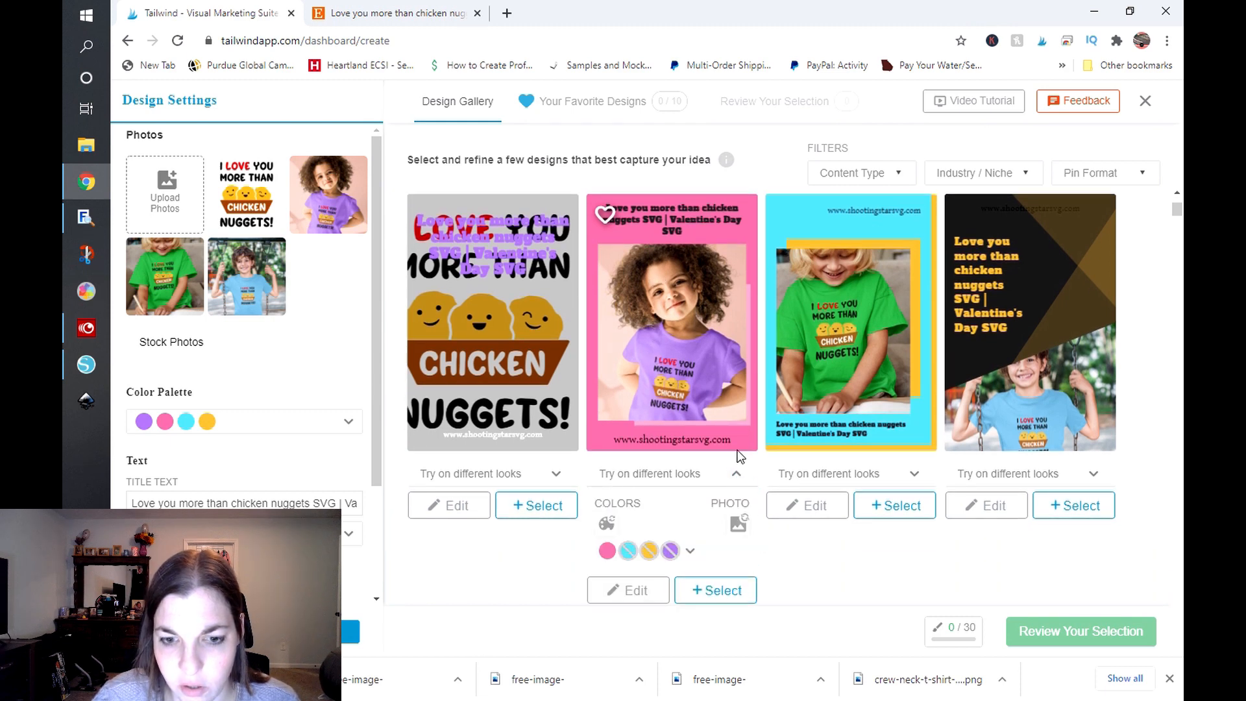
{"action": "left_click", "coordinate": [607, 525]}
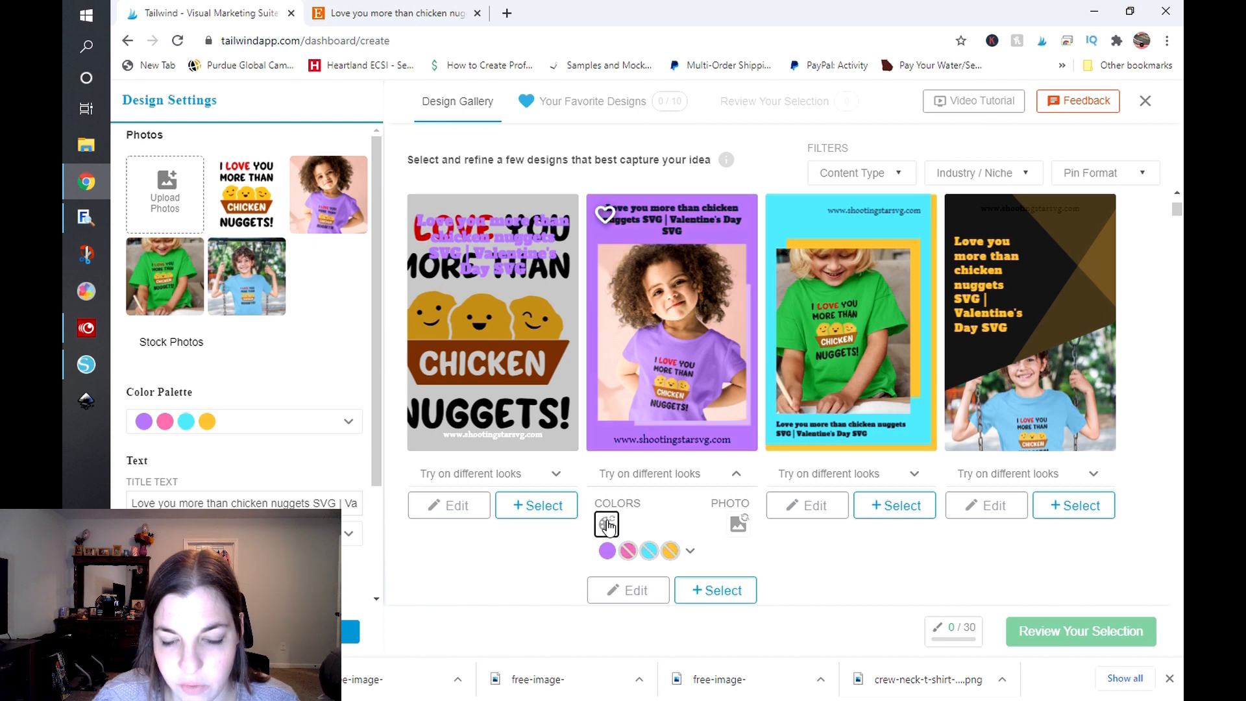
Step: Filter the design gallery to the "product" content type
{"action": "left_click", "coordinate": [862, 178]}
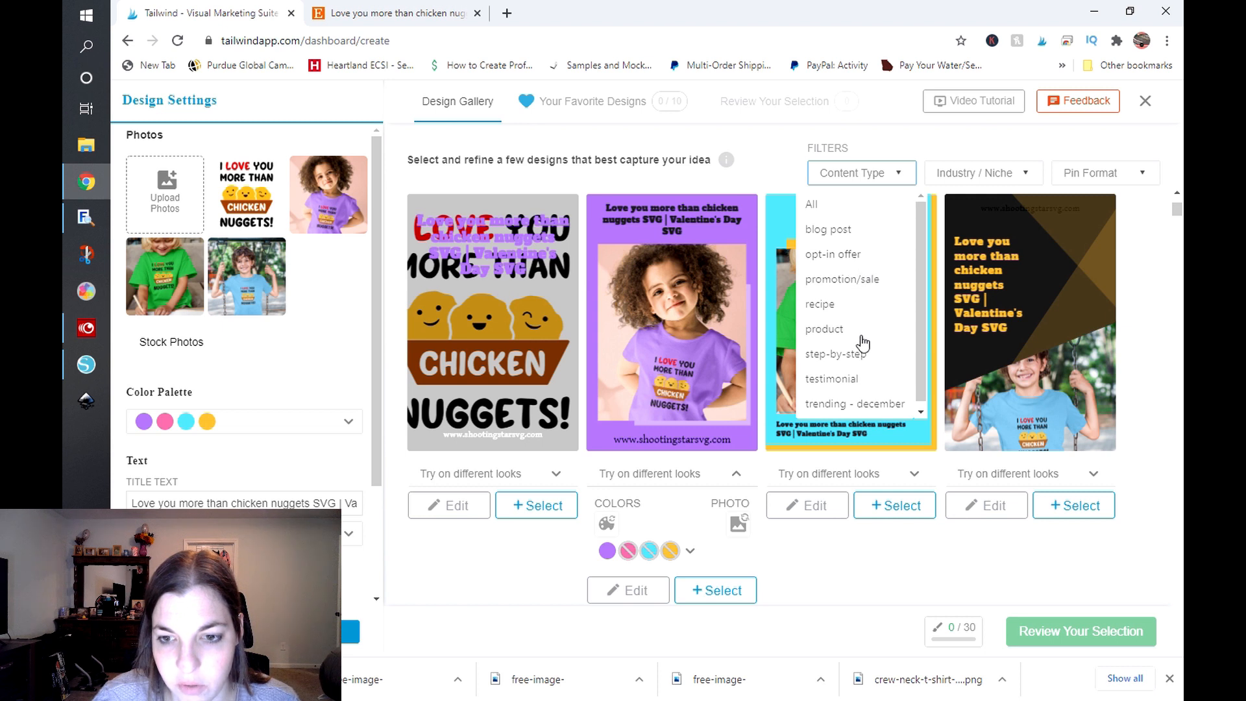
{"action": "scroll", "coordinate": [862, 343], "scroll_direction": "down", "scroll_amount": 1}
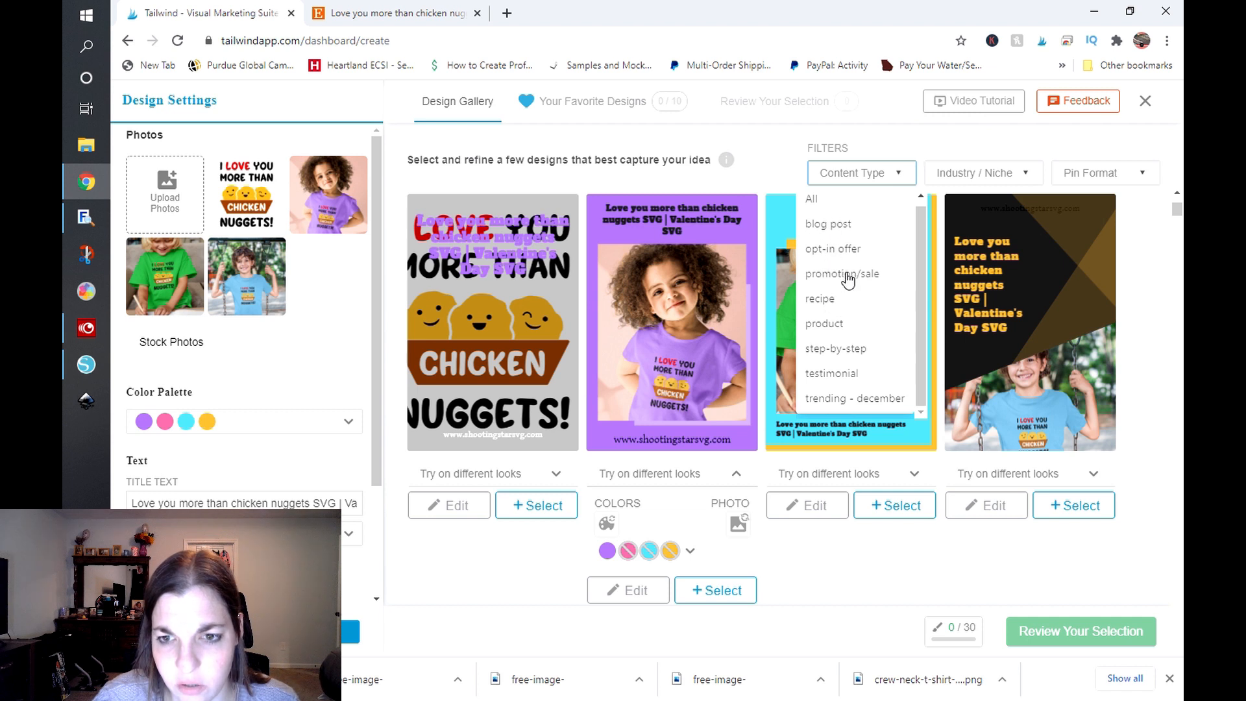
{"action": "left_click", "coordinate": [826, 323]}
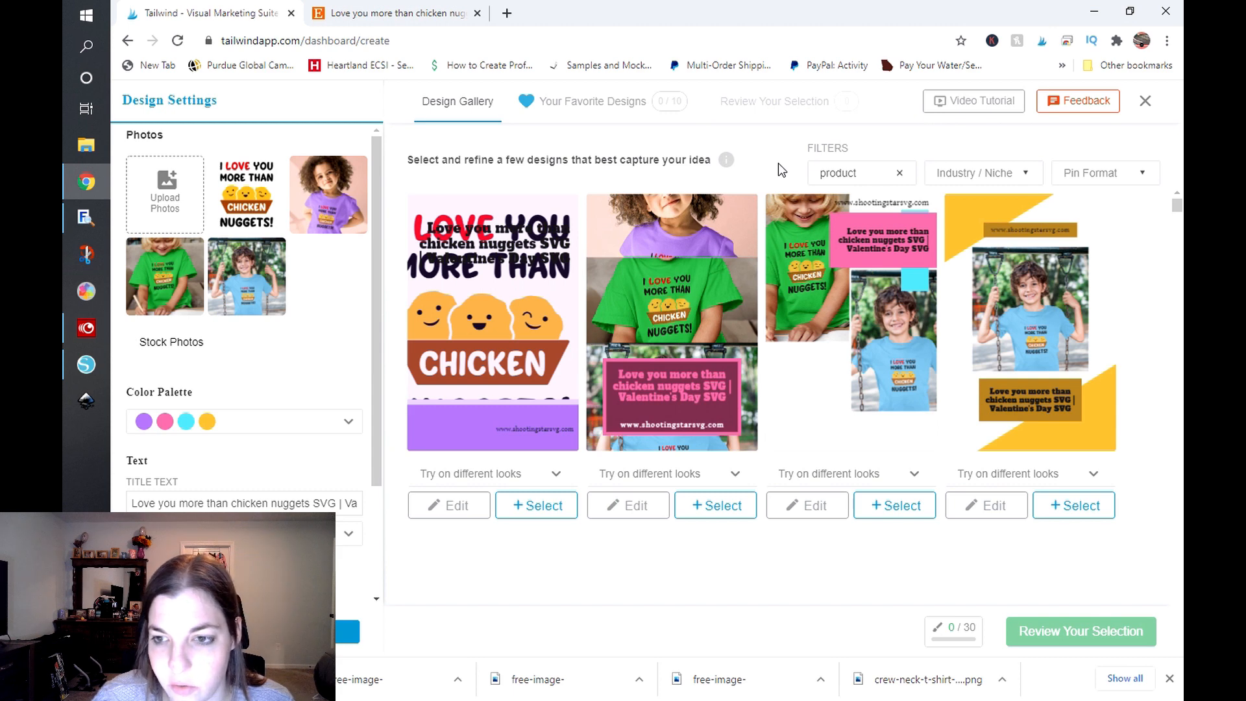
Step: Examine the layouts of the product-type pin designs in the gallery
{"action": "scroll", "coordinate": [812, 350], "scroll_direction": "down", "scroll_amount": 3}
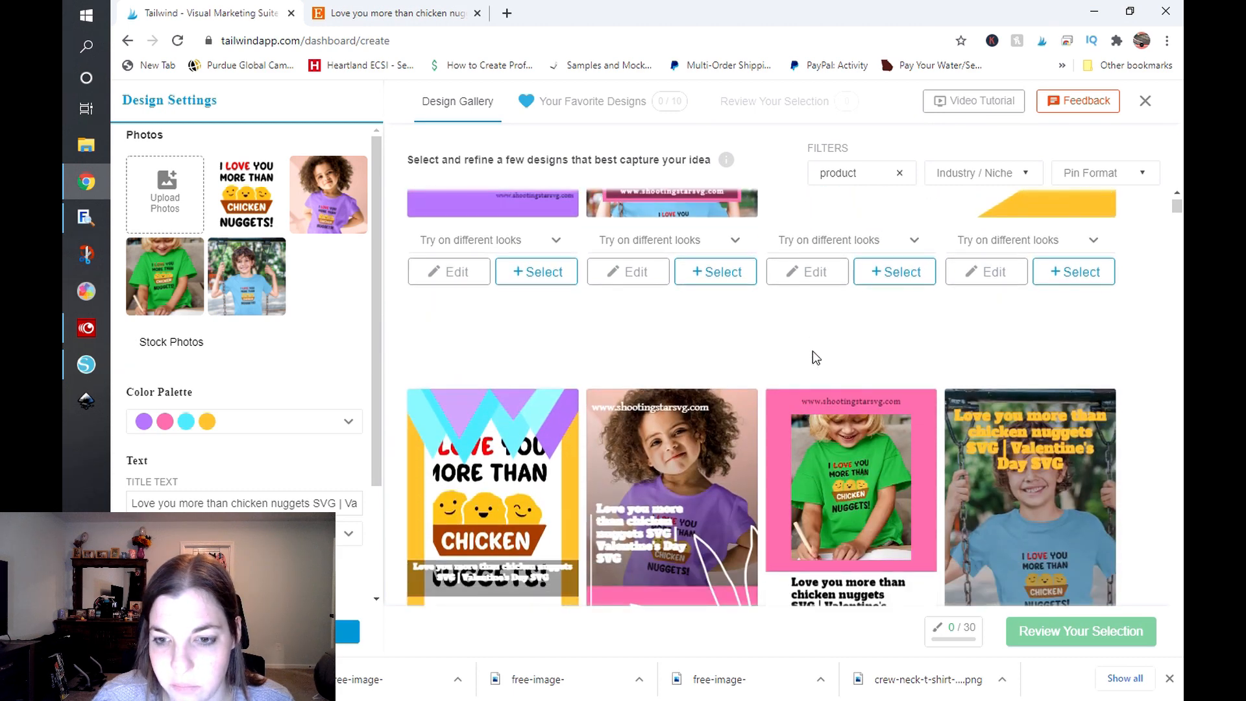
{"action": "scroll", "coordinate": [813, 353], "scroll_direction": "down", "scroll_amount": 1}
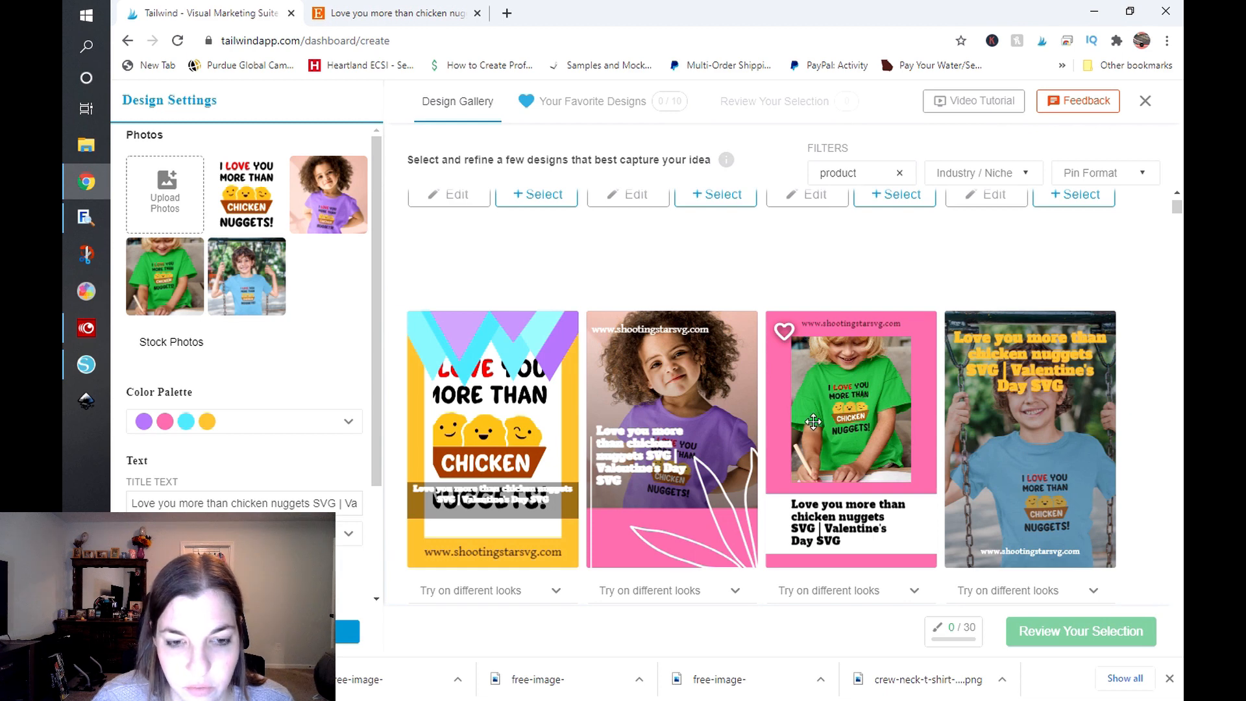
{"action": "scroll", "coordinate": [813, 422], "scroll_direction": "down", "scroll_amount": 5}
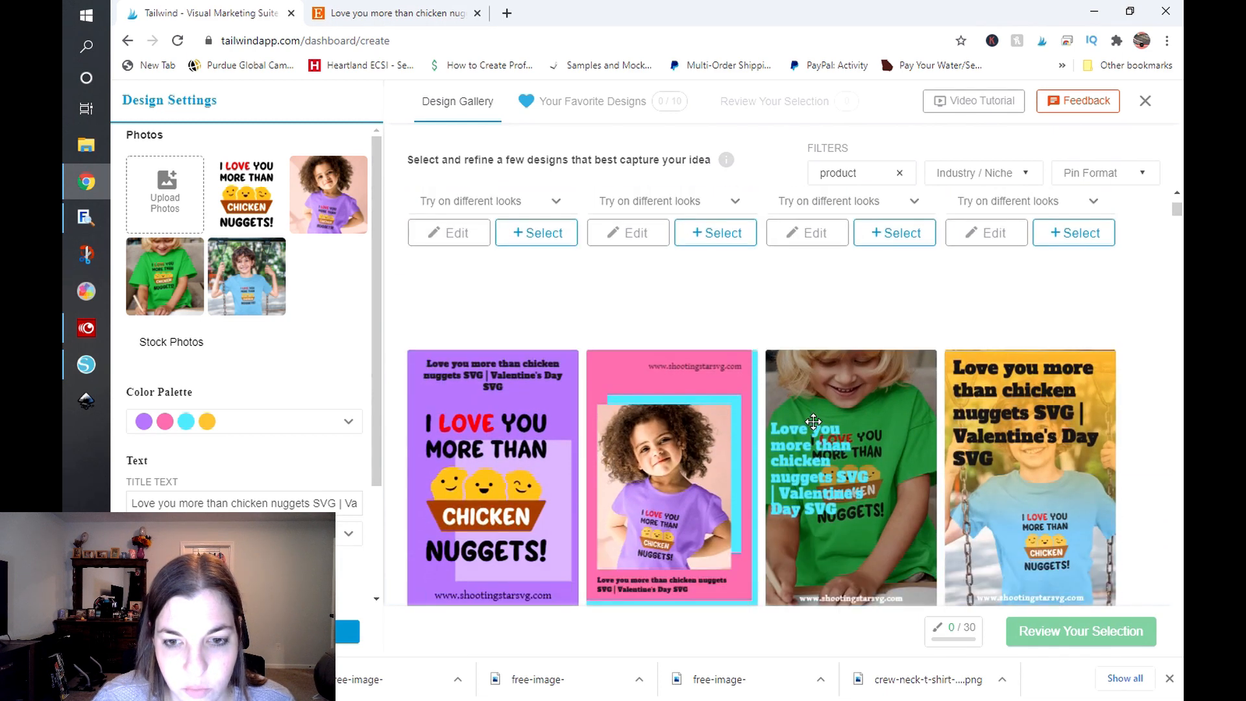
{"action": "scroll", "coordinate": [812, 422], "scroll_direction": "down", "scroll_amount": 1}
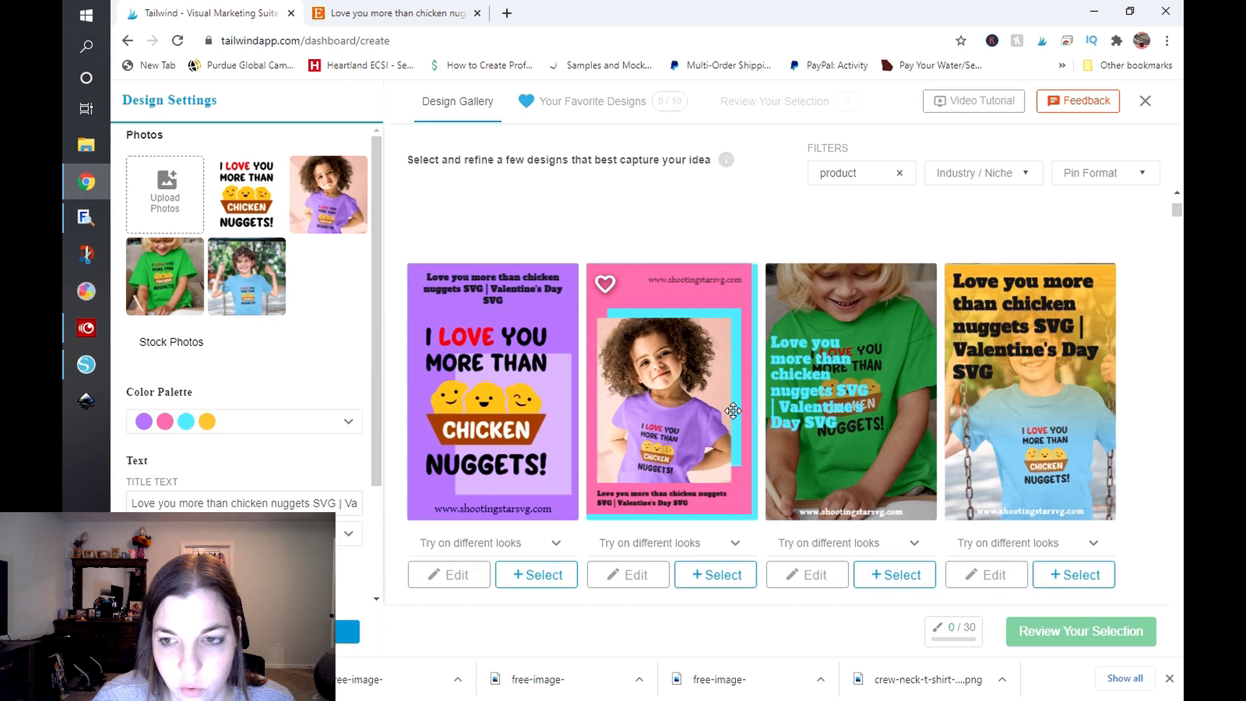
{"action": "scroll", "coordinate": [733, 410], "scroll_direction": "down", "scroll_amount": 4}
{"action": "scroll", "coordinate": [733, 411], "scroll_direction": "down", "scroll_amount": 6}
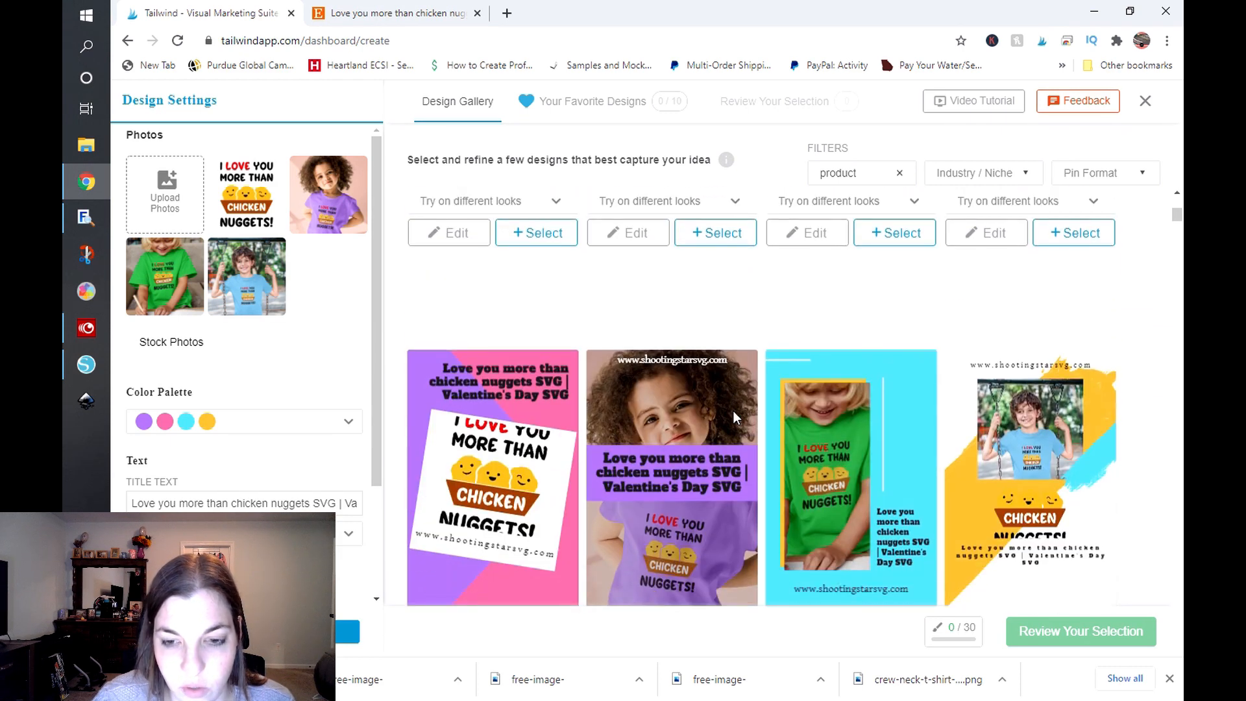
{"action": "scroll", "coordinate": [733, 411], "scroll_direction": "down", "scroll_amount": 2}
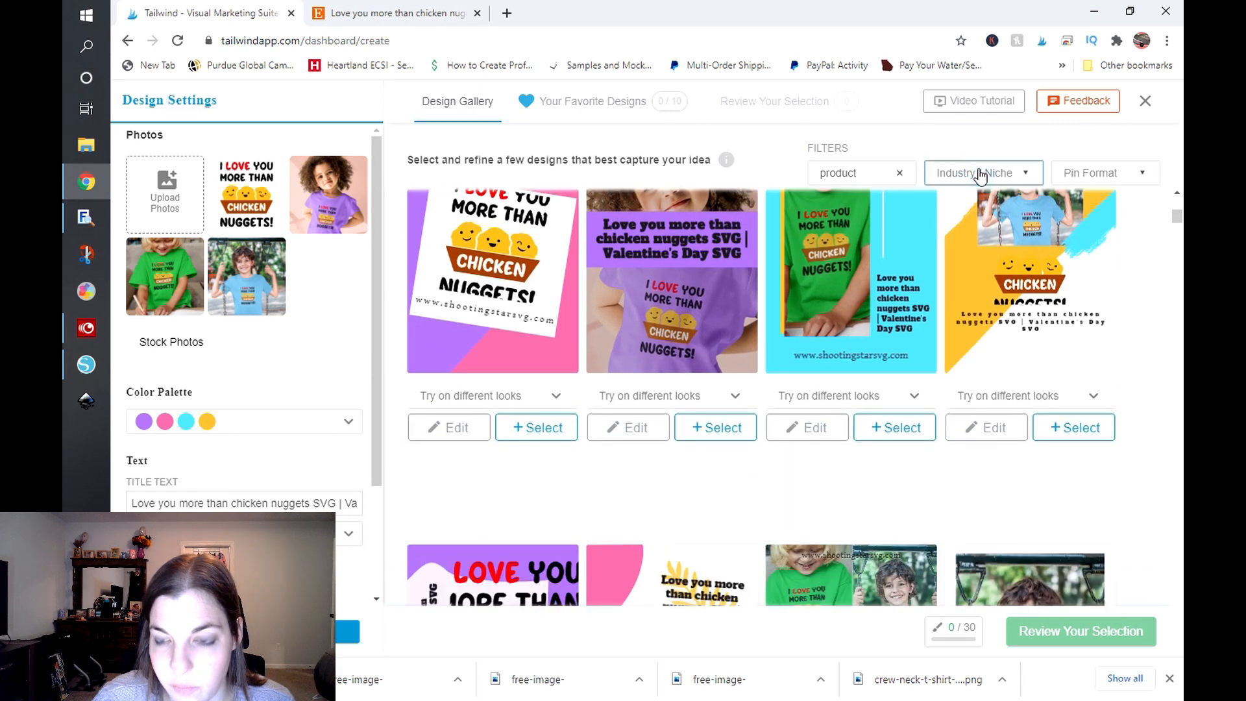
Step: Narrow the product designs to the "fashion" industry/niche and look through the filtered layouts
{"action": "left_click", "coordinate": [980, 174]}
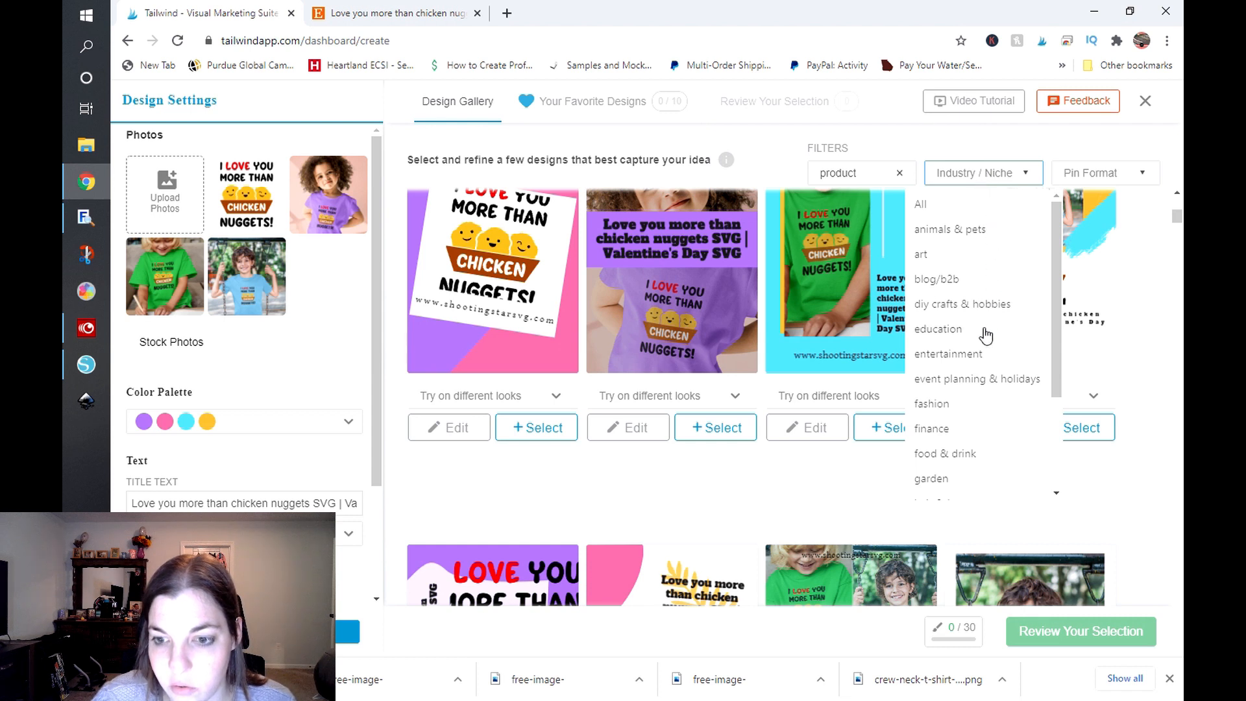
{"action": "scroll", "coordinate": [986, 336], "scroll_direction": "down", "scroll_amount": 2}
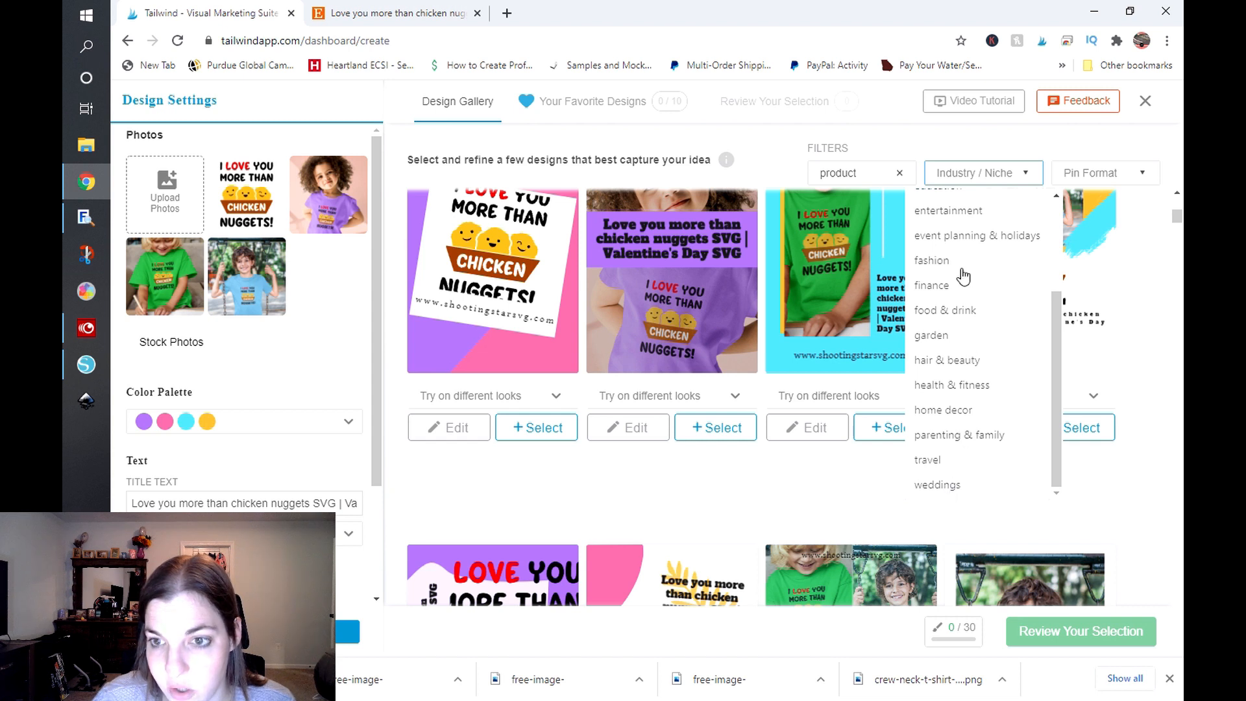
{"action": "scroll", "coordinate": [963, 277], "scroll_direction": "up", "scroll_amount": 1}
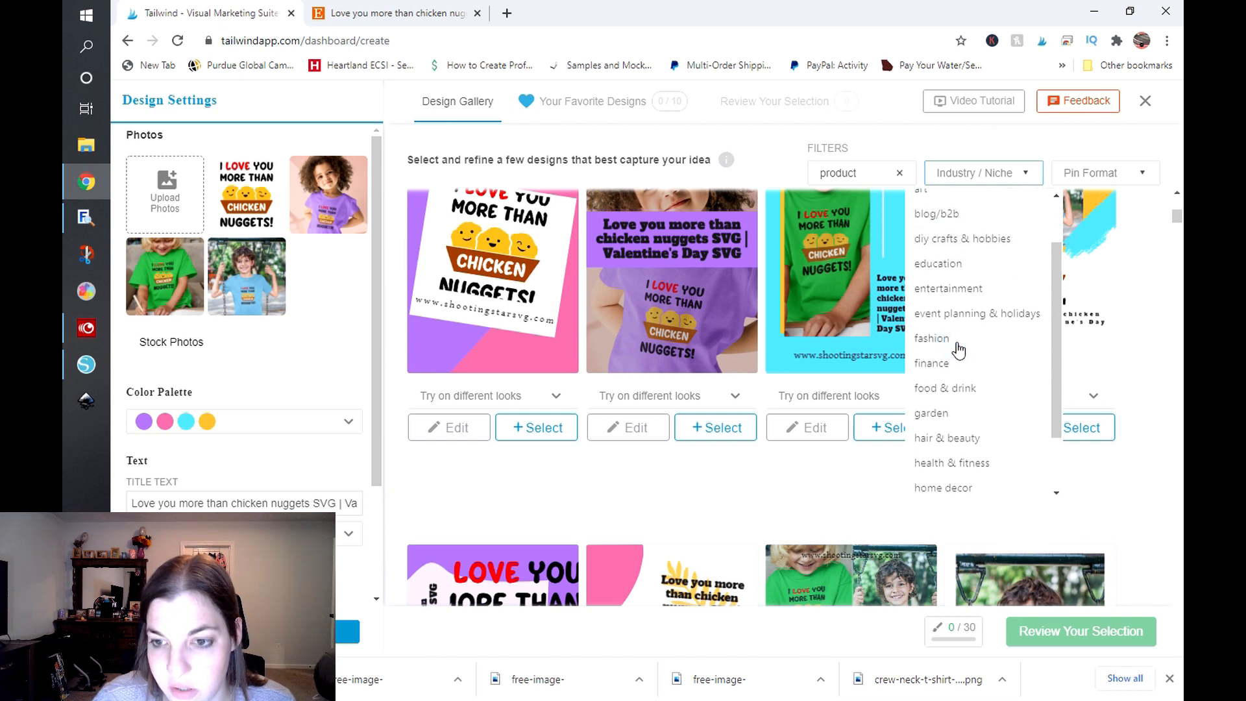
{"action": "left_click", "coordinate": [957, 341]}
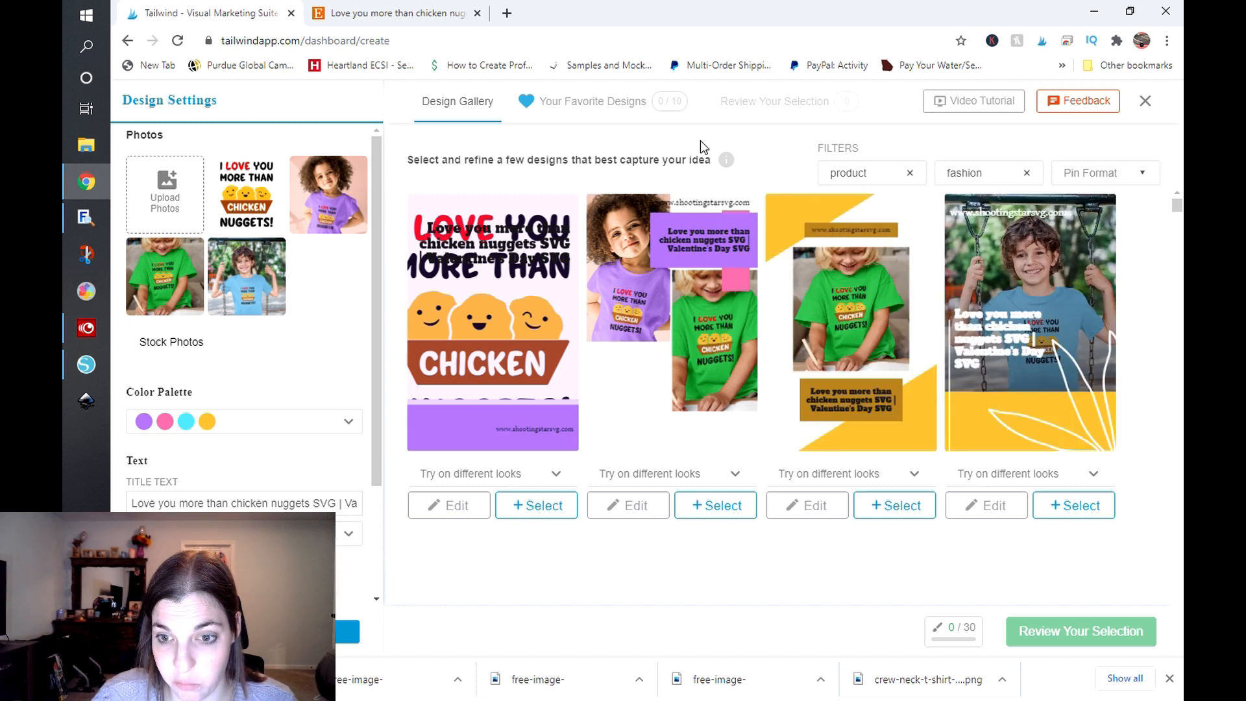
{"action": "scroll", "coordinate": [703, 260], "scroll_direction": "down", "scroll_amount": 4}
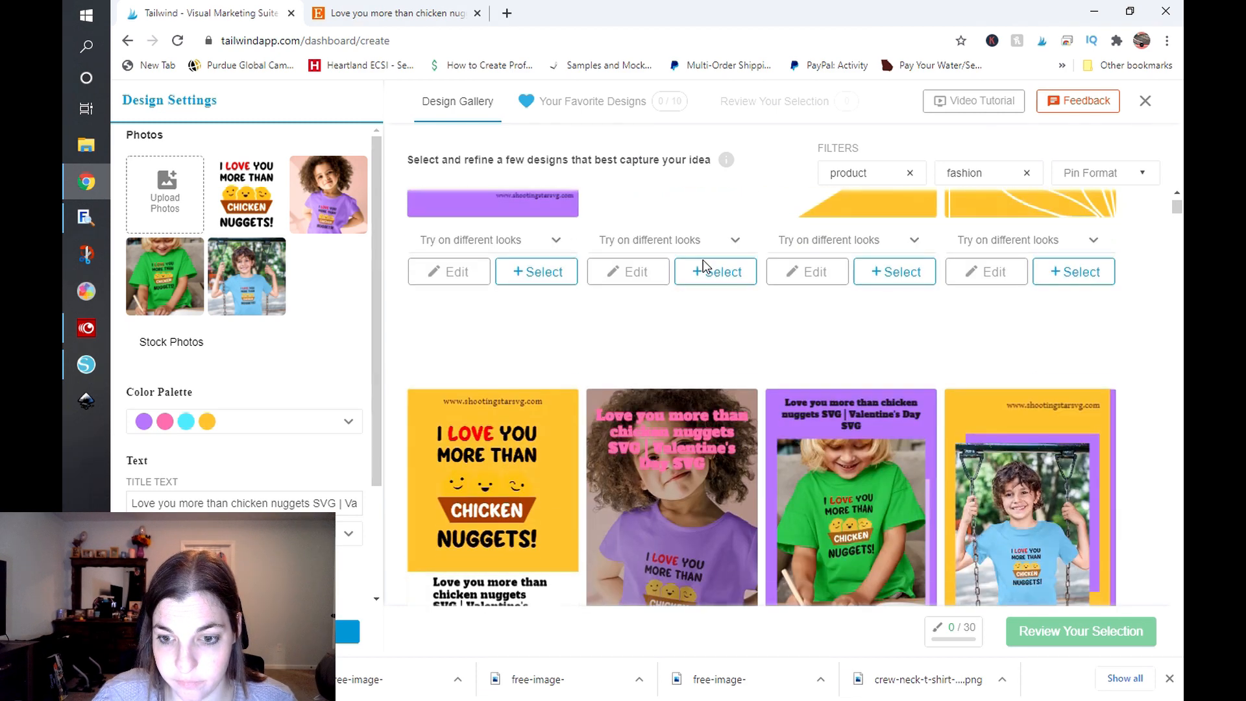
{"action": "scroll", "coordinate": [941, 191], "scroll_direction": "down", "scroll_amount": 1}
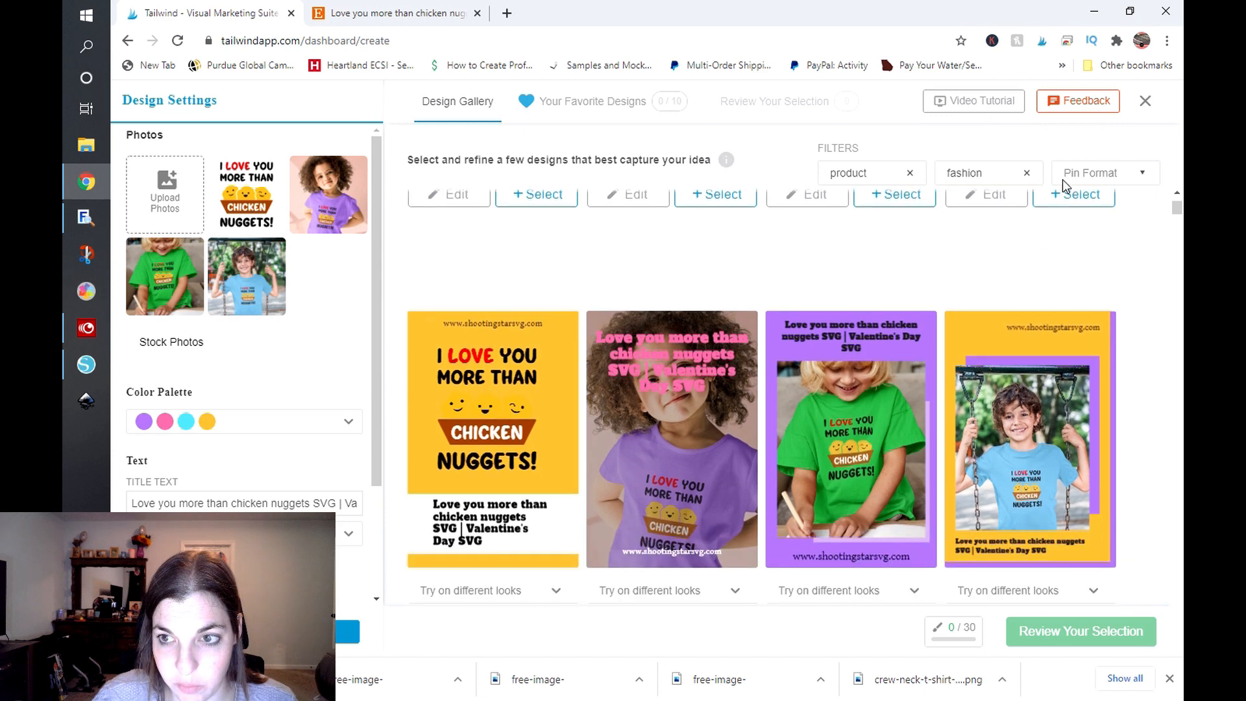
Step: Check the available pin format options without choosing one, and remove the "fashion" industry/niche filter
{"action": "left_click", "coordinate": [1077, 186]}
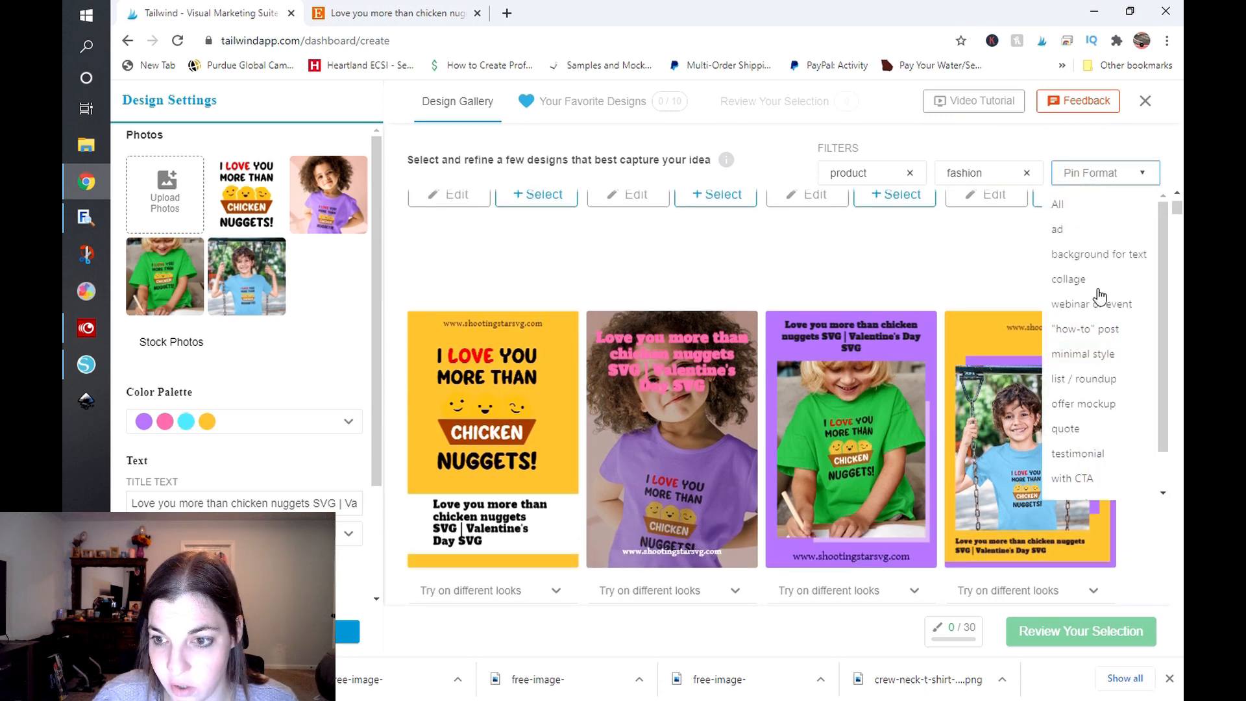
{"action": "scroll", "coordinate": [1099, 297], "scroll_direction": "down", "scroll_amount": 1}
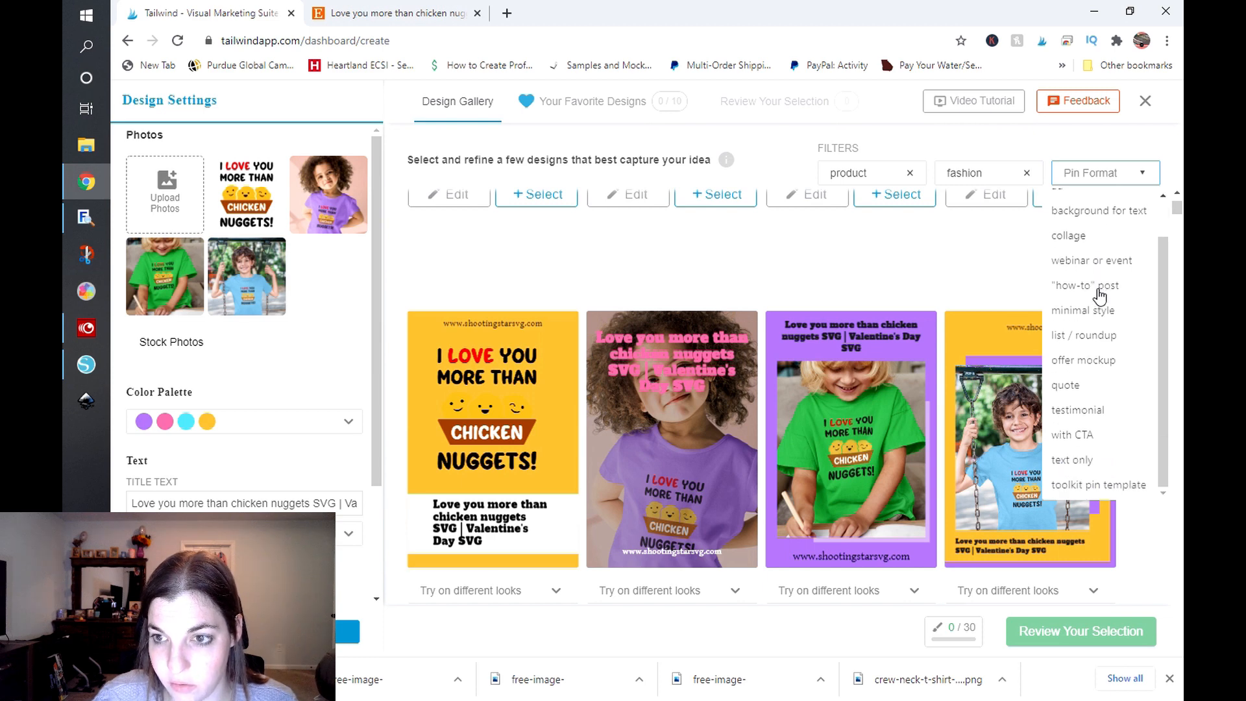
{"action": "scroll", "coordinate": [1096, 276], "scroll_direction": "up", "scroll_amount": 1}
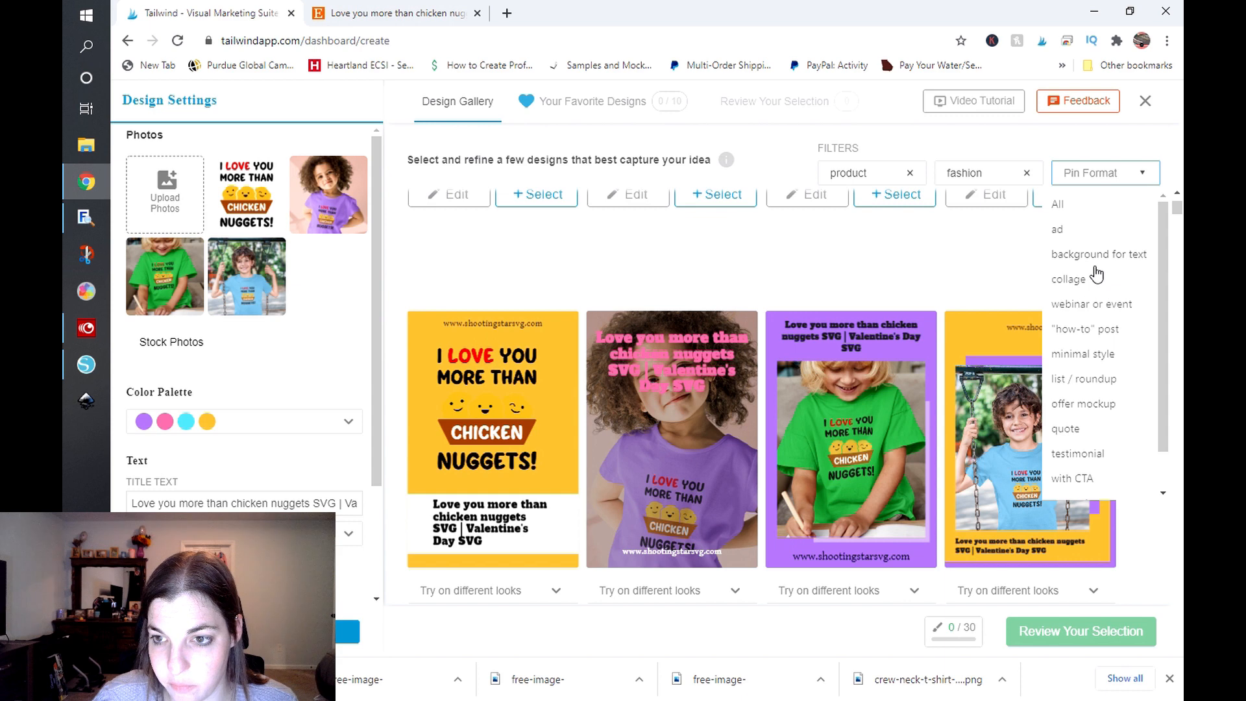
{"action": "left_click", "coordinate": [1016, 151]}
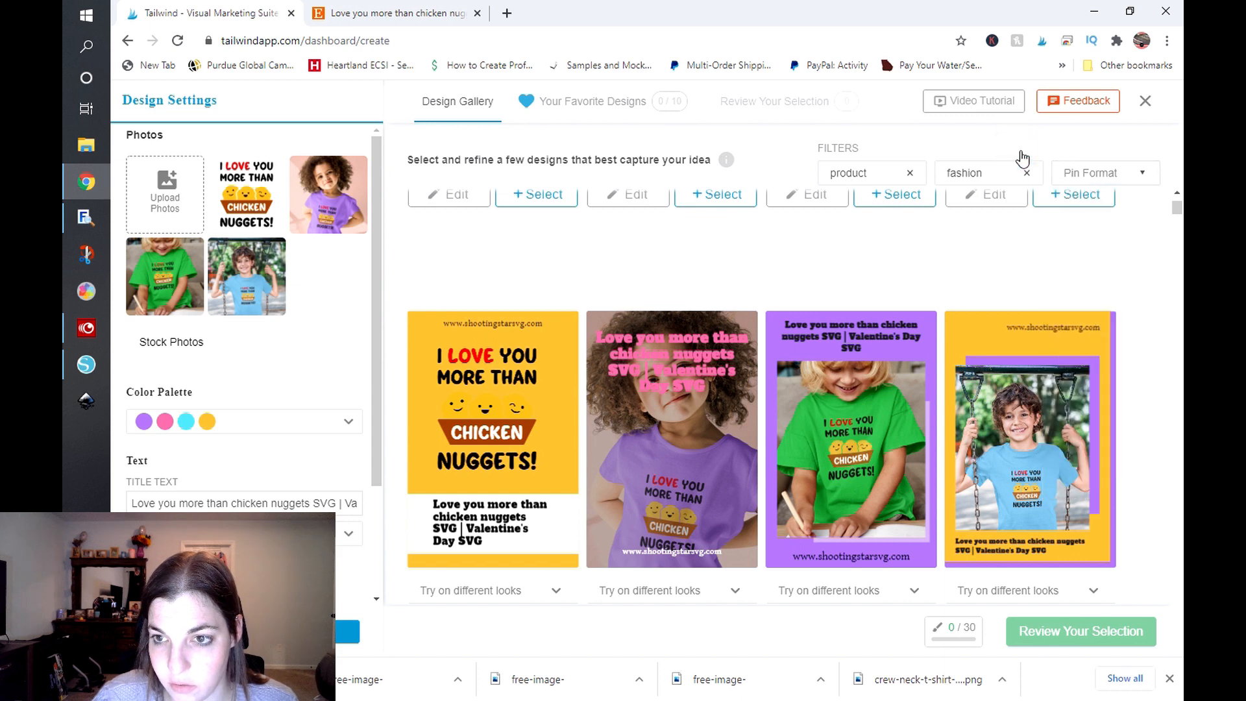
{"action": "left_click", "coordinate": [1027, 174]}
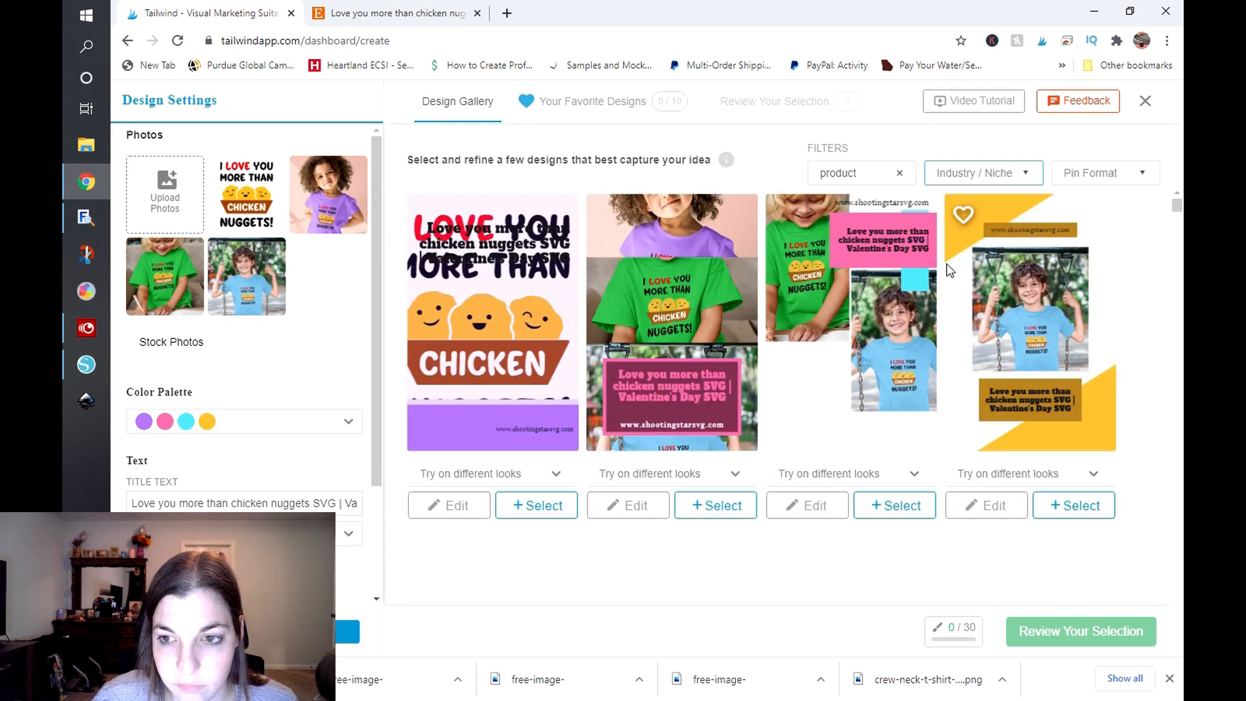
Step: Examine more of the product-type pin layouts in the design gallery without an industry/niche filter
{"action": "scroll", "coordinate": [986, 285], "scroll_direction": "down", "scroll_amount": 5}
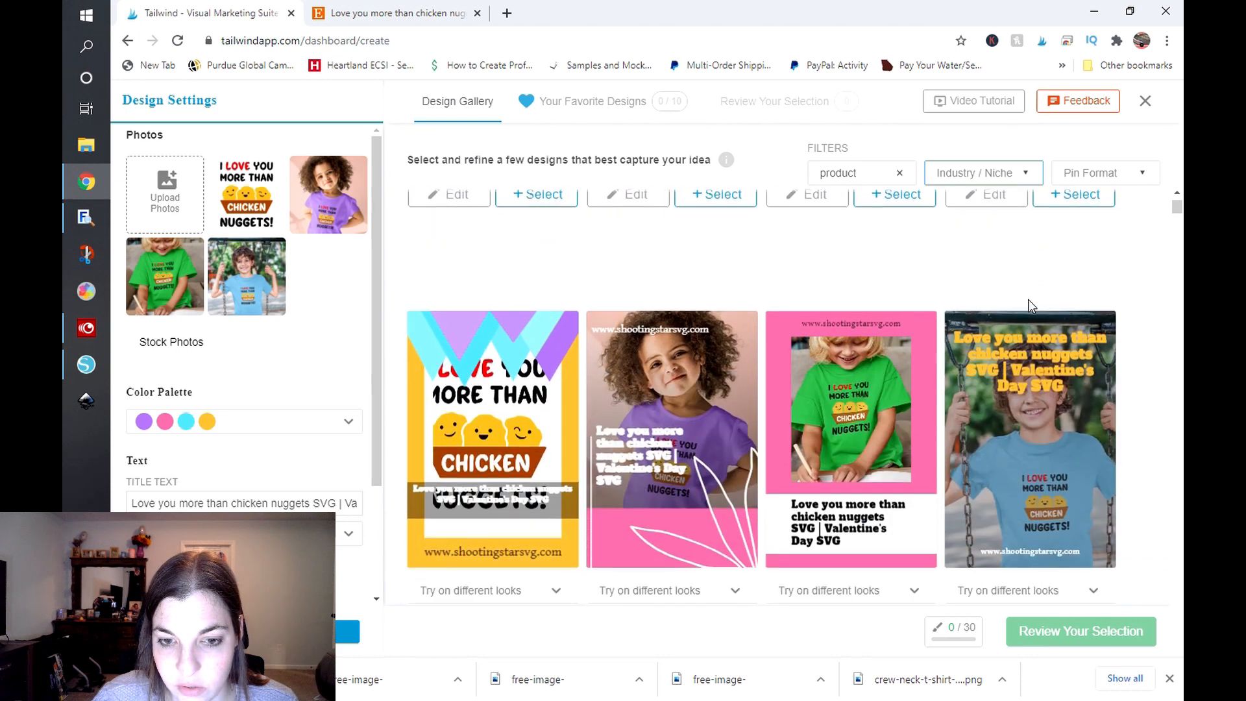
{"action": "scroll", "coordinate": [695, 375], "scroll_direction": "down", "scroll_amount": 3}
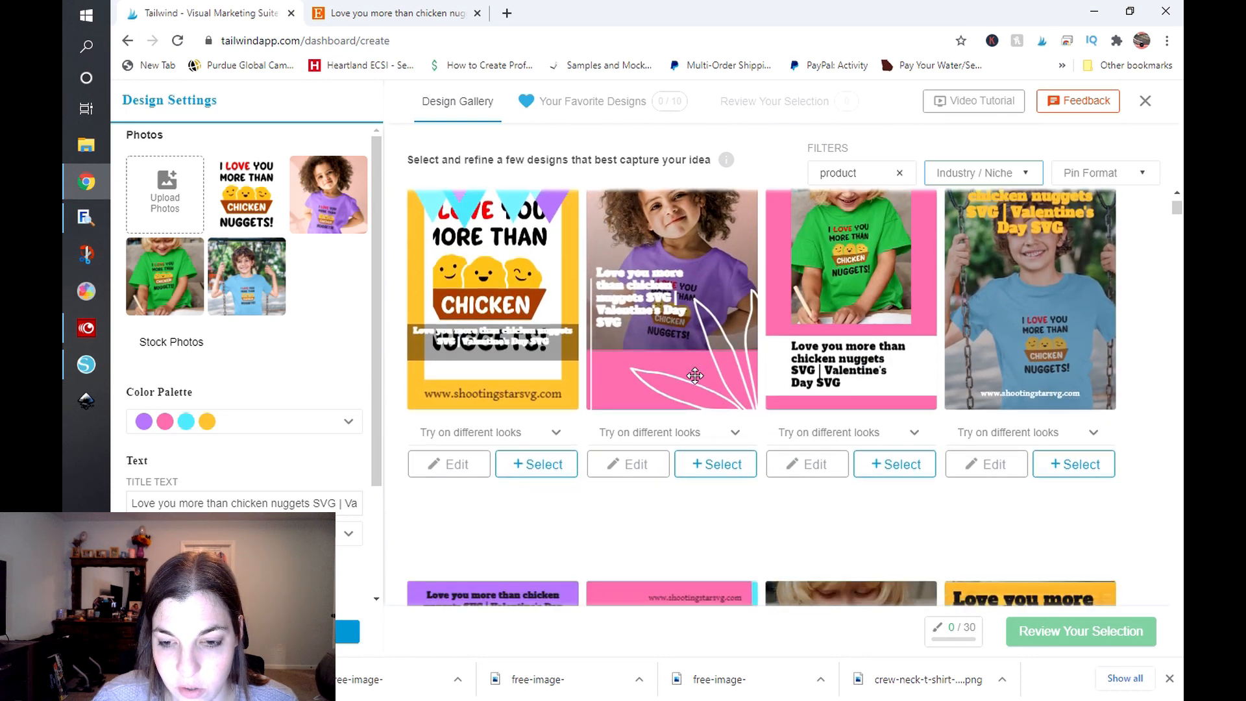
{"action": "scroll", "coordinate": [695, 375], "scroll_direction": "down", "scroll_amount": 5}
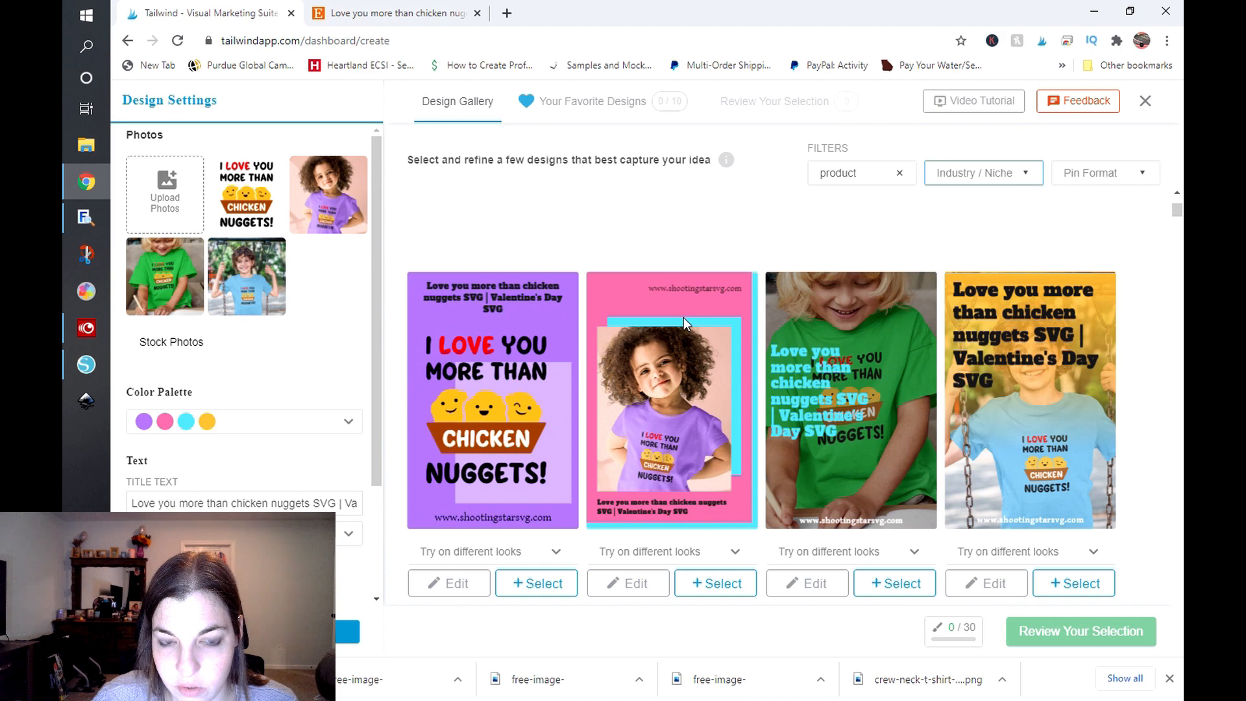
{"action": "scroll", "coordinate": [683, 318], "scroll_direction": "down", "scroll_amount": 5}
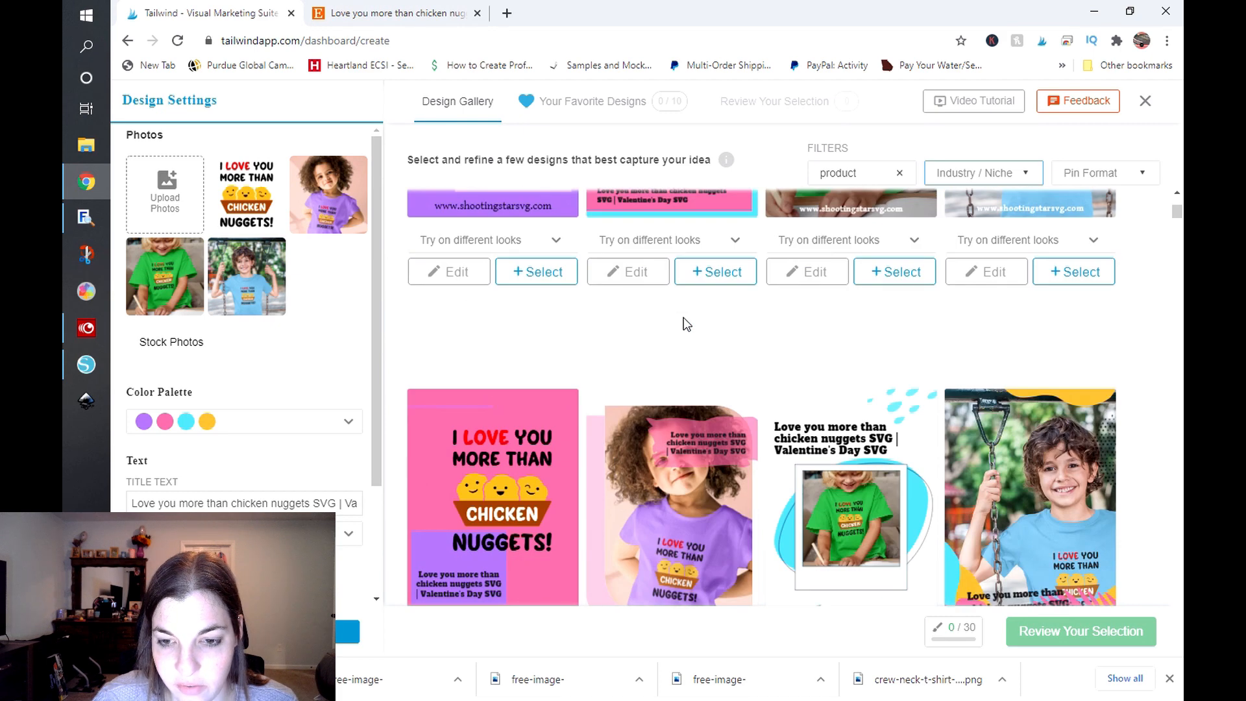
{"action": "scroll", "coordinate": [685, 328], "scroll_direction": "down", "scroll_amount": 1}
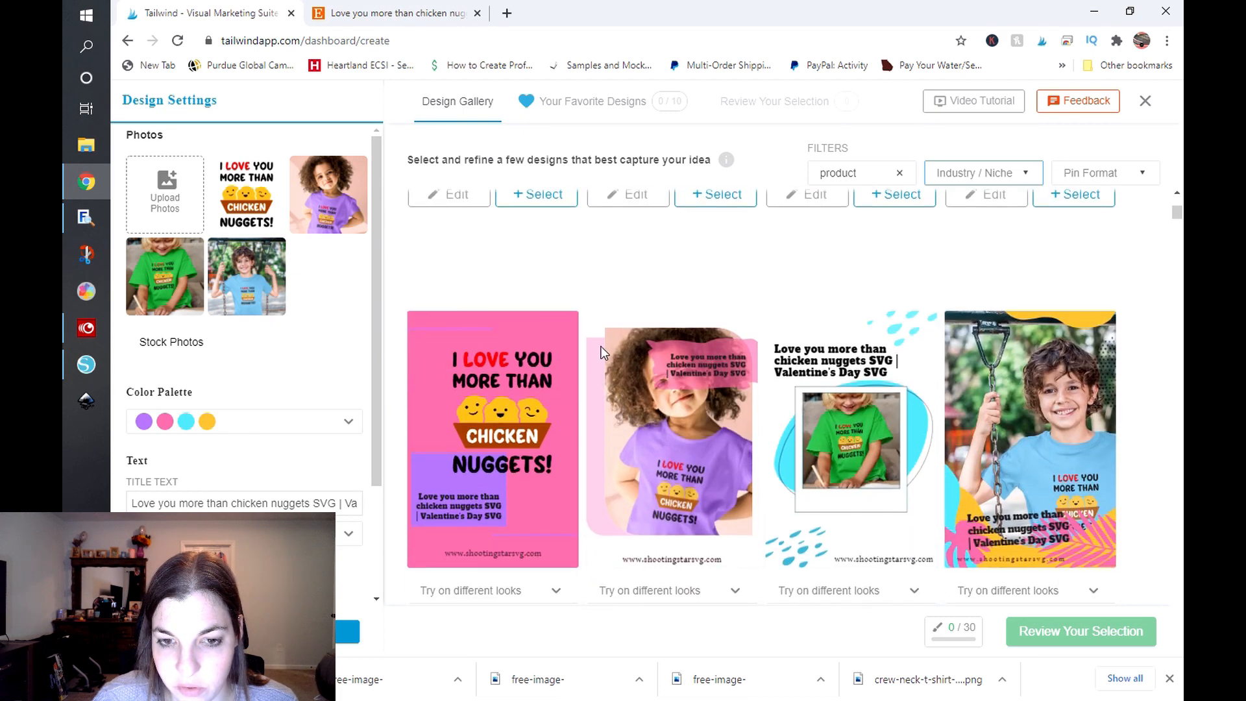
{"action": "scroll", "coordinate": [602, 337], "scroll_direction": "down", "scroll_amount": 1}
{"action": "mouse_move", "coordinate": [607, 256]}
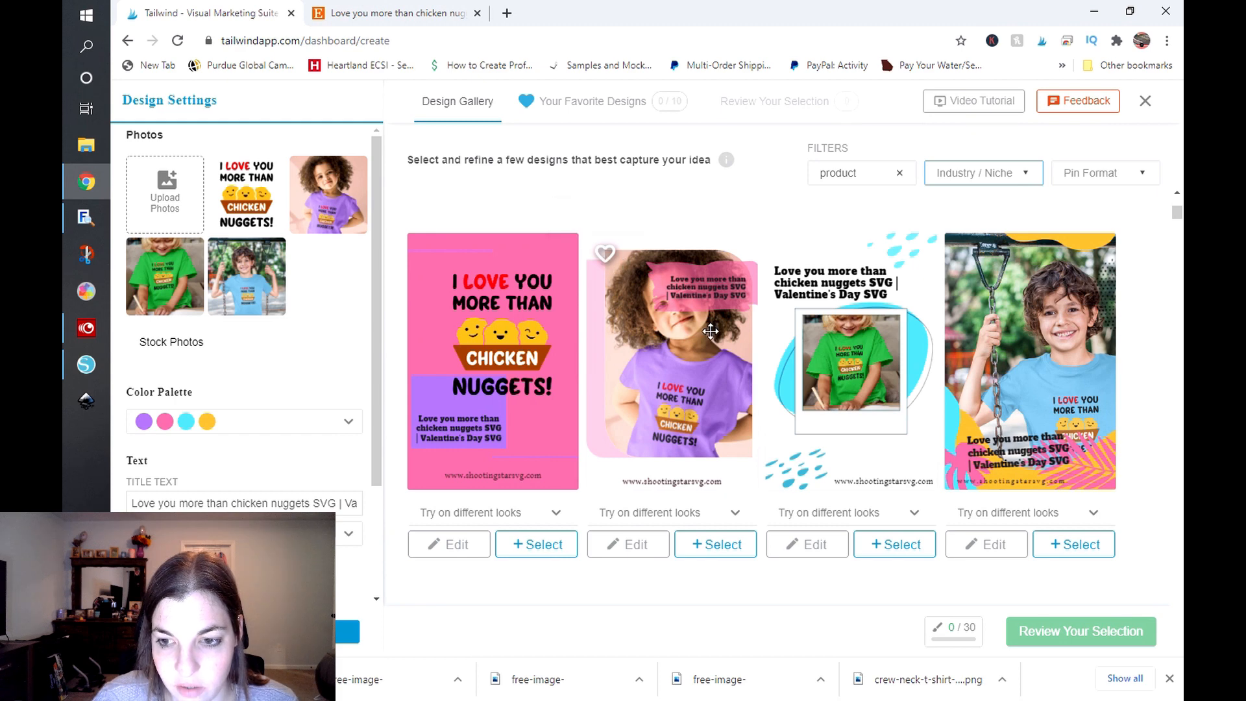
{"action": "scroll", "coordinate": [711, 328], "scroll_direction": "down", "scroll_amount": 4}
{"action": "scroll", "coordinate": [712, 333], "scroll_direction": "down", "scroll_amount": 5}
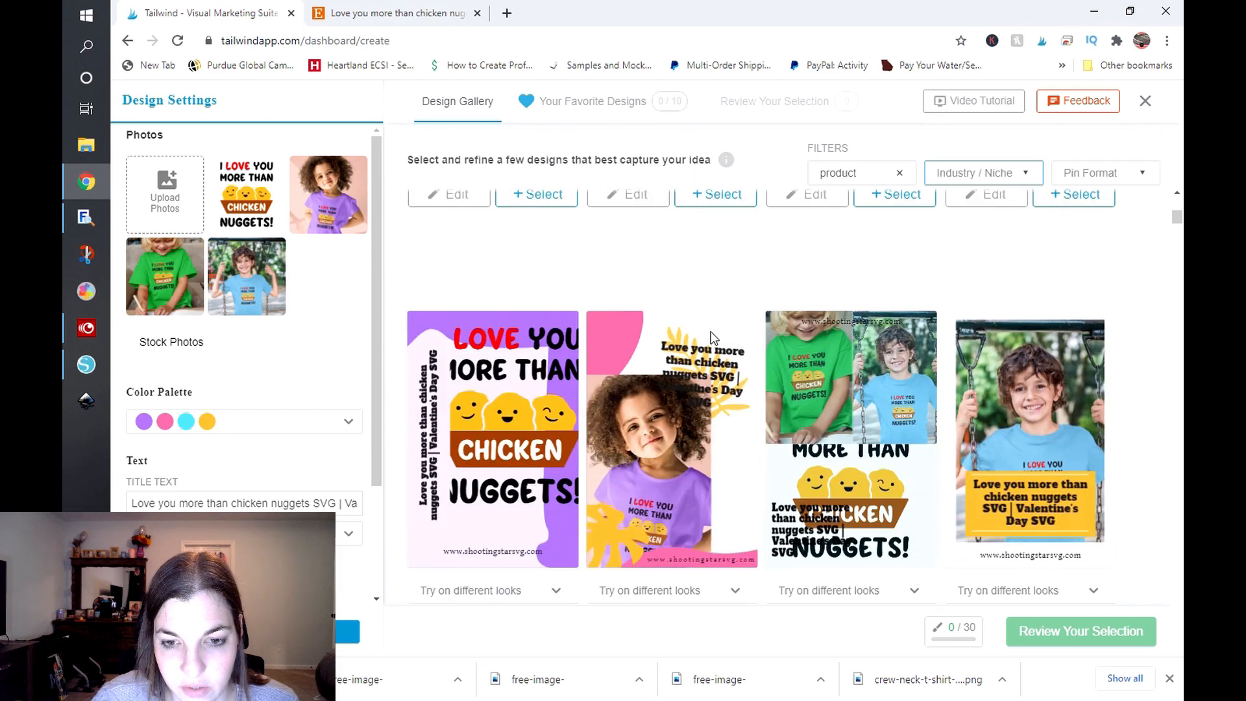
{"action": "scroll", "coordinate": [712, 337], "scroll_direction": "down", "scroll_amount": 6}
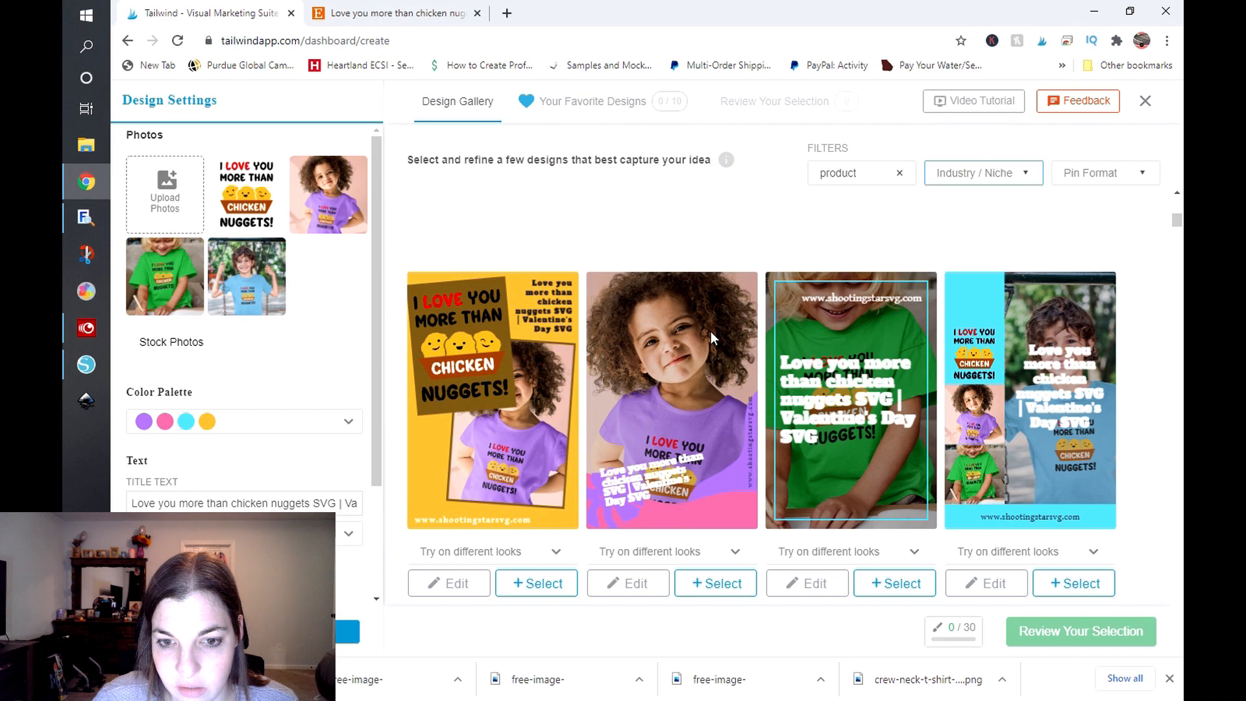
{"action": "scroll", "coordinate": [710, 331], "scroll_direction": "down", "scroll_amount": 5}
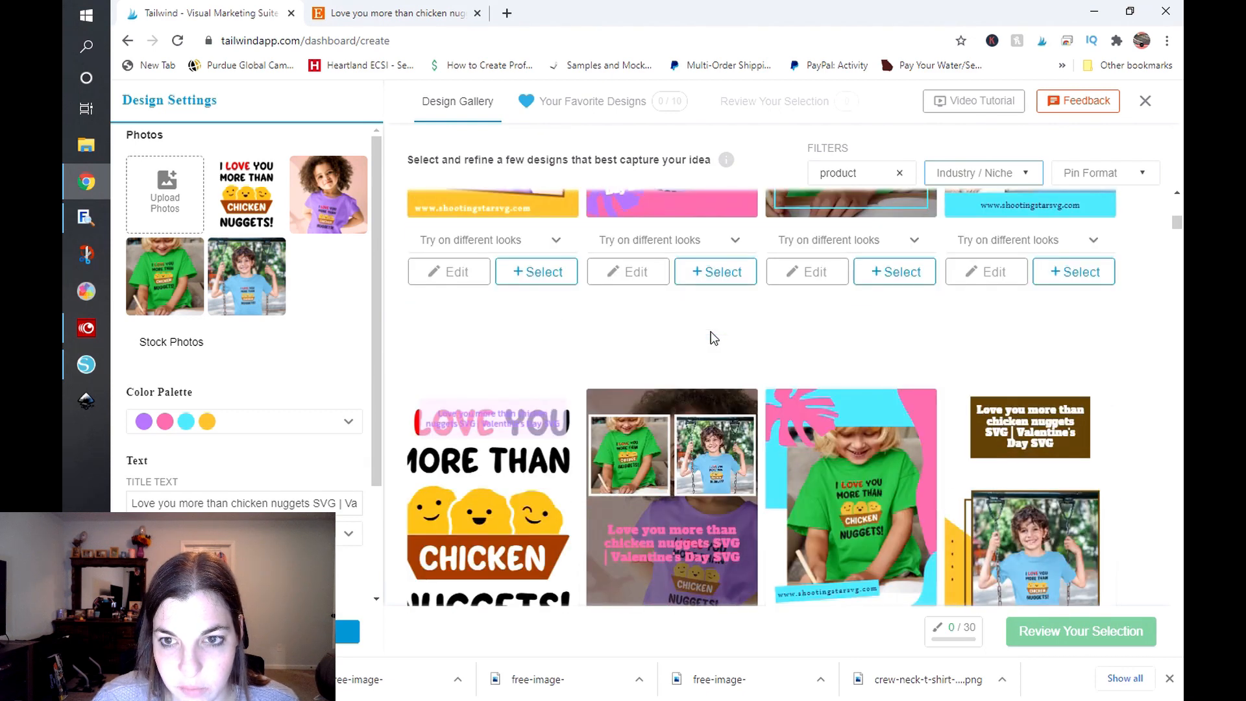
{"action": "scroll", "coordinate": [710, 338], "scroll_direction": "up", "scroll_amount": 3}
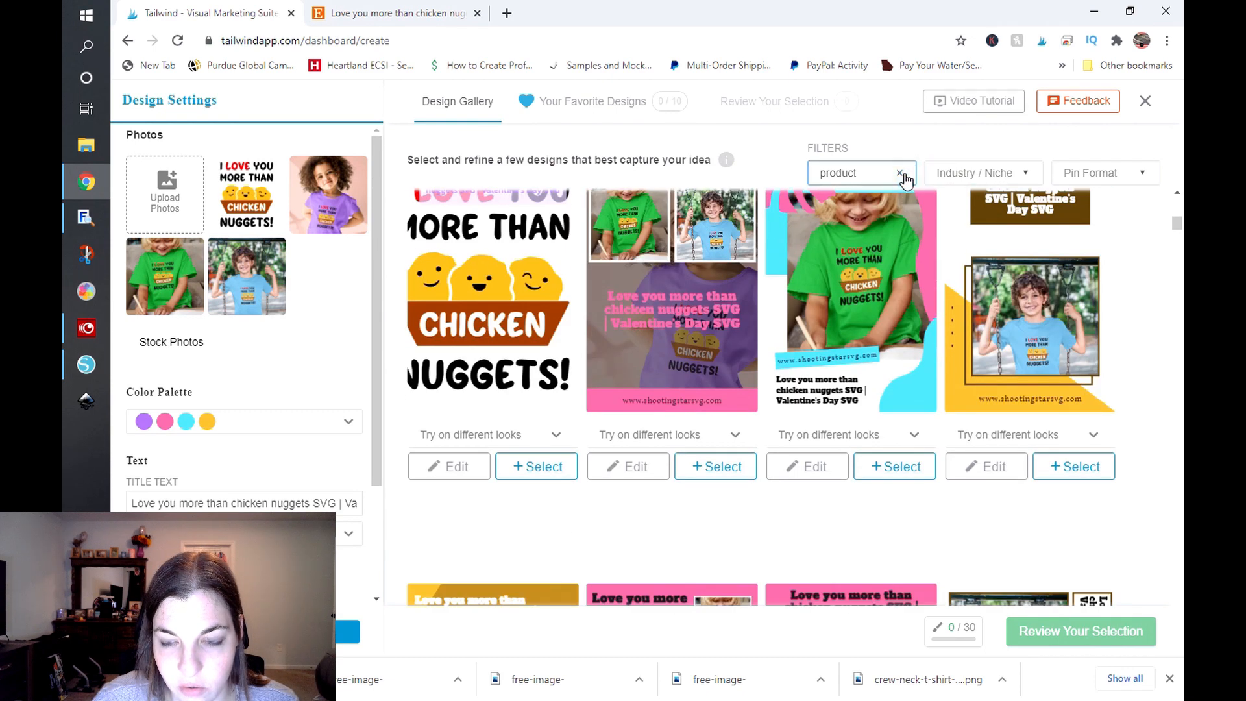
Step: Remove the "product" content type filter from the design gallery without choosing another content type
{"action": "left_click", "coordinate": [904, 176]}
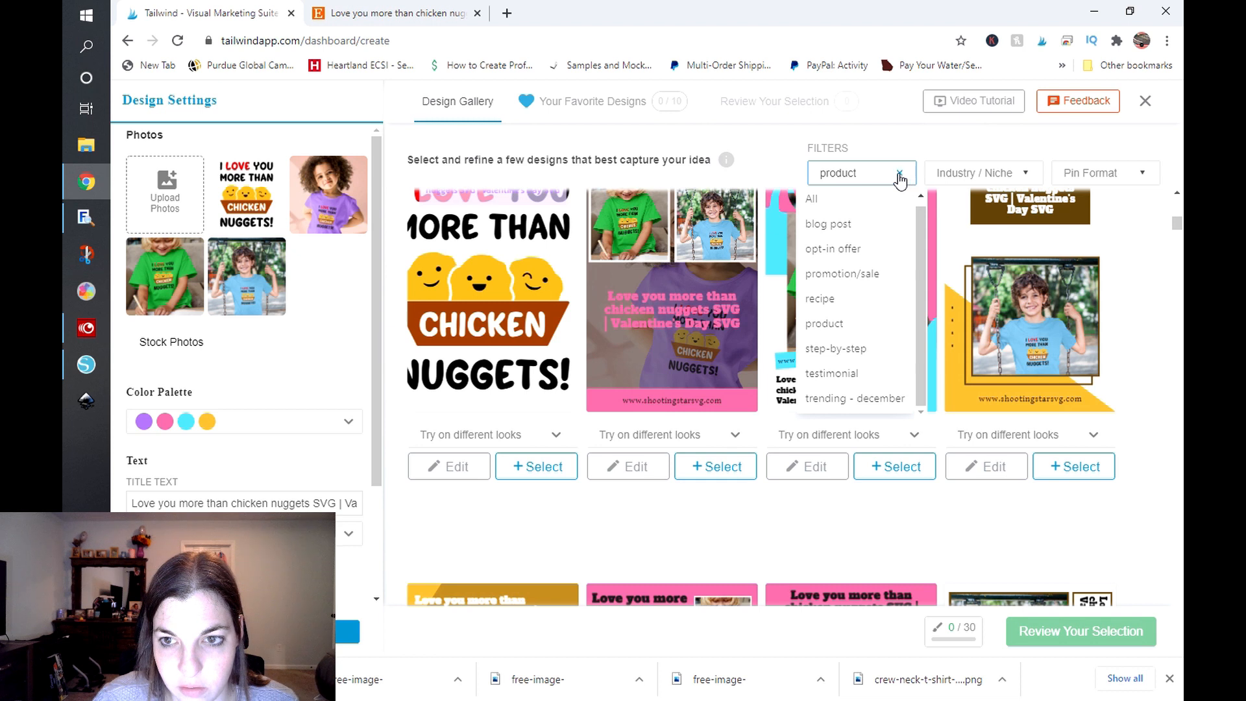
{"action": "left_click", "coordinate": [900, 178]}
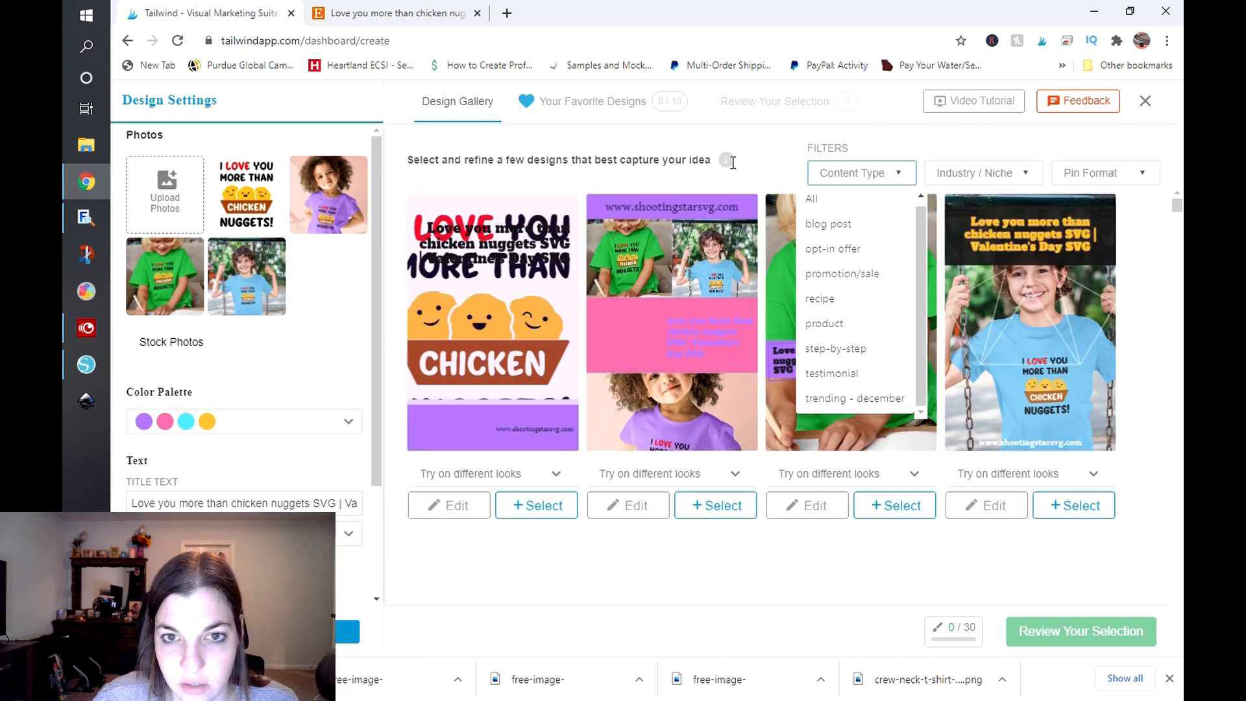
{"action": "left_click", "coordinate": [789, 166]}
Step: Look through the unfiltered gallery for a layout that frames the shirt photo with the title above and the website below
{"action": "scroll", "coordinate": [767, 311], "scroll_direction": "down", "scroll_amount": 5}
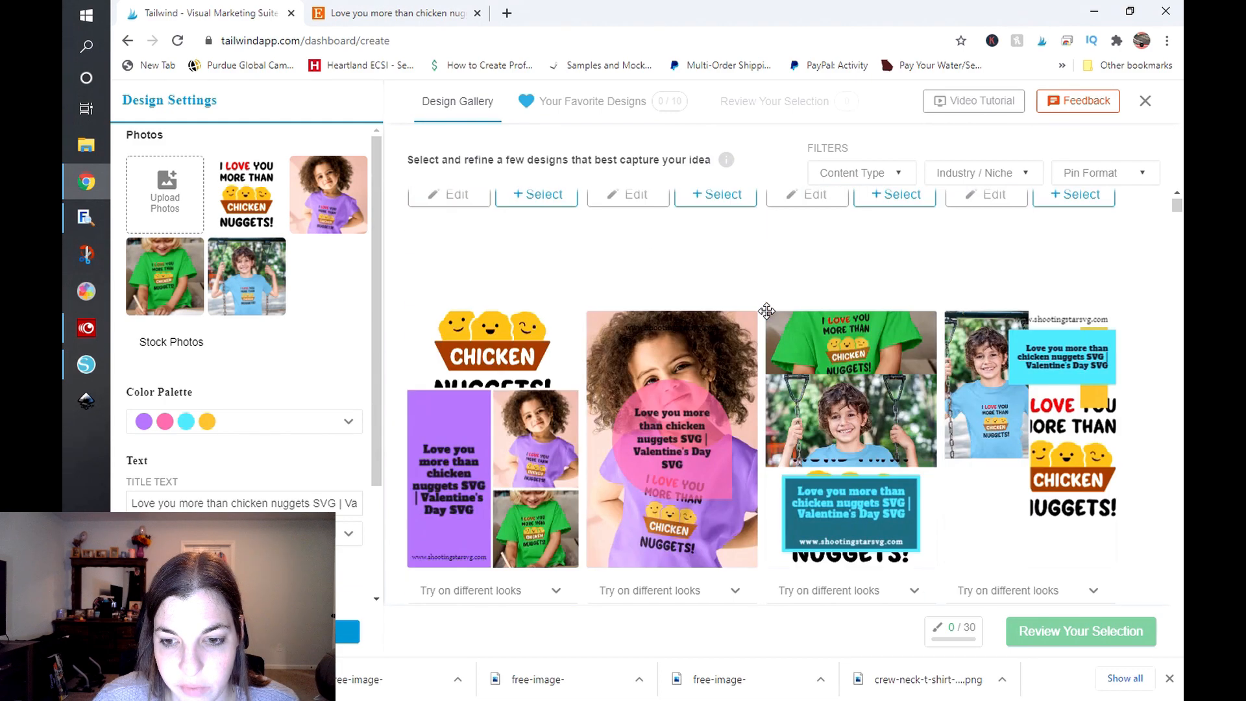
{"action": "scroll", "coordinate": [768, 316], "scroll_direction": "down", "scroll_amount": 6}
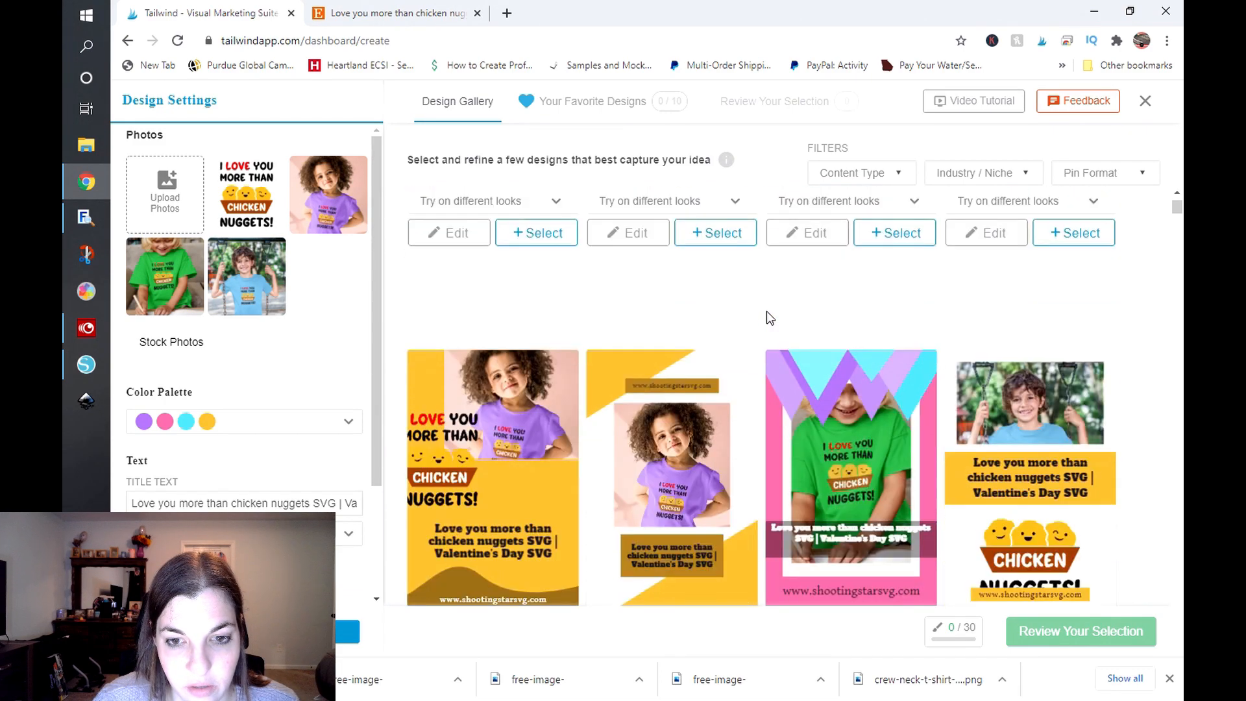
{"action": "scroll", "coordinate": [767, 317], "scroll_direction": "down", "scroll_amount": 4}
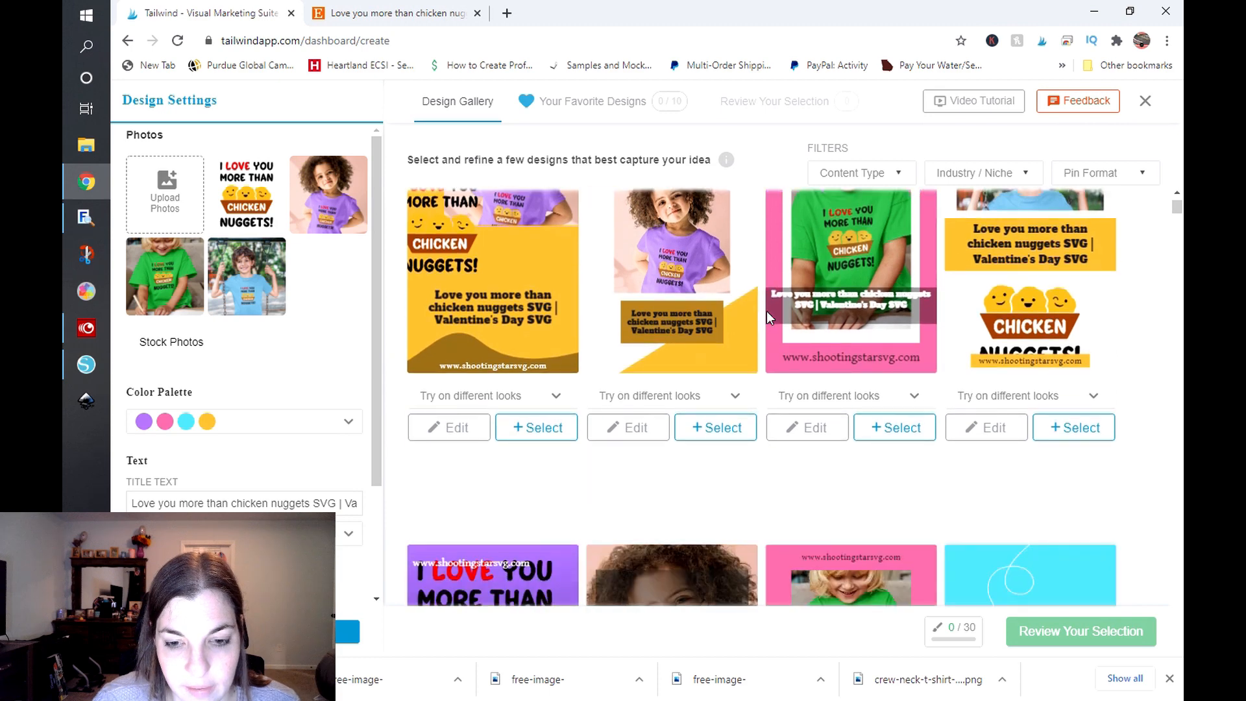
{"action": "scroll", "coordinate": [677, 264], "scroll_direction": "down", "scroll_amount": 4}
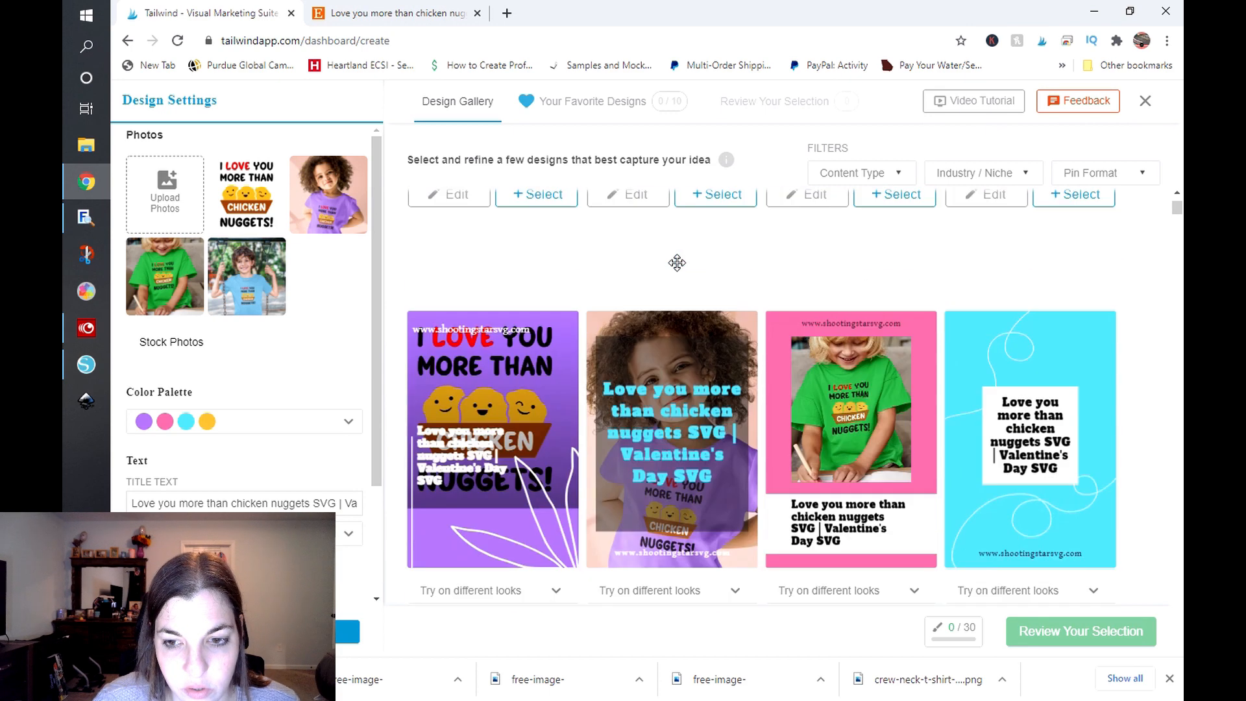
{"action": "scroll", "coordinate": [677, 265], "scroll_direction": "down", "scroll_amount": 3}
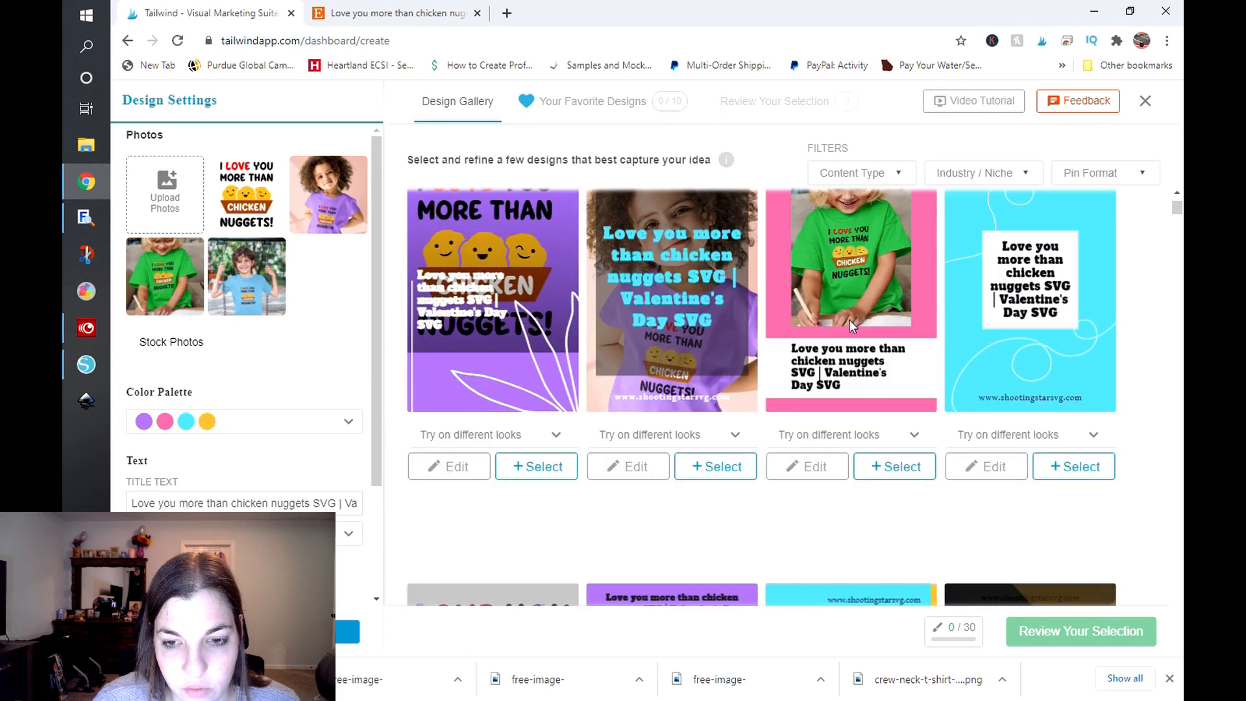
{"action": "scroll", "coordinate": [849, 321], "scroll_direction": "down", "scroll_amount": 4}
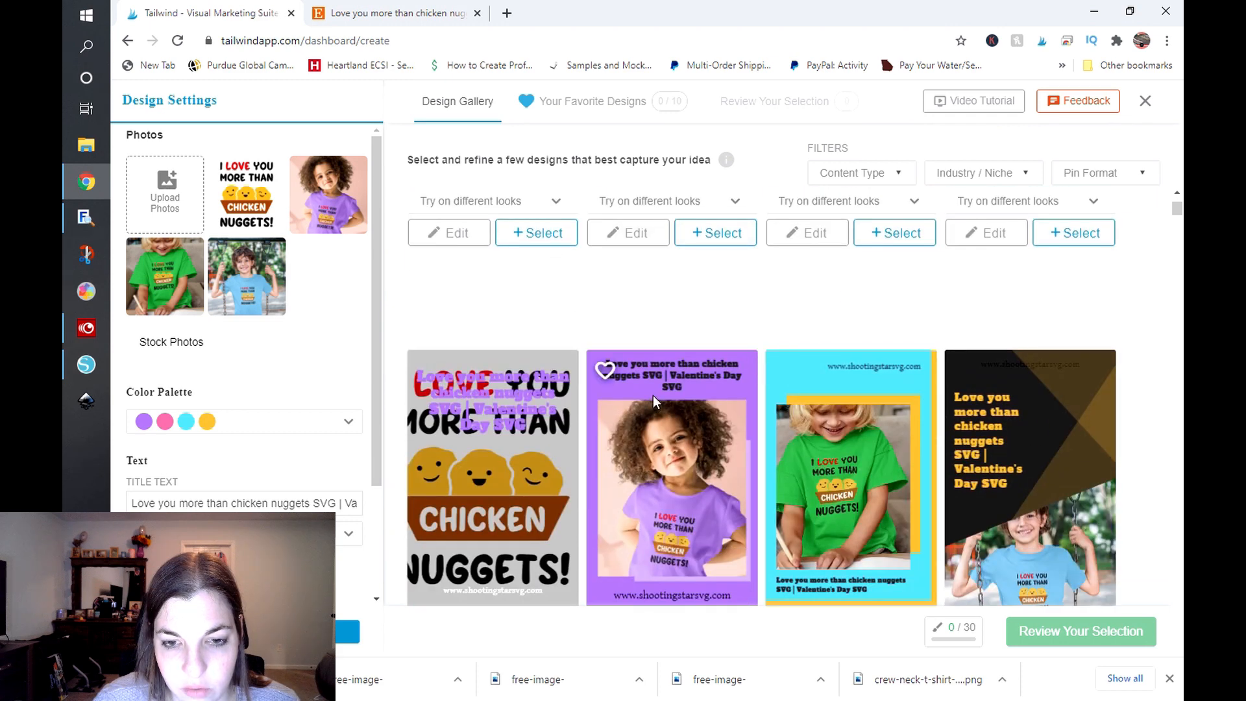
{"action": "scroll", "coordinate": [654, 401], "scroll_direction": "down", "scroll_amount": 3}
{"action": "scroll", "coordinate": [655, 401], "scroll_direction": "up", "scroll_amount": 1}
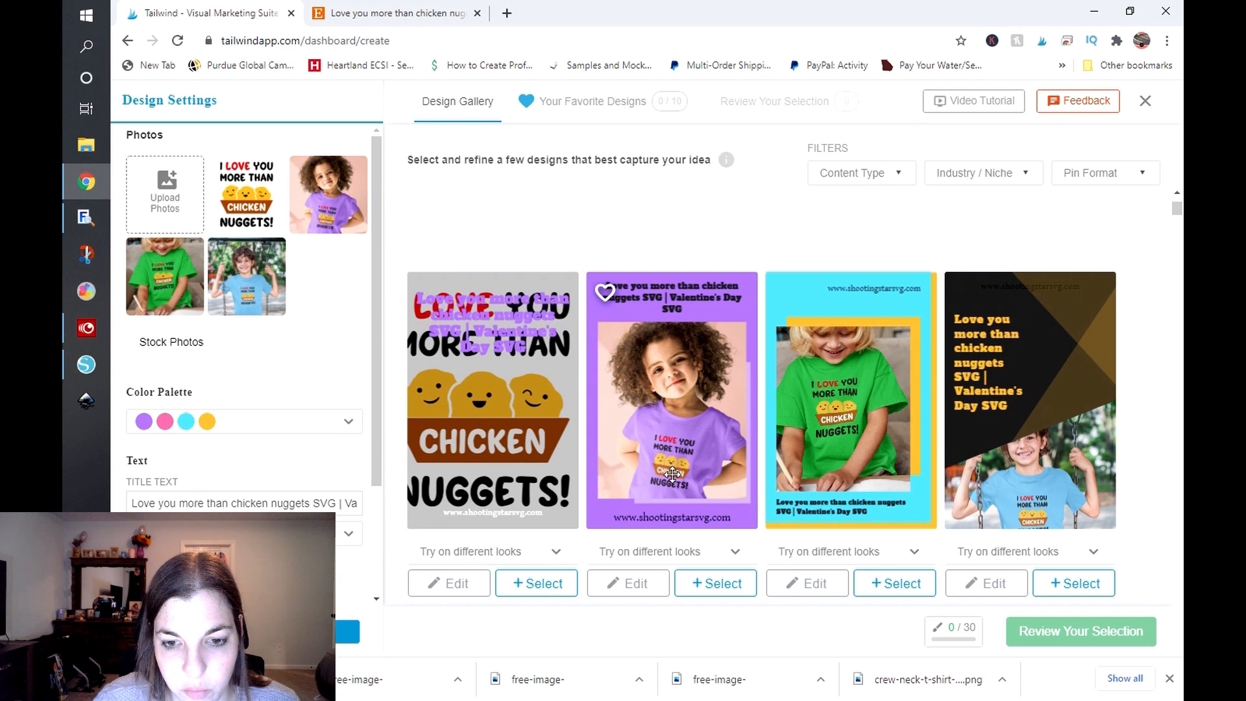
Step: Shuffle the colors of the framed purple-shirt pin design until its background is pink, and select that design
{"action": "left_click", "coordinate": [736, 552]}
{"action": "scroll", "coordinate": [739, 557], "scroll_direction": "down", "scroll_amount": 1}
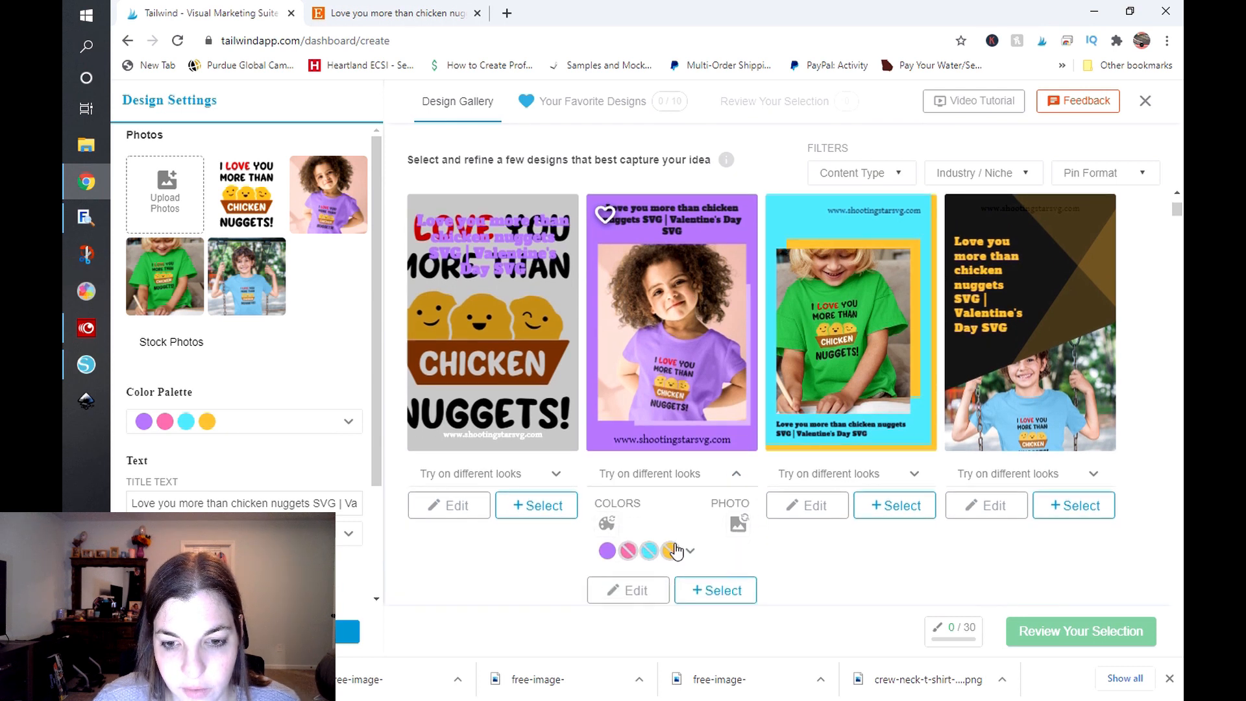
{"action": "left_click", "coordinate": [607, 525]}
{"action": "left_click", "coordinate": [608, 525]}
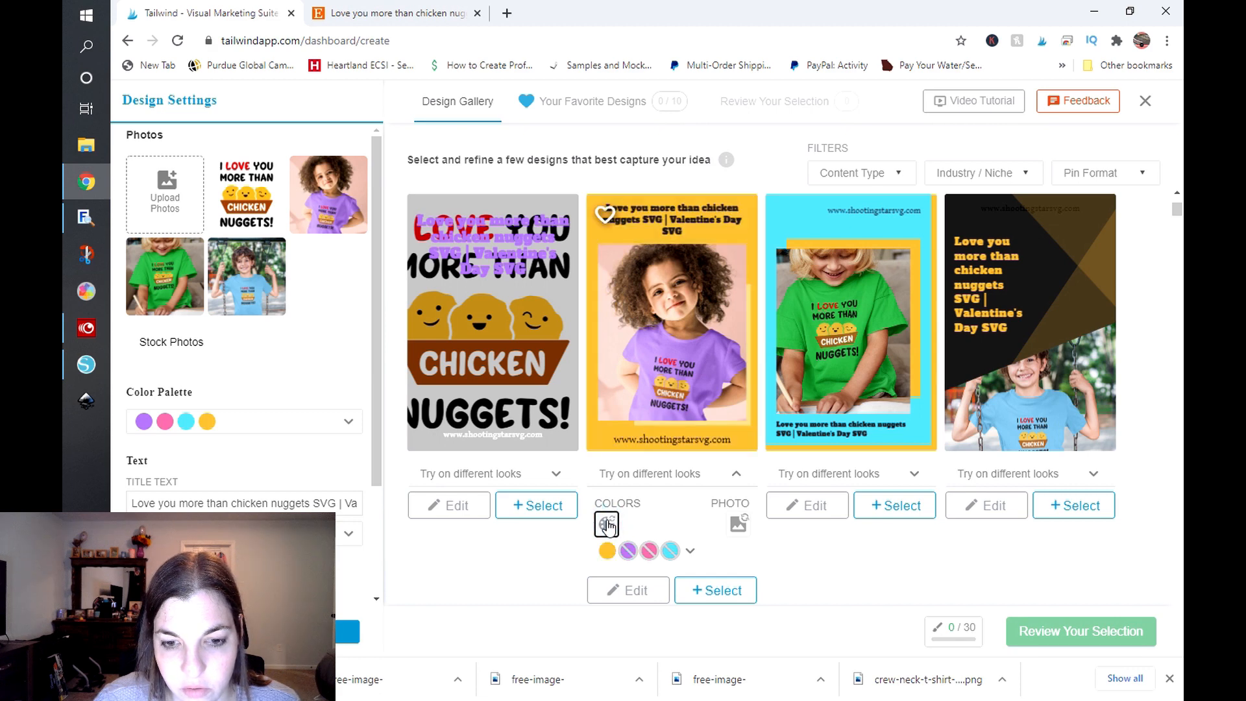
{"action": "left_click", "coordinate": [609, 527]}
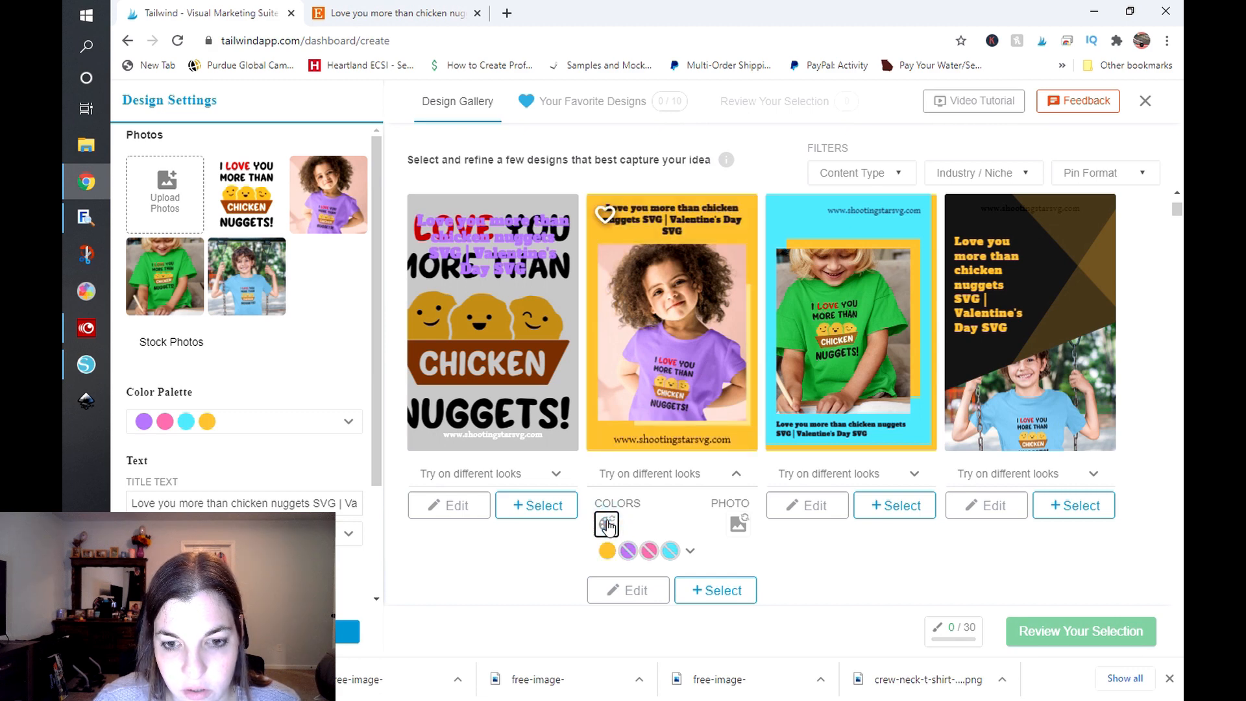
{"action": "left_click", "coordinate": [608, 526]}
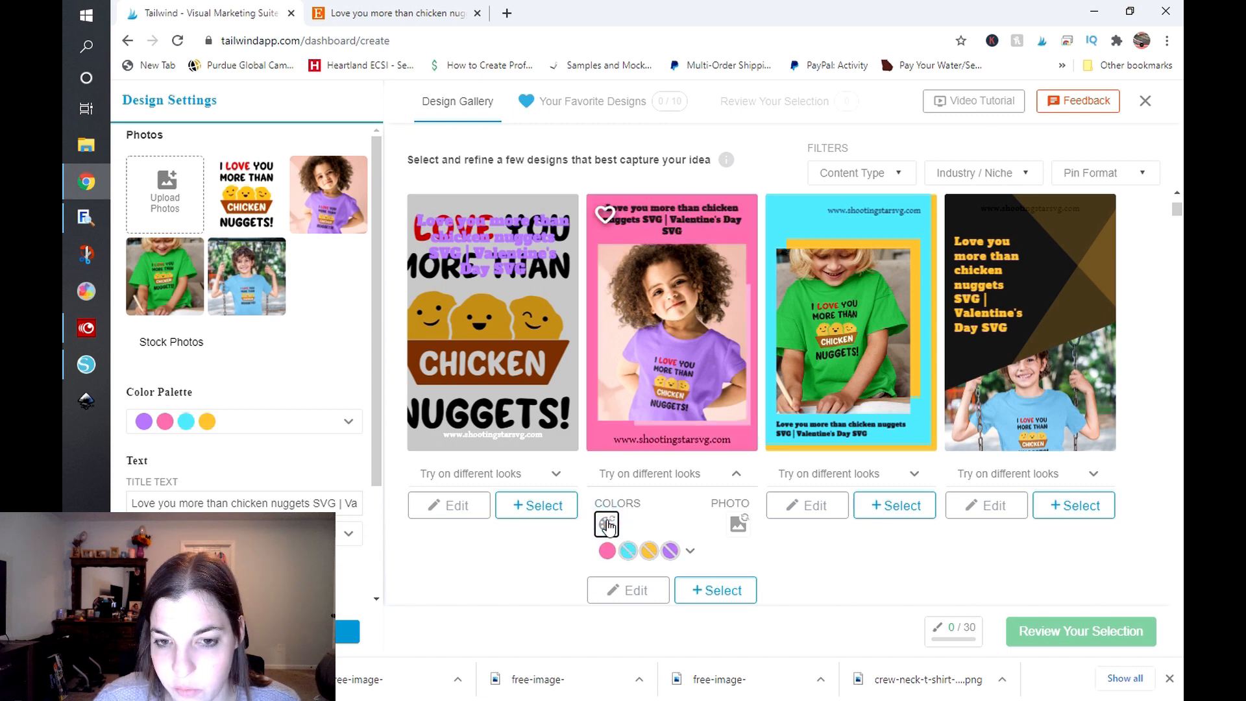
{"action": "left_click", "coordinate": [724, 594]}
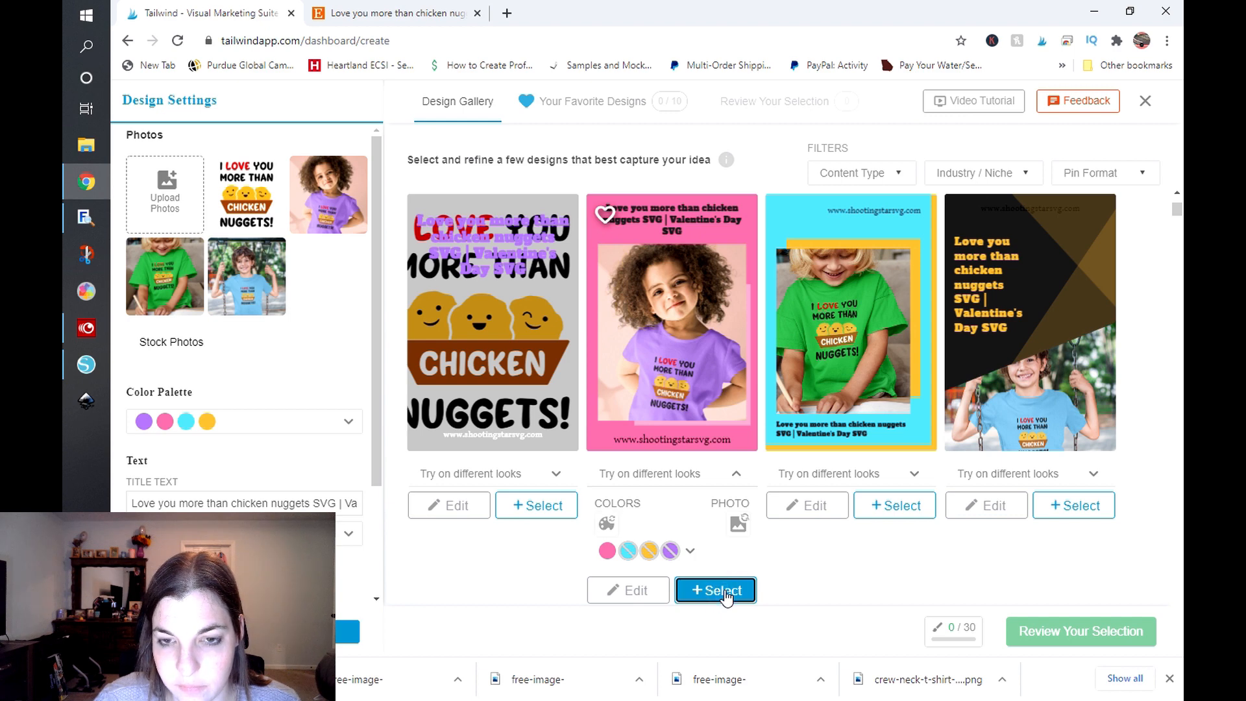
{"action": "left_click", "coordinate": [725, 593]}
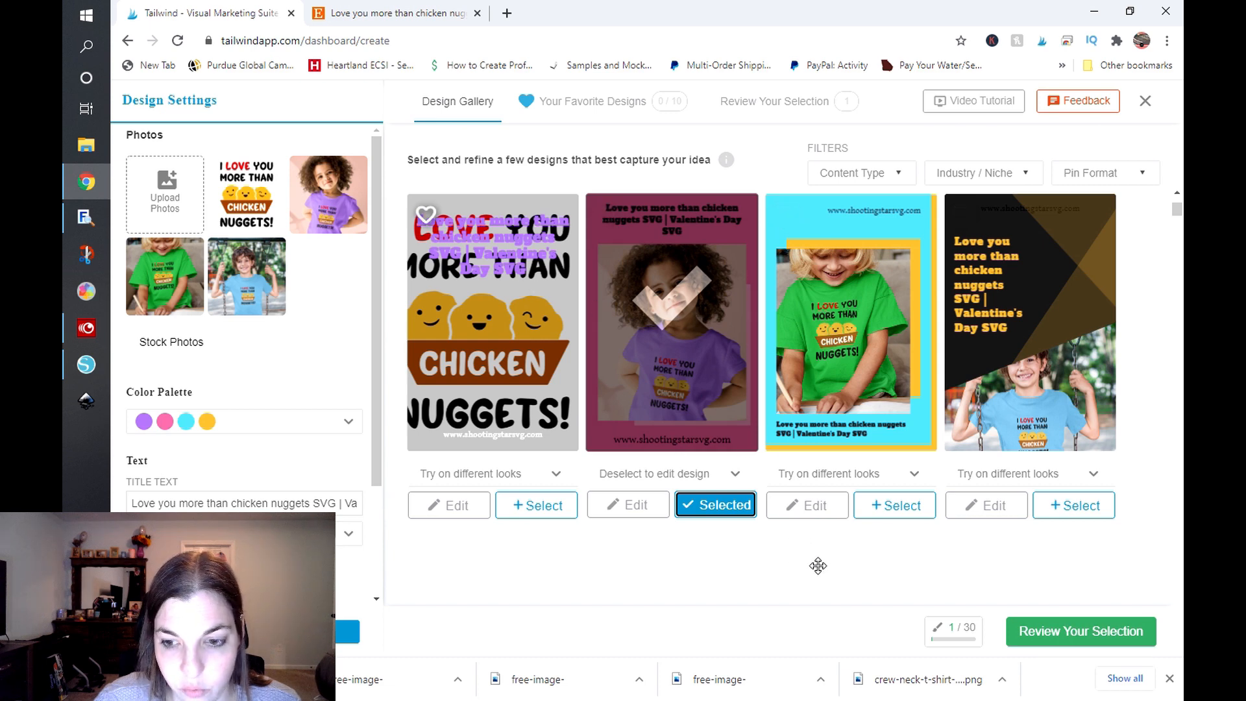
Step: Review the selected pink pin, open it in the design editor, and save it as is to return to the selection
{"action": "left_click", "coordinate": [1038, 635]}
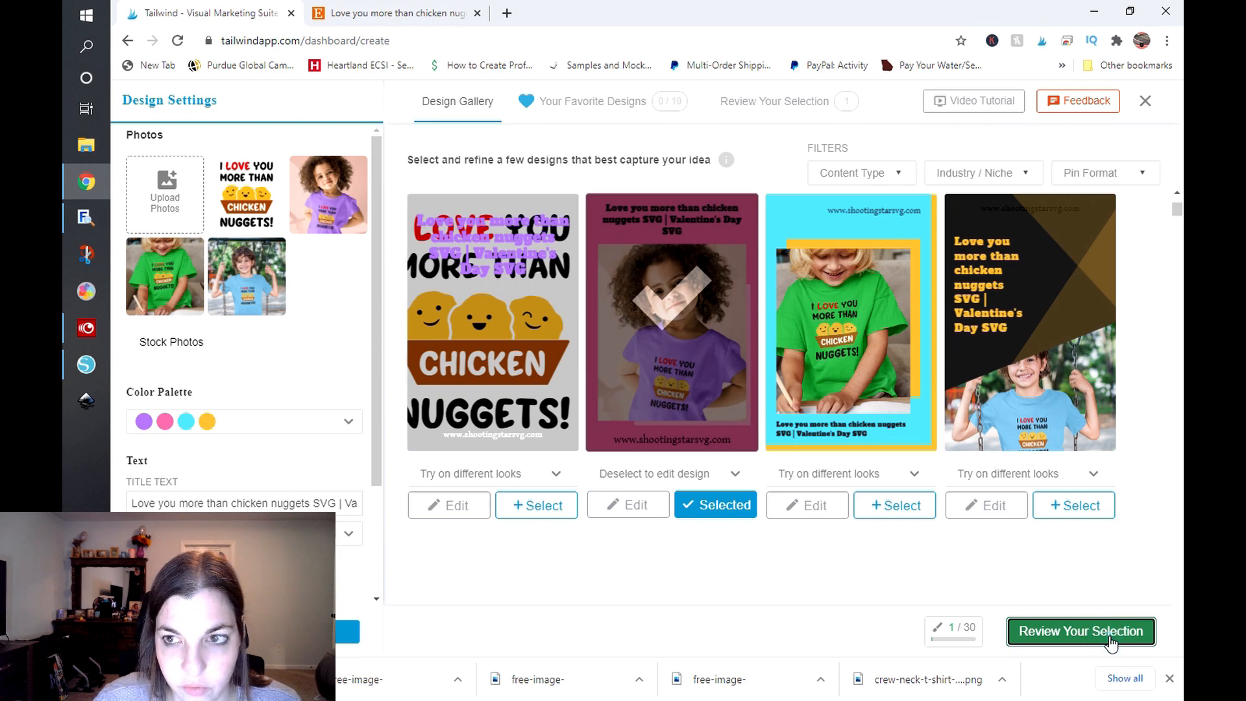
{"action": "left_click", "coordinate": [1110, 641]}
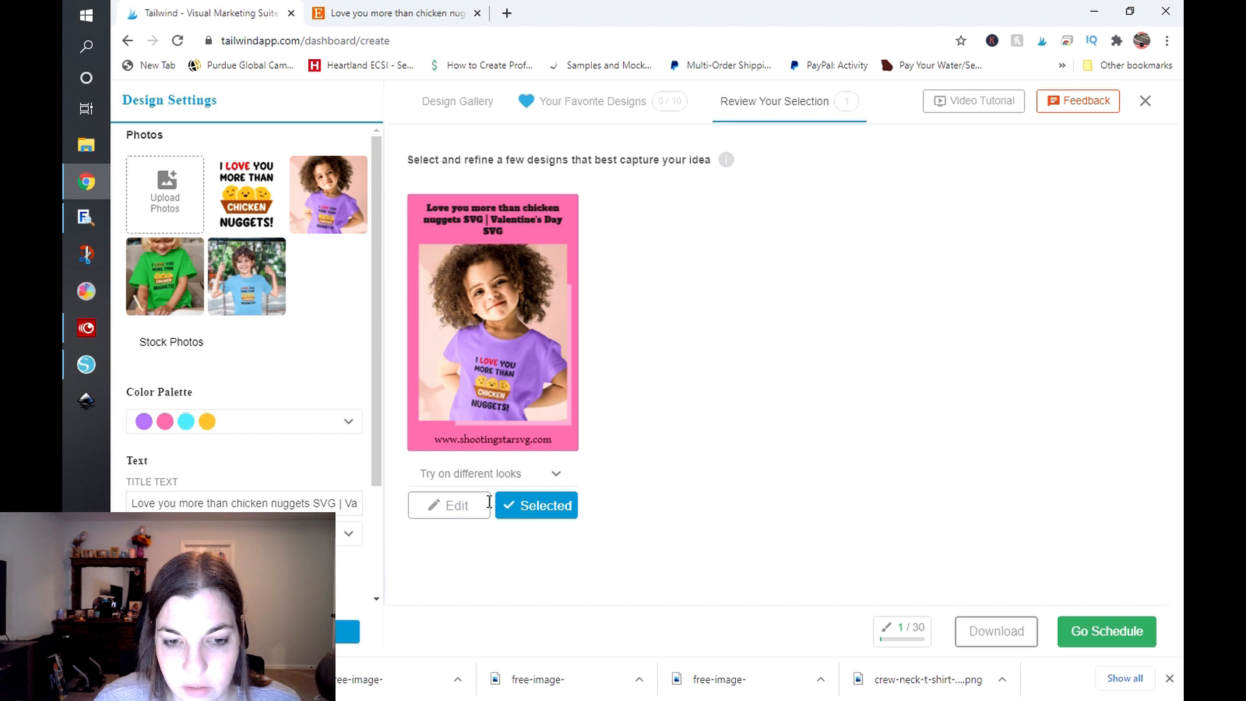
{"action": "left_click", "coordinate": [447, 510]}
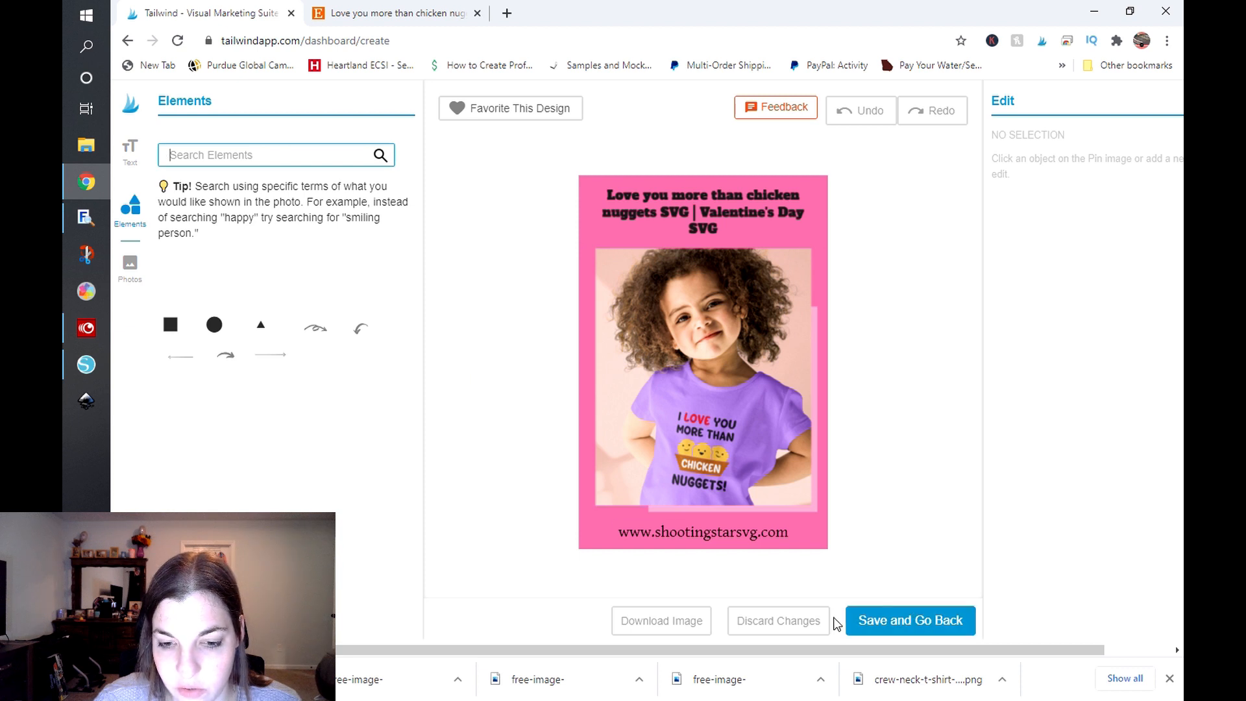
{"action": "left_click", "coordinate": [899, 622]}
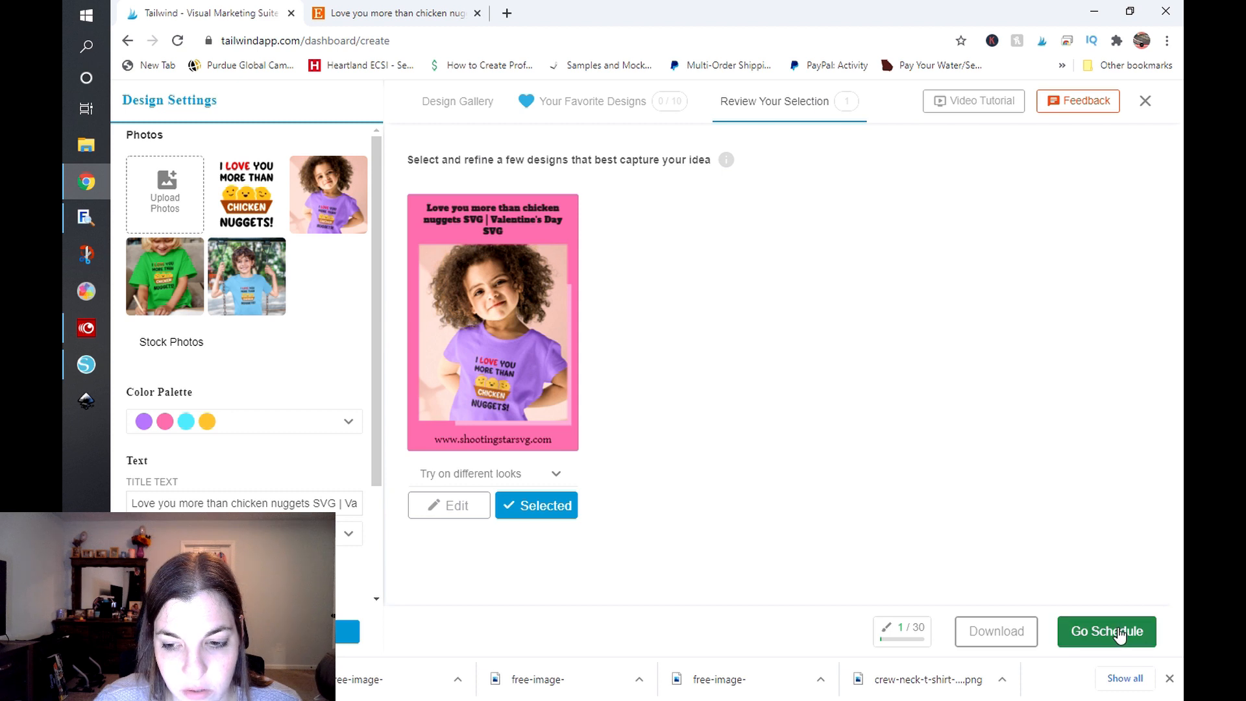
Step: Send the selected pin to scheduling and assign its draft to the "Valentine's Day SVGs" board
{"action": "left_click", "coordinate": [1070, 641]}
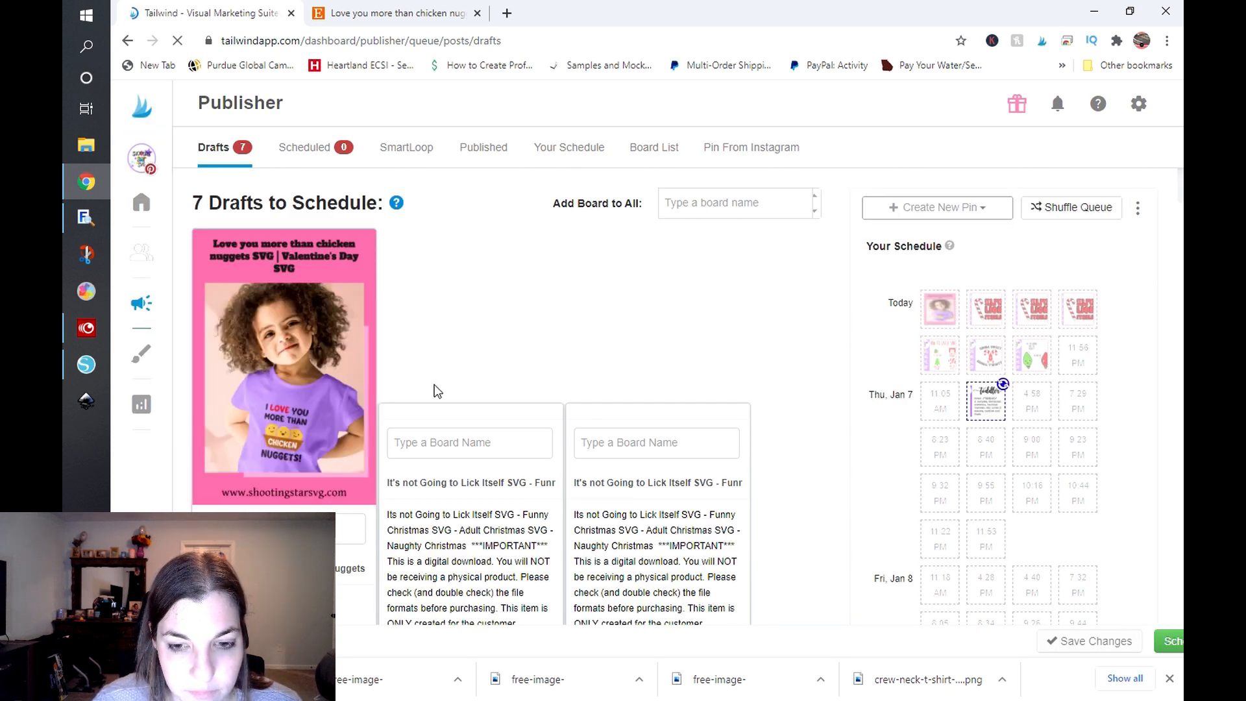
{"action": "scroll", "coordinate": [437, 390], "scroll_direction": "down", "scroll_amount": 2}
{"action": "scroll", "coordinate": [437, 390], "scroll_direction": "down", "scroll_amount": 1}
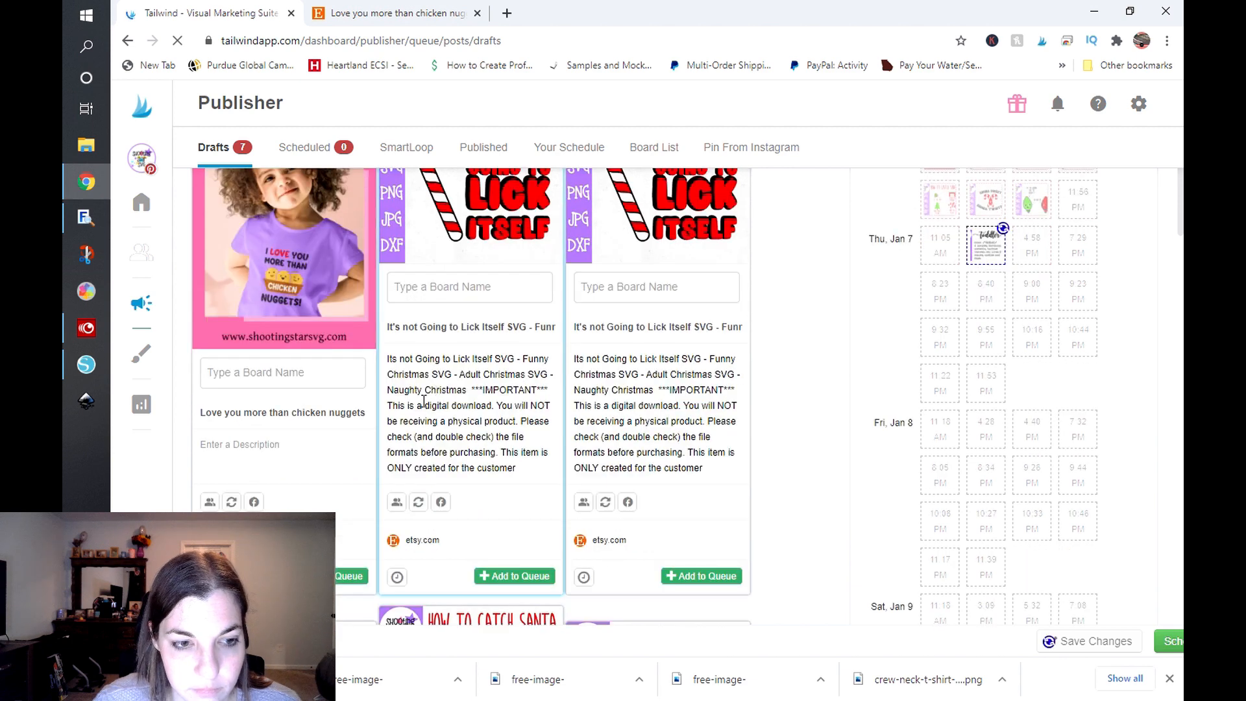
{"action": "left_click", "coordinate": [261, 381]}
{"action": "type", "text": "v"}
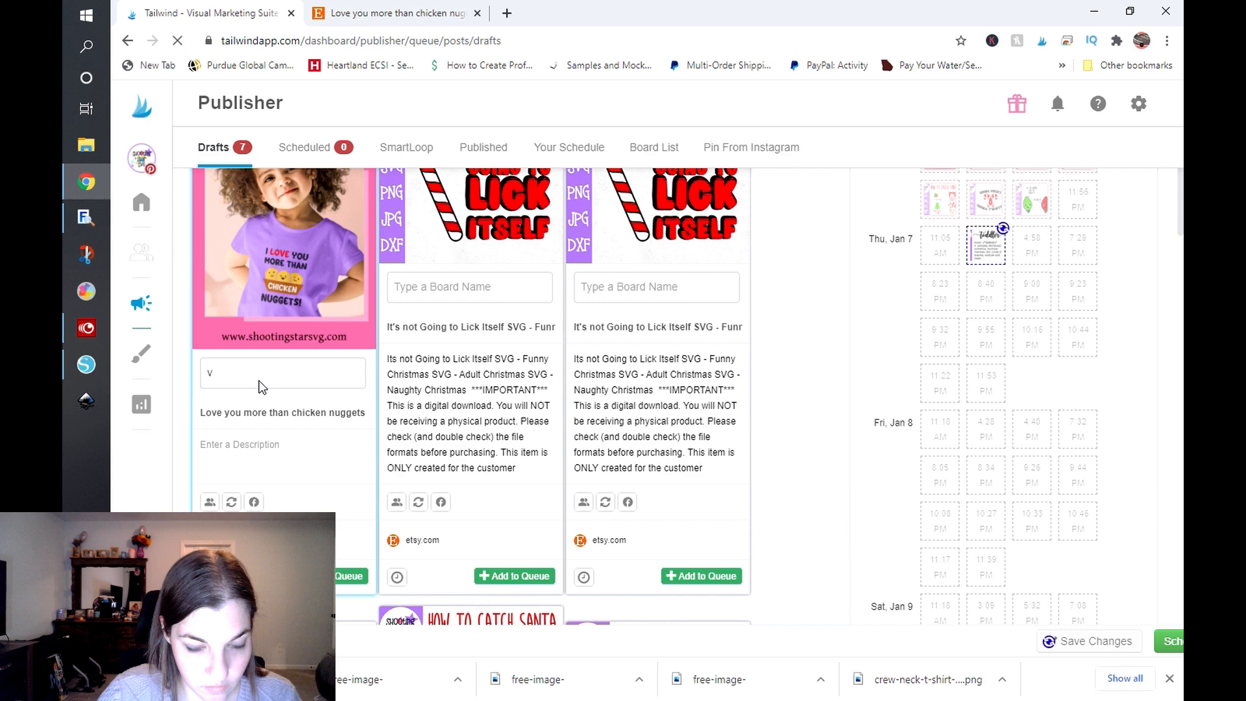
{"action": "type", "text": "alen"}
{"action": "key", "text": "BackSpace"}
{"action": "key", "text": "BackSpace"}
{"action": "key", "text": "BackSpace"}
{"action": "key", "text": "BackSpace"}
{"action": "key", "text": "BackSpace"}
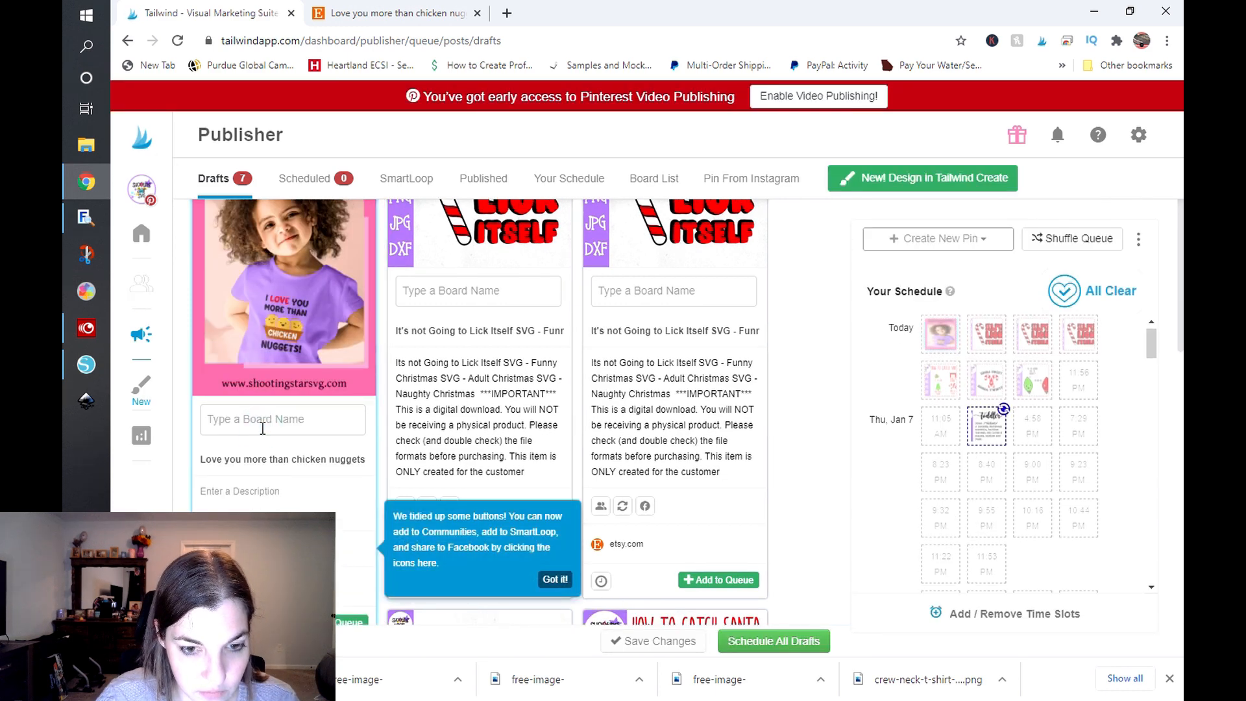
{"action": "type", "text": "valen"}
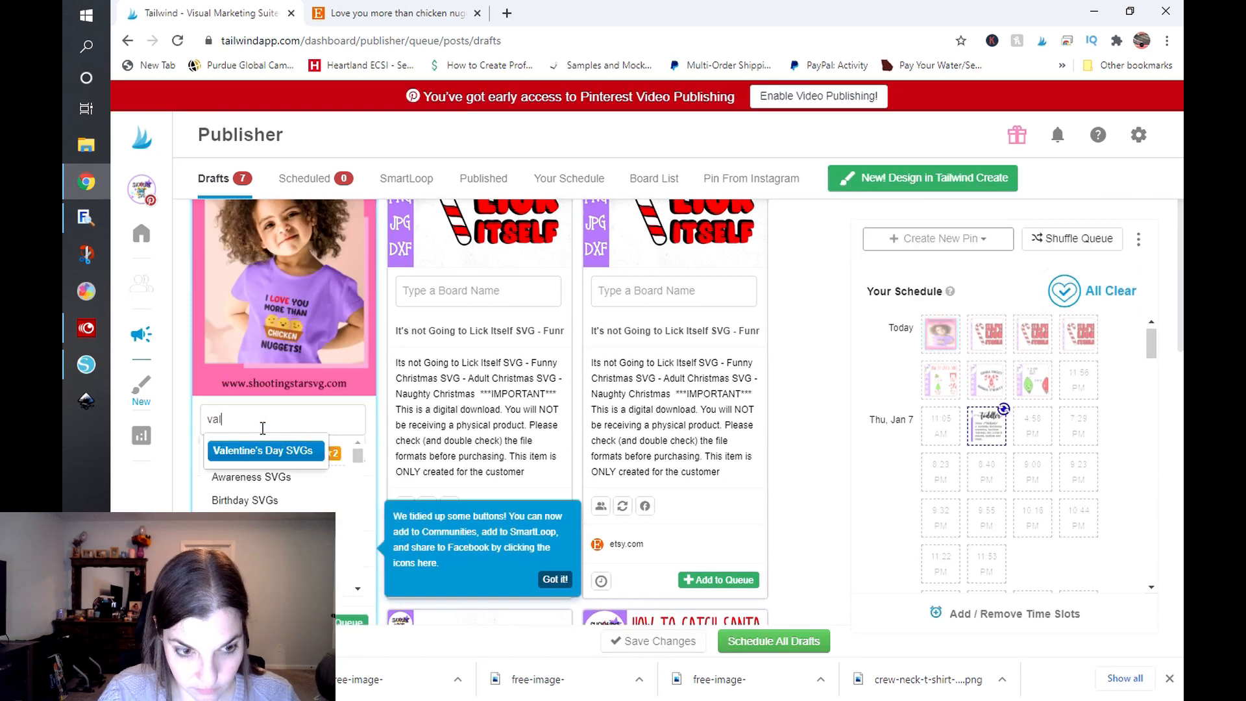
{"action": "left_click", "coordinate": [259, 450]}
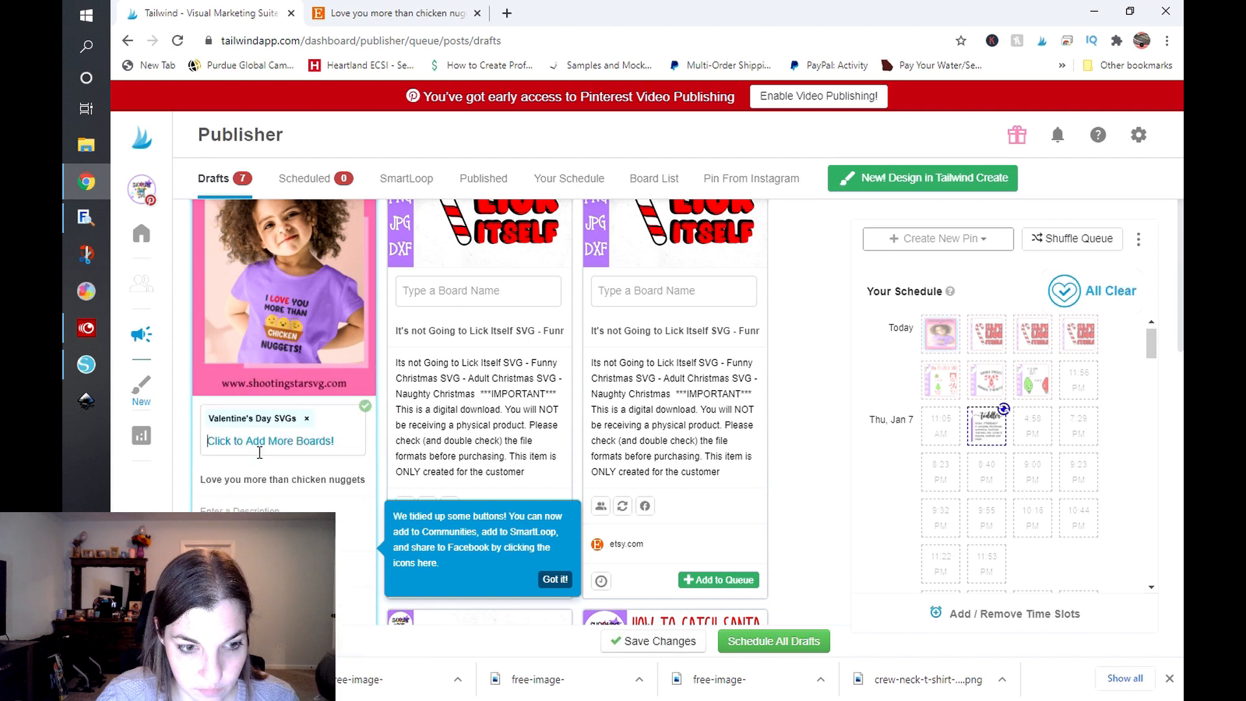
Step: Give the pin draft the description "Love you more than chicken nuggets" and add it to the queue
{"action": "left_click", "coordinate": [250, 511]}
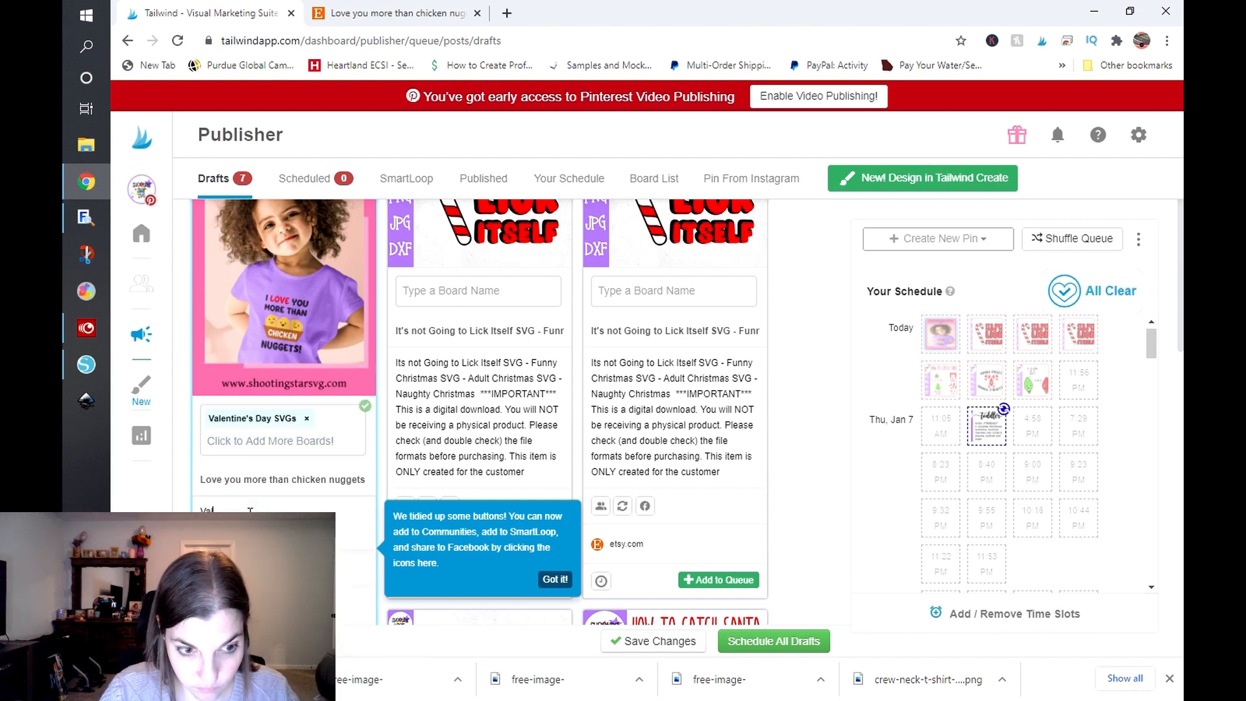
{"action": "type", "text": "Love you more than chicken nuggets"}
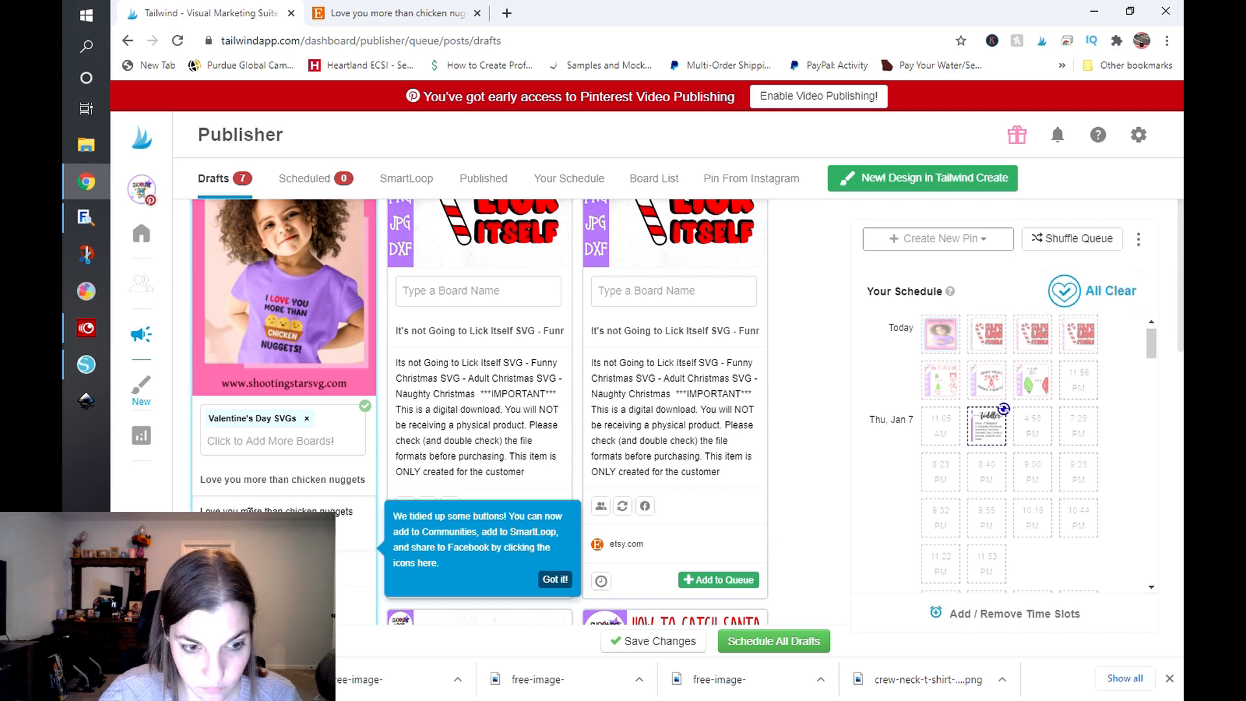
{"action": "scroll", "coordinate": [248, 511], "scroll_direction": "down", "scroll_amount": 2}
{"action": "left_click", "coordinate": [324, 485]}
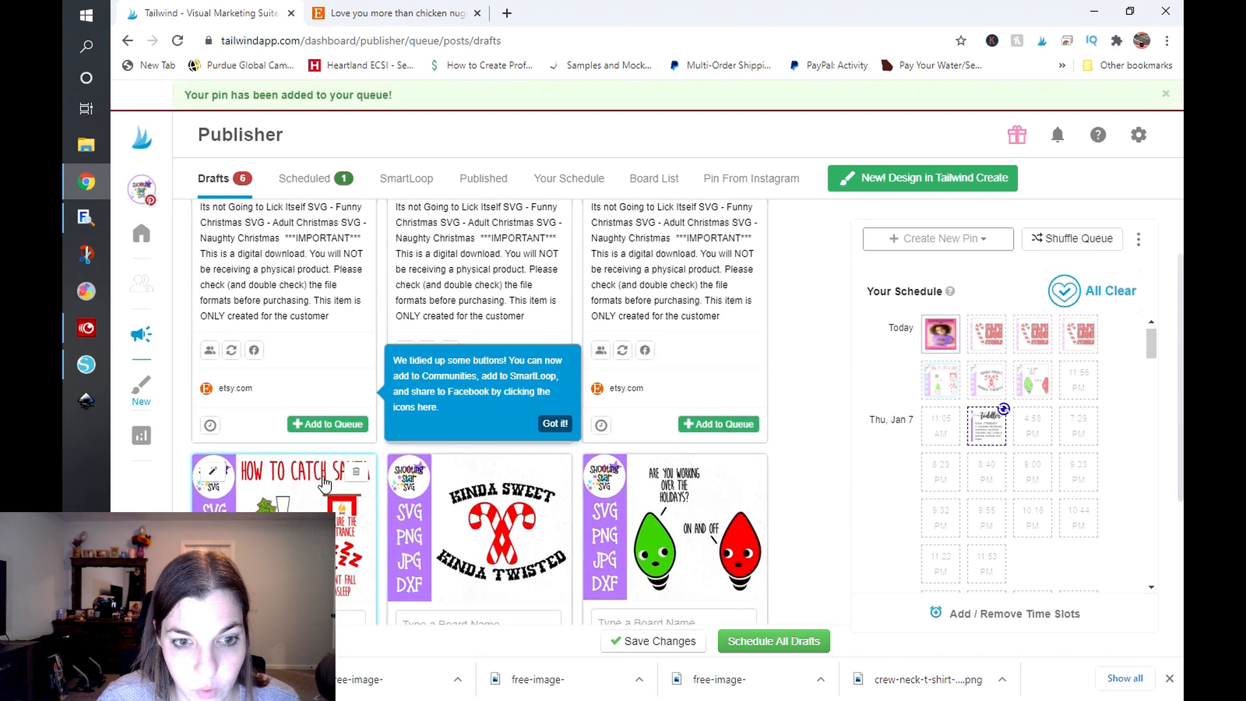
{"action": "scroll", "coordinate": [324, 477], "scroll_direction": "up", "scroll_amount": 3}
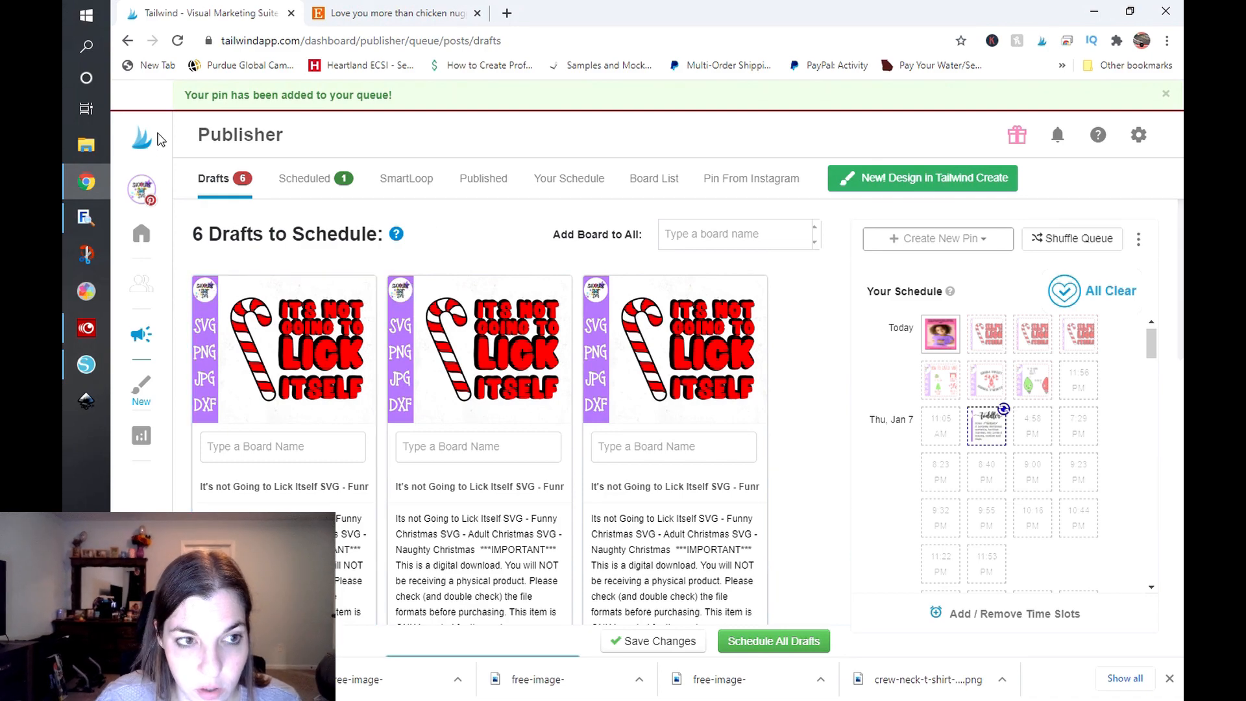